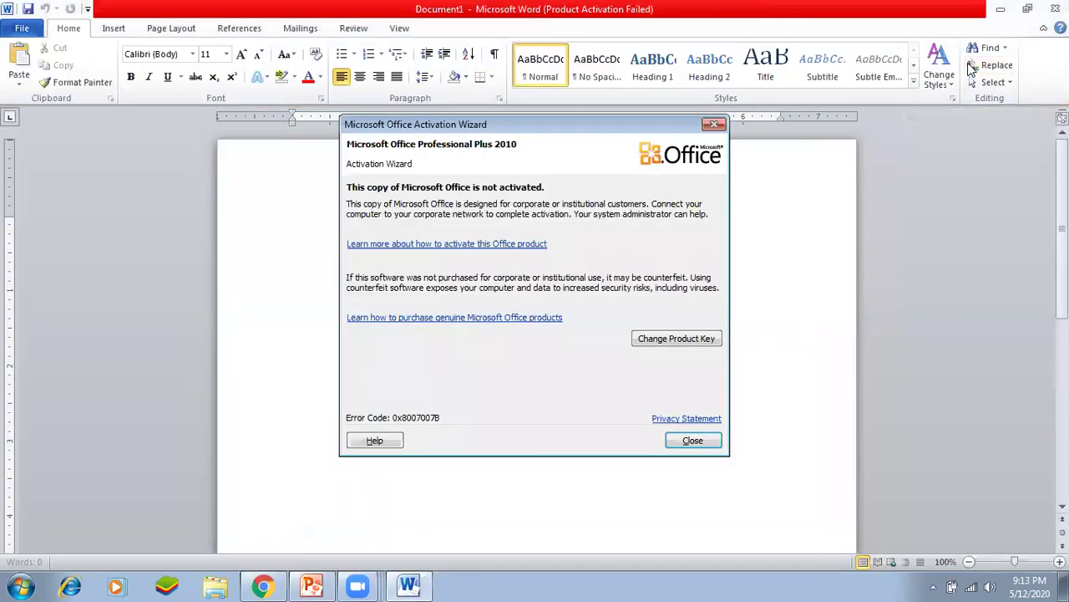
Dismiss the Office activation wizard to reach the blank document.
left_click(693, 434)
scroll(690, 333, "down", 5)
scroll(690, 334, "up", 5)
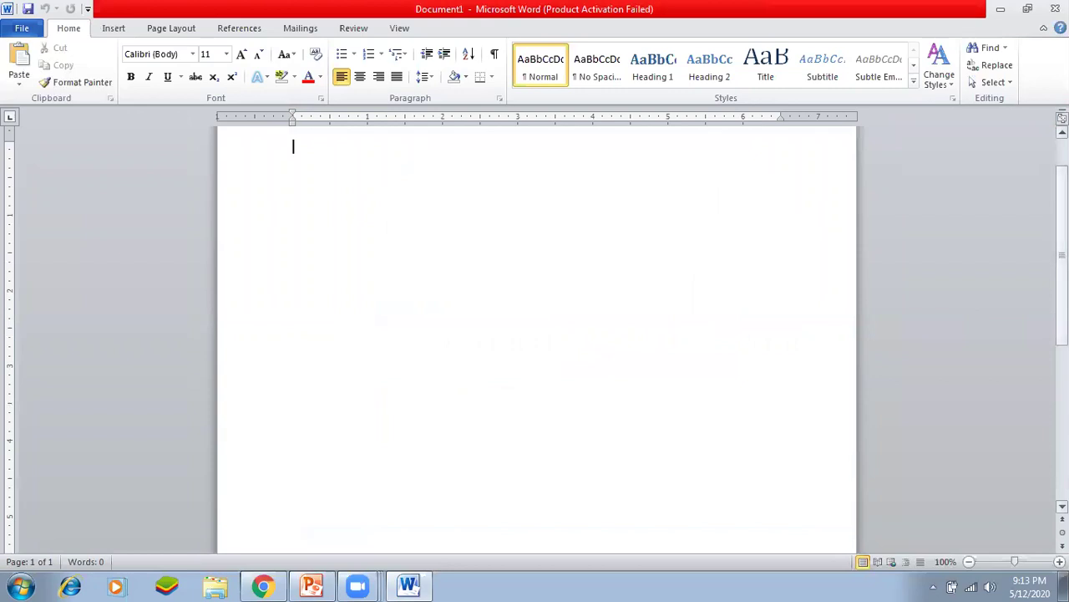
scroll(318, 327, "up", 2)
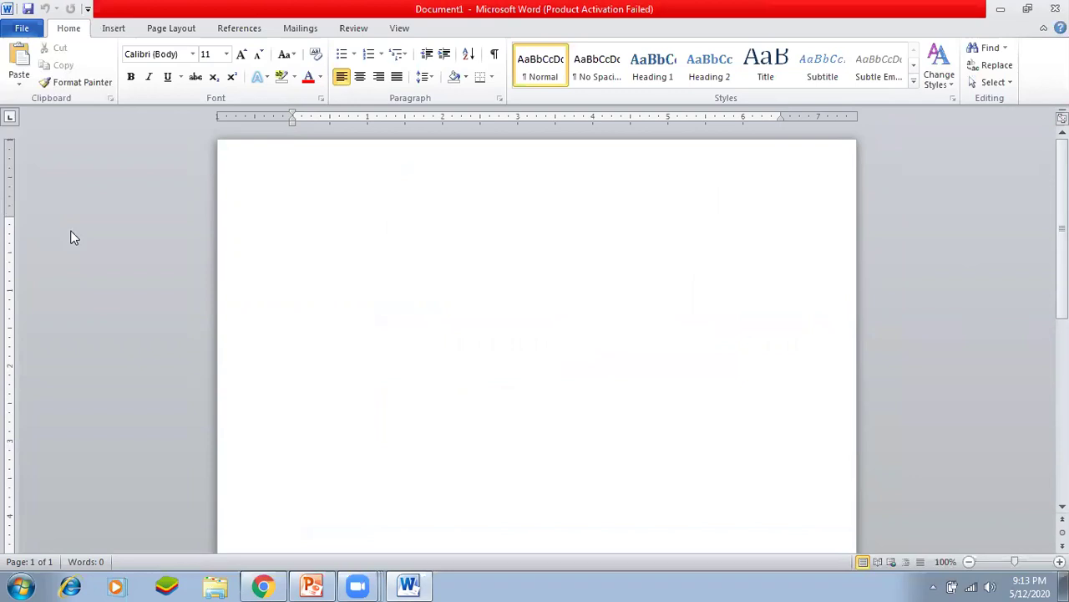
type("asdfsdfsdfasdf")
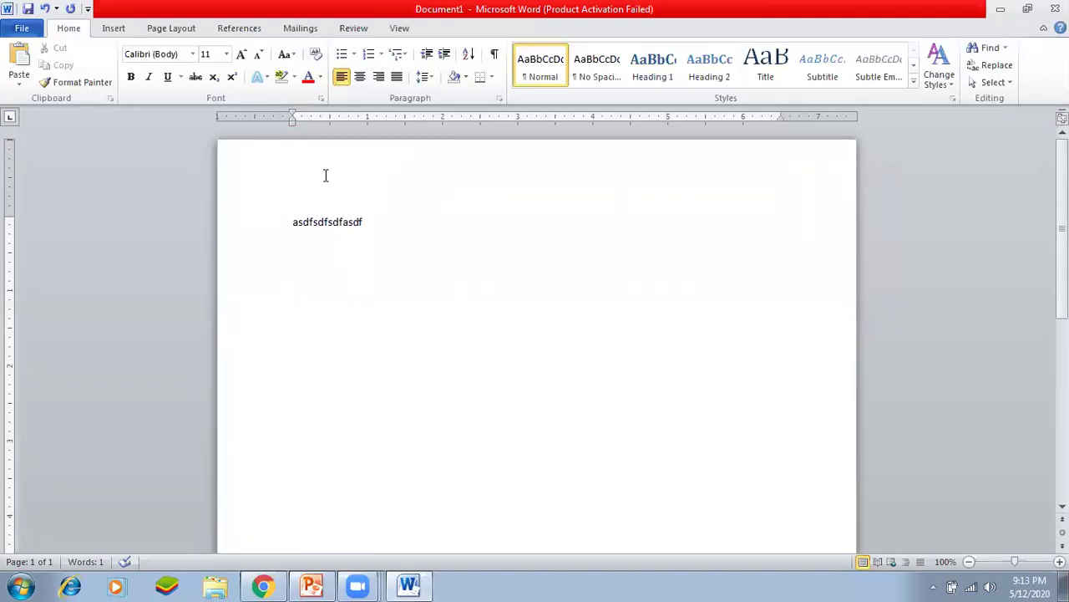
scroll(409, 221, "down", 5)
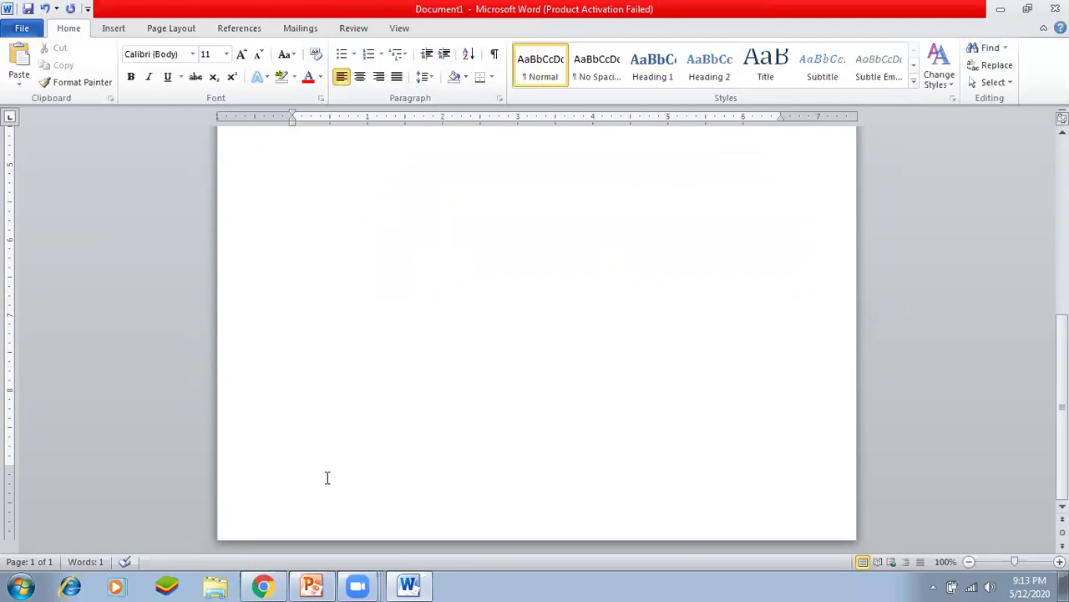
scroll(468, 410, "up", 8)
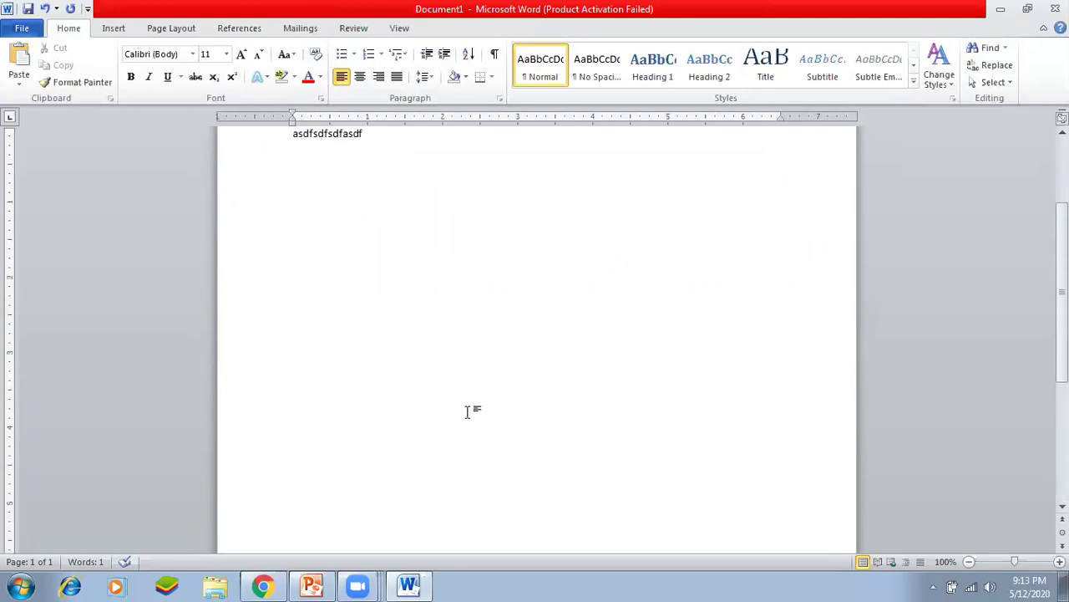
left_click(254, 233)
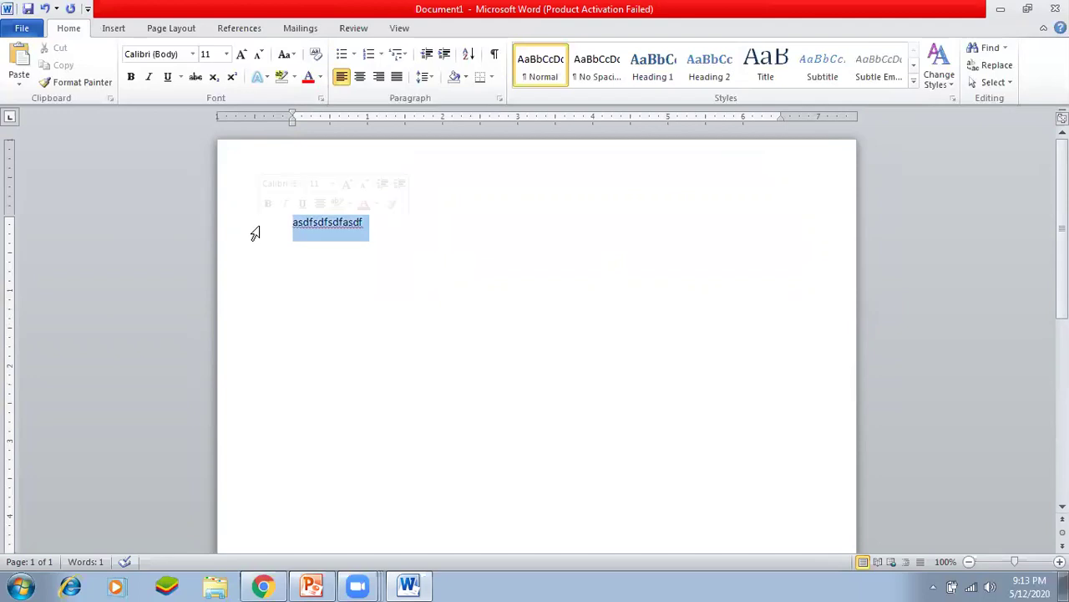
key("Delete")
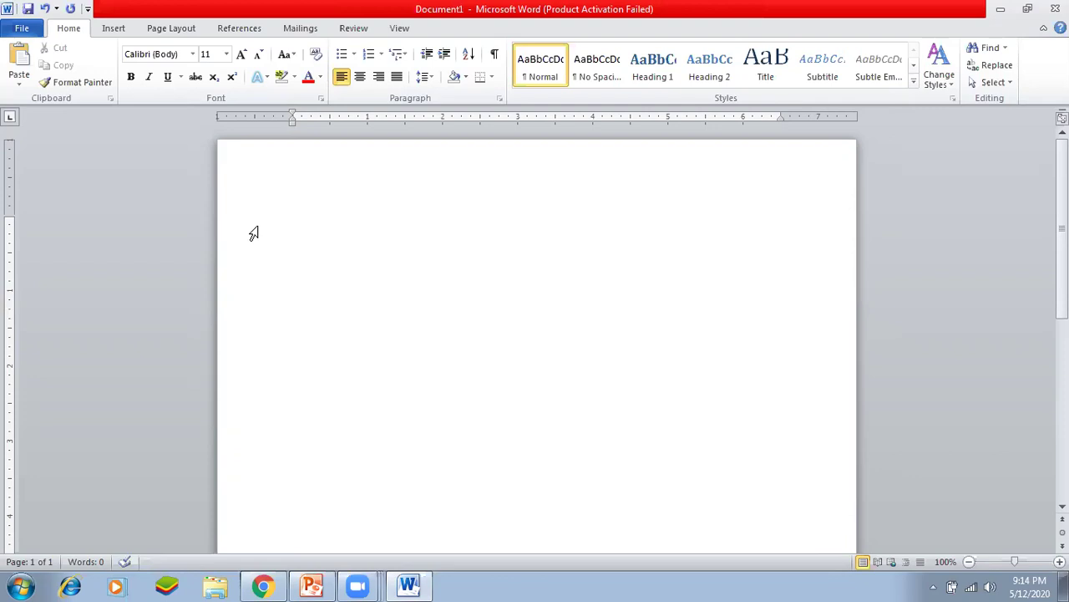
Generate sample text with =rand(1,100) and lengthen the document by pasting copies of all the text at its end.
type("=rand(1,100)")
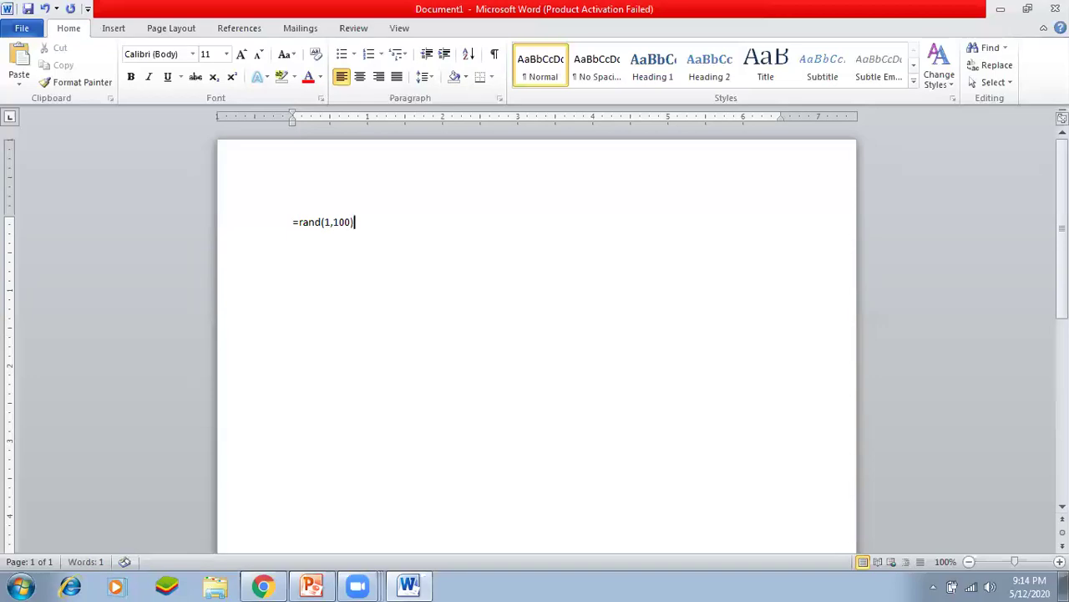
key("Return")
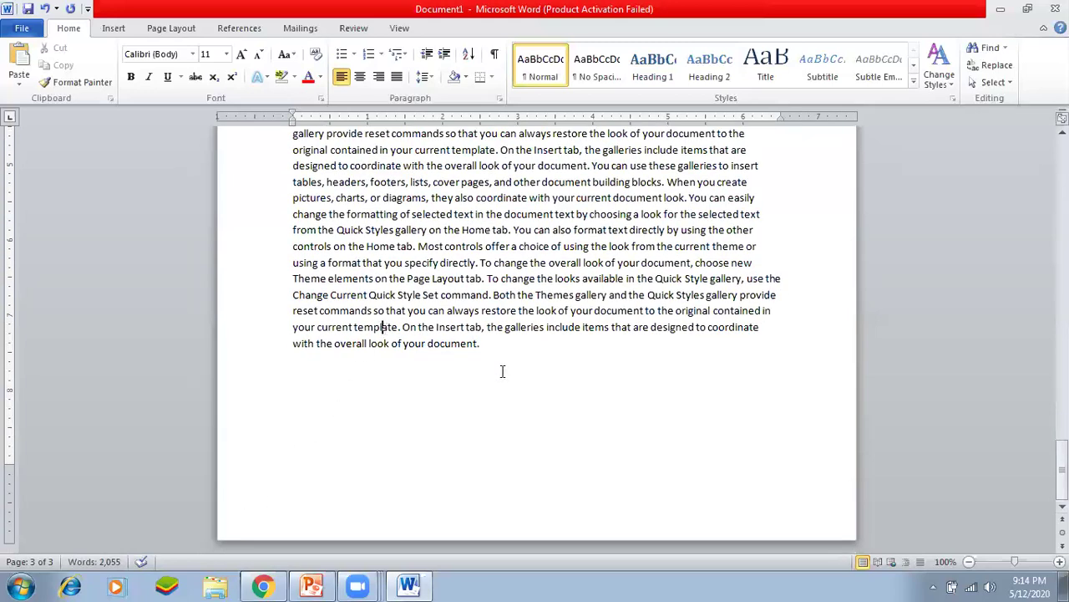
key("ctrl+a")
left_click(285, 488)
key("ctrl+v")
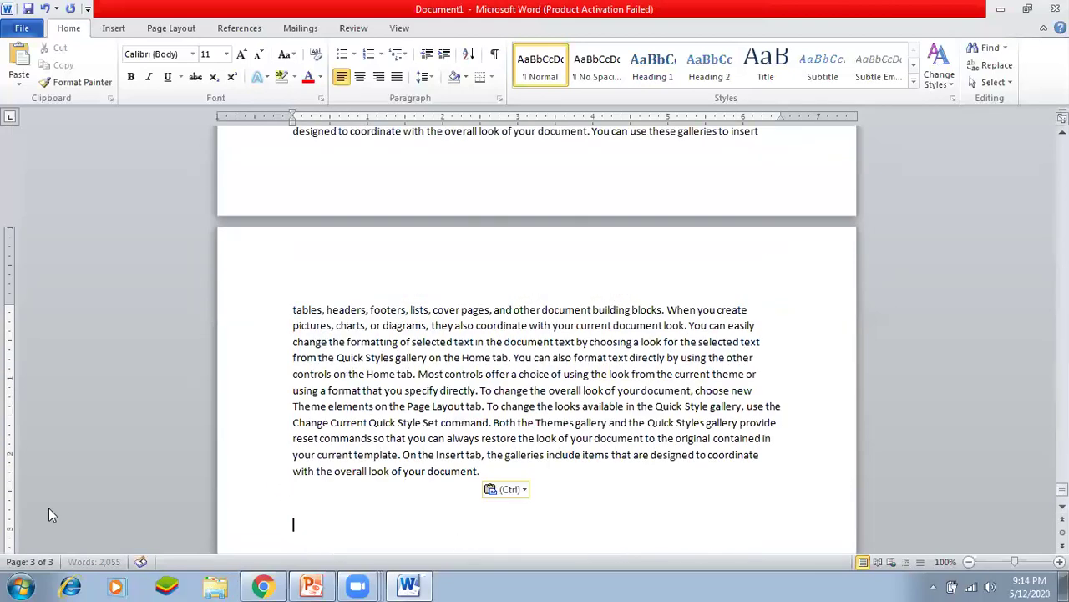
Check the end of the pasted text and zoom out to 20% to examine many pages at once.
left_click(252, 474)
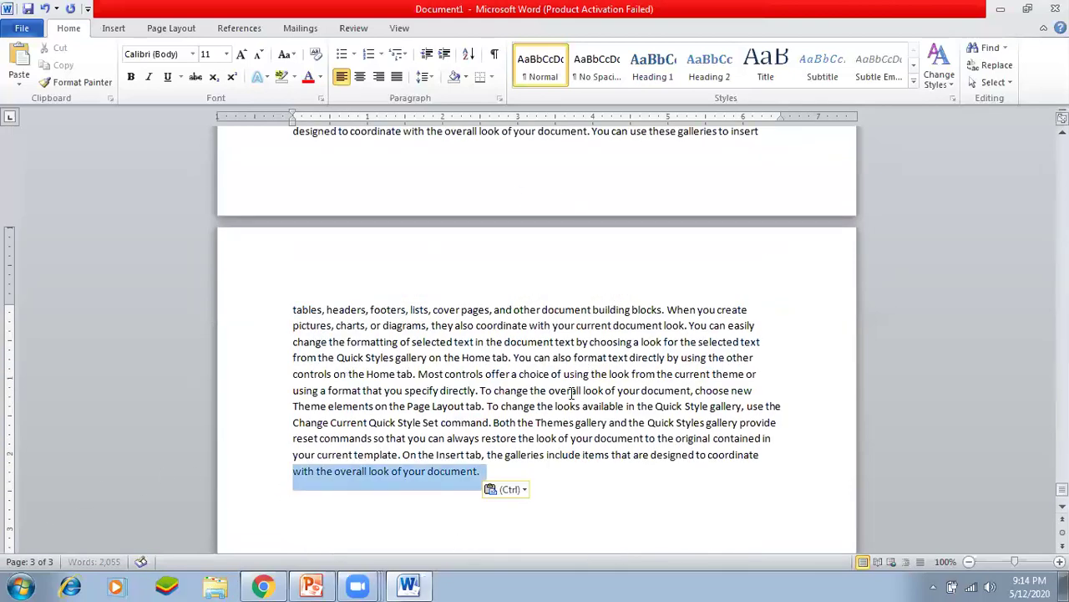
left_click(427, 434)
scroll(432, 401, "up", 4)
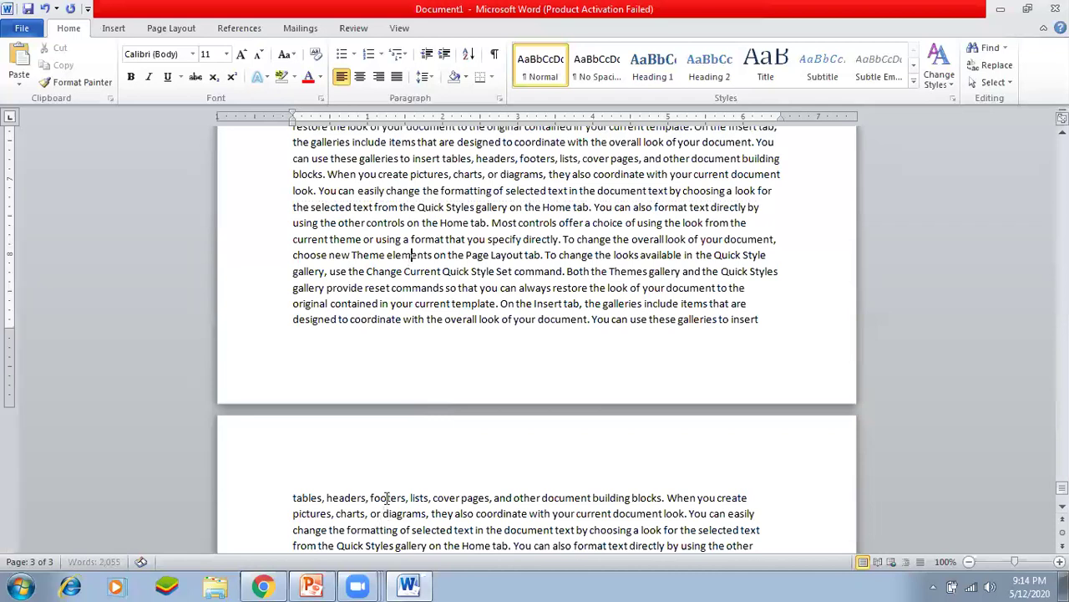
scroll(383, 522, "down", 10)
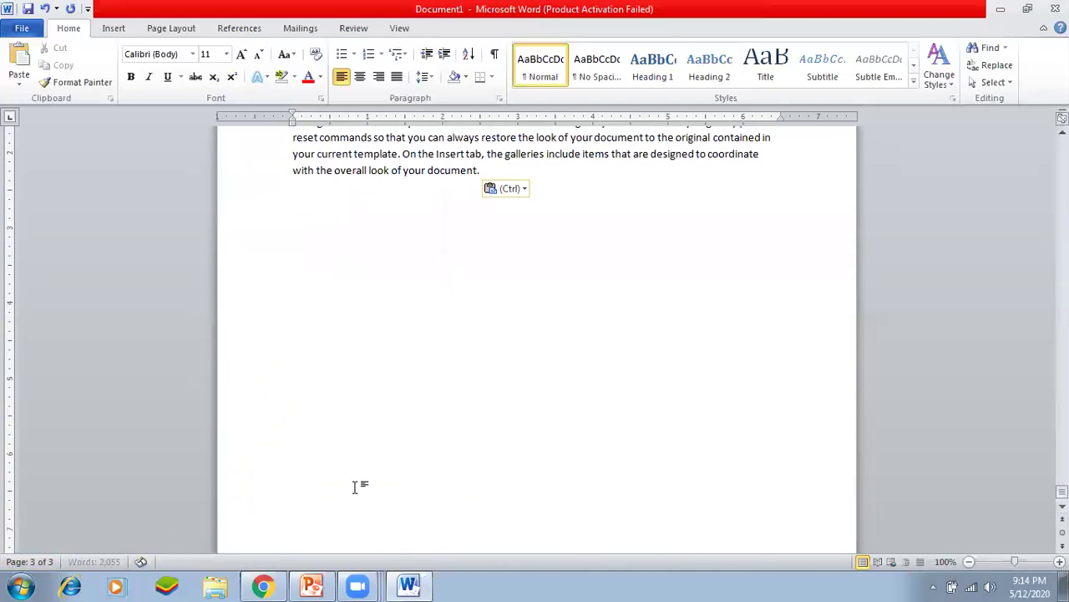
scroll(359, 485, "up", 3)
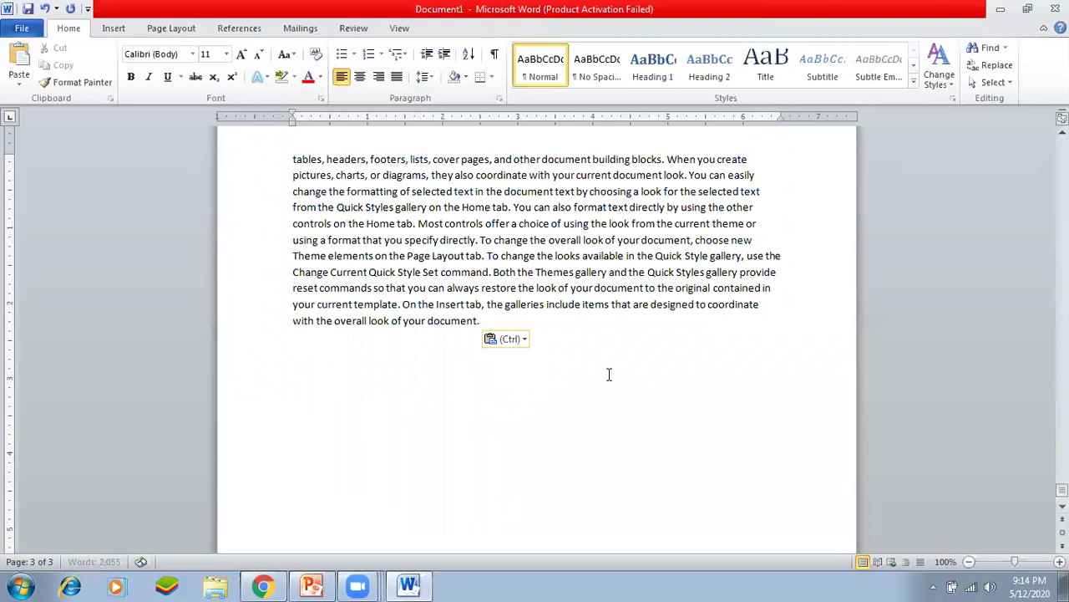
scroll(622, 385, "down", 5)
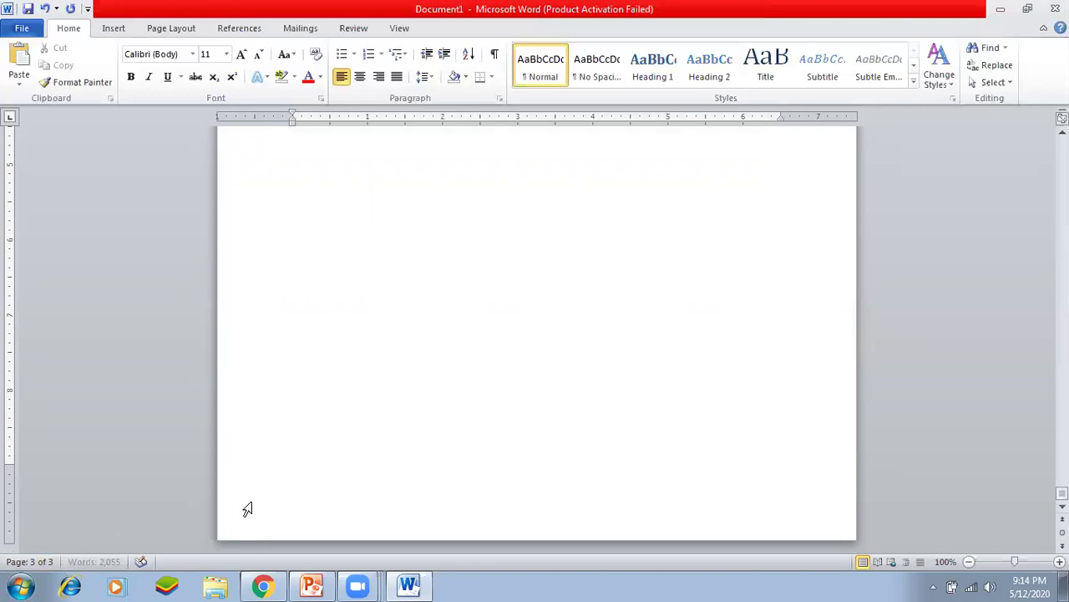
scroll(631, 547, "up", 1)
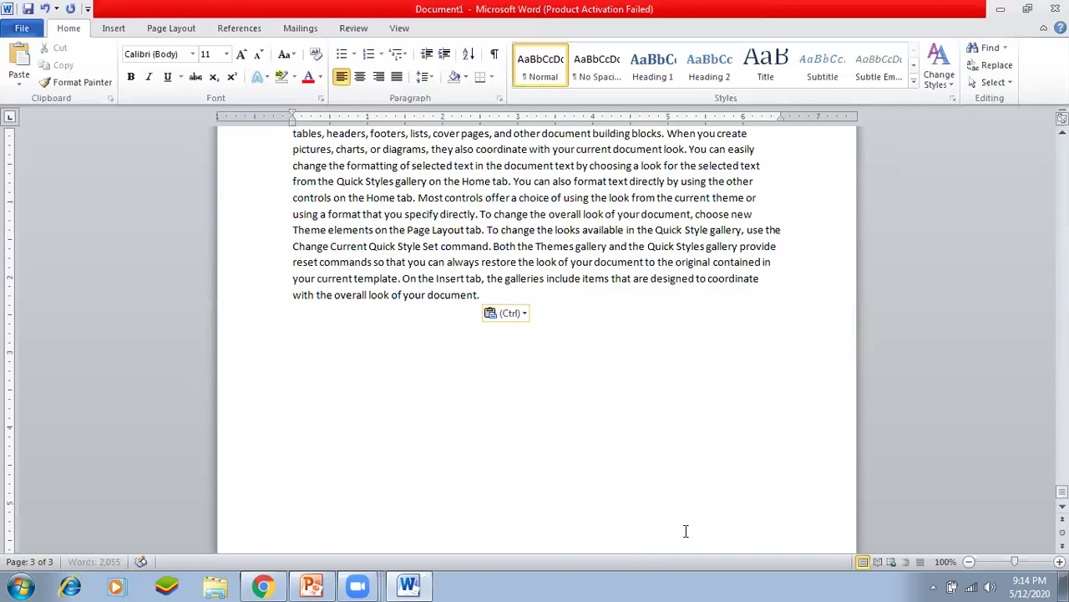
left_click(969, 562)
left_click(969, 561)
left_click(969, 562)
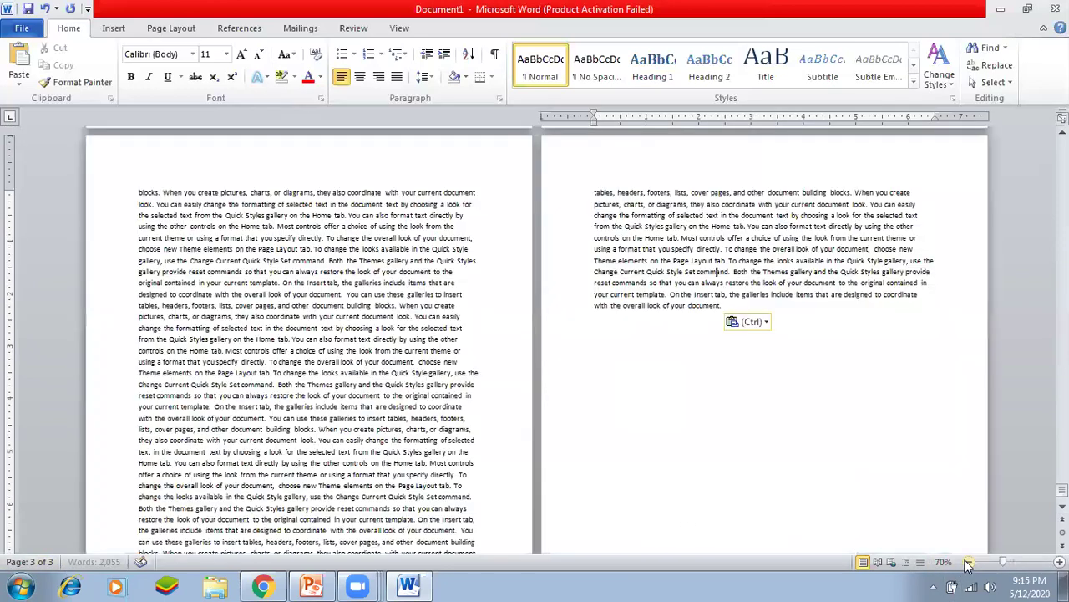
left_click(969, 562)
left_click(969, 561)
left_click(969, 561)
left_click(969, 562)
left_click(969, 561)
scroll(766, 532, "up", 2)
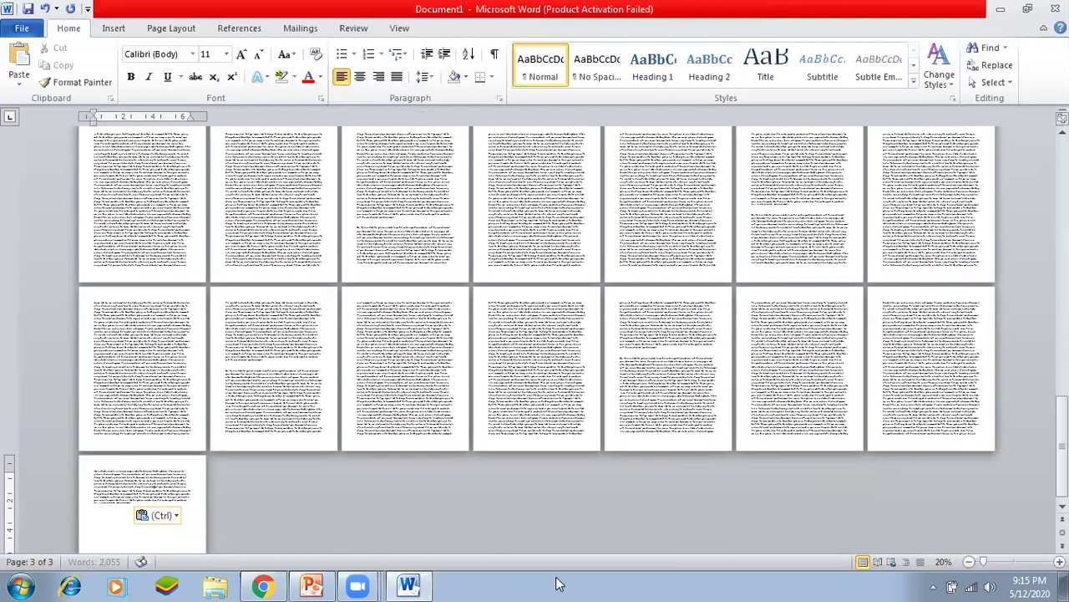
Show the Line Number indicator in the status bar.
right_click(515, 564)
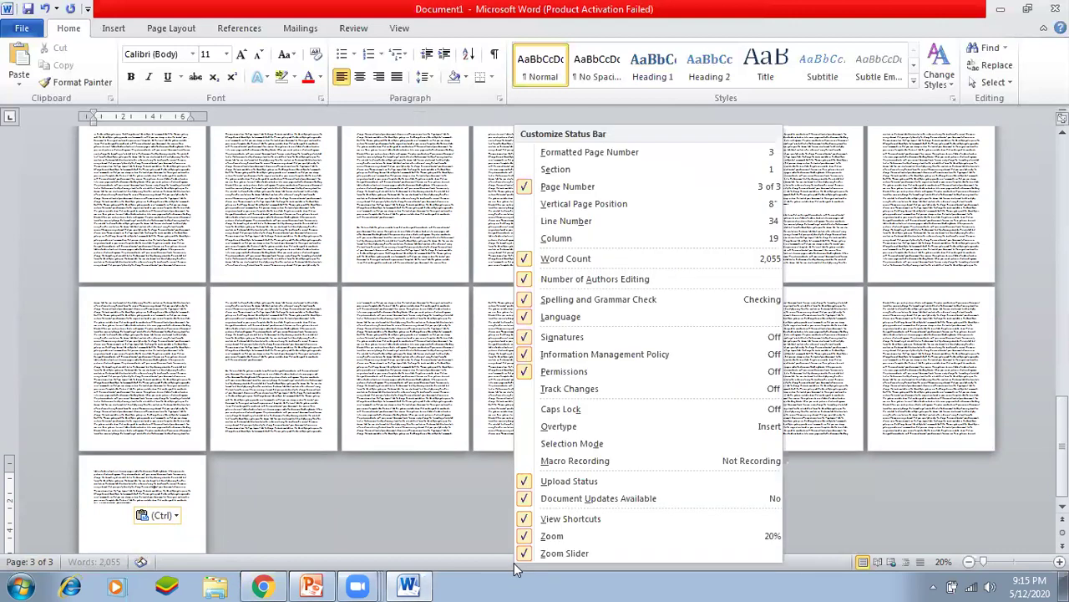
left_click(537, 223)
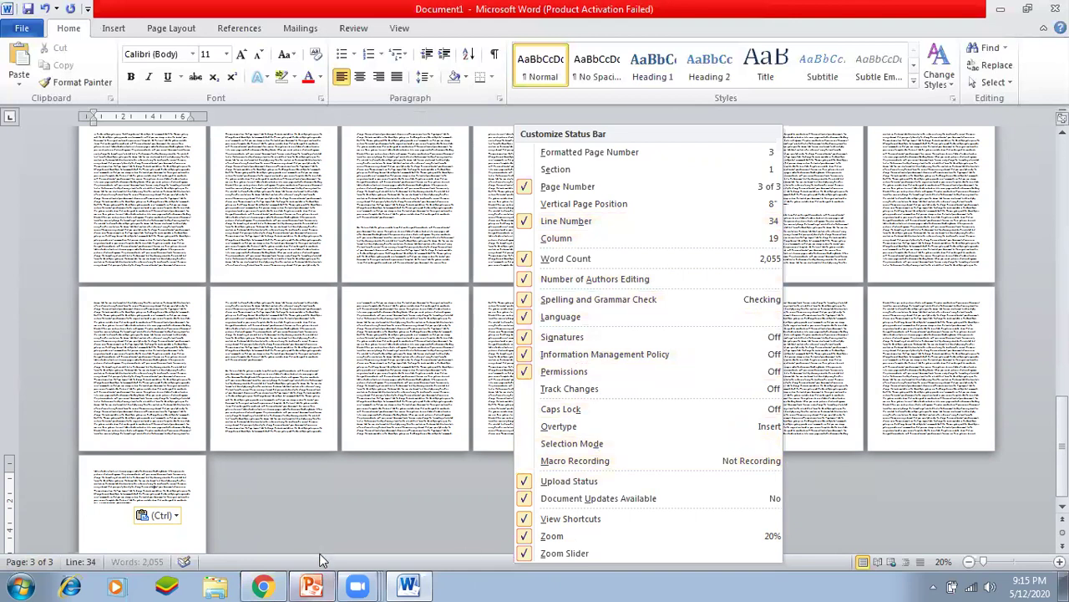
left_click(310, 458)
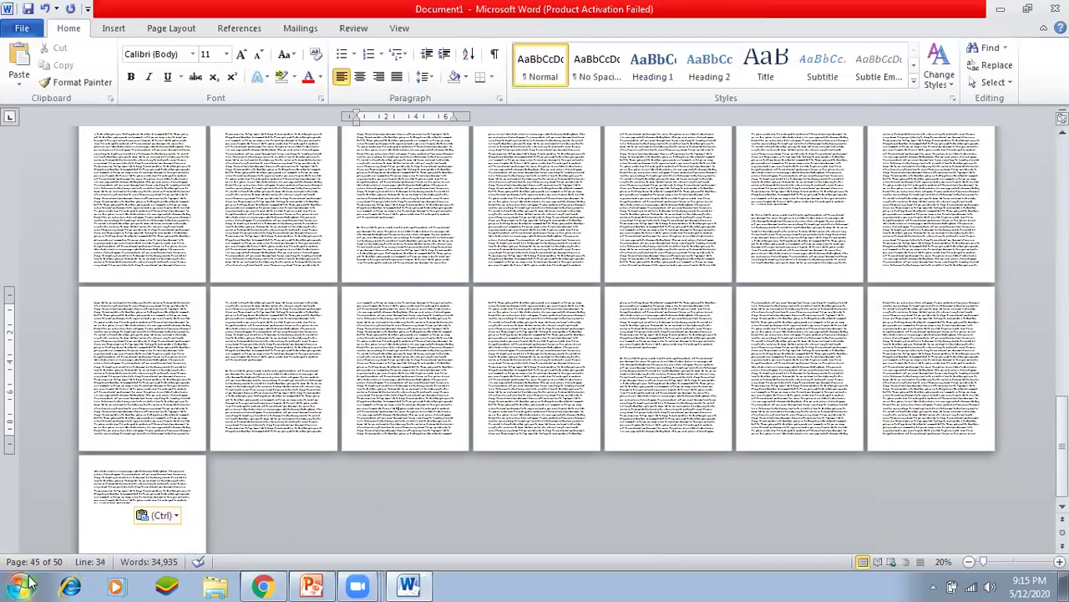
Place the cursor on different pages, including the first, and examine the page and line numbers in the status bar.
scroll(101, 514, "up", 2)
scroll(104, 514, "down", 2)
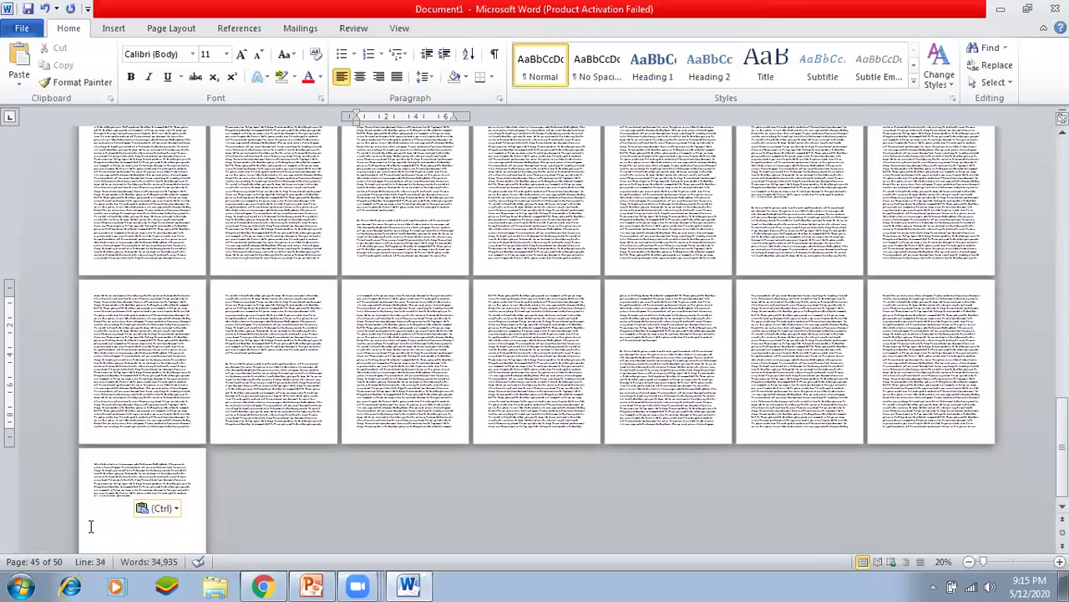
left_click(146, 476)
scroll(310, 480, "up", 2)
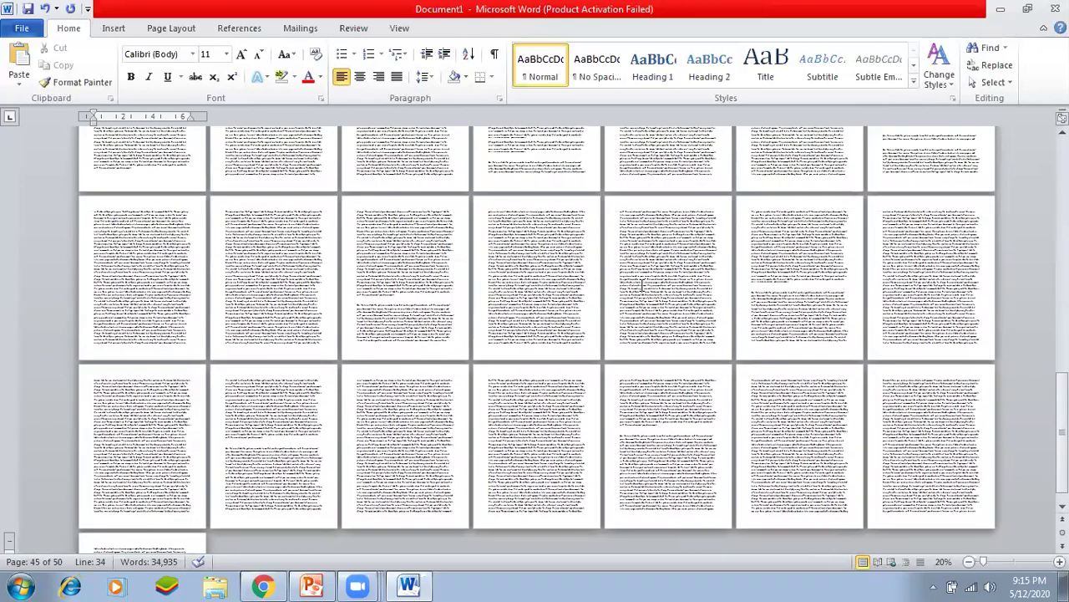
left_click(643, 284)
scroll(593, 443, "up", 5)
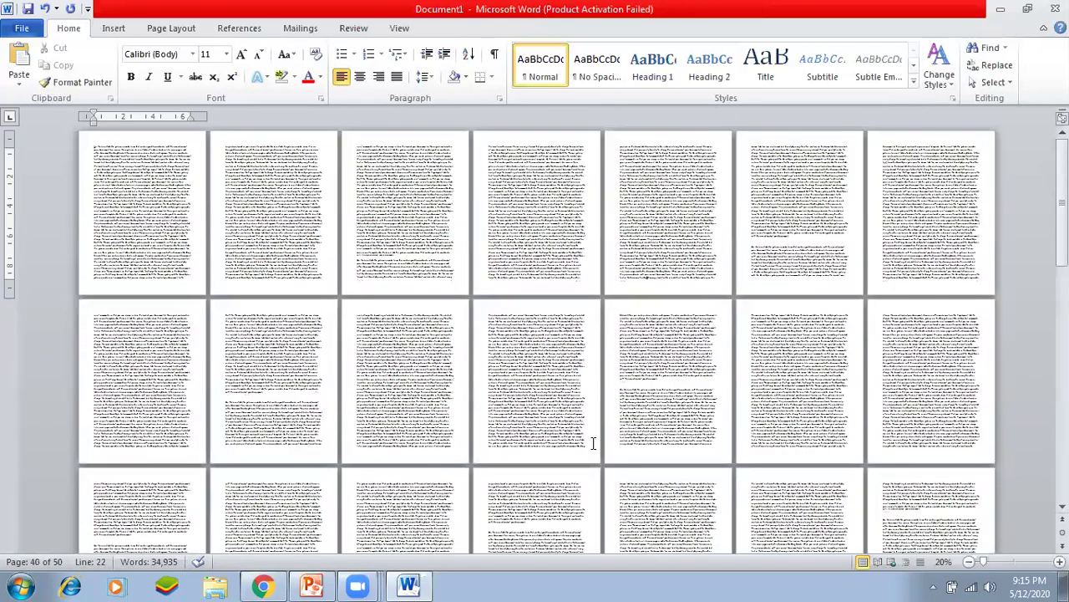
key("ctrl+Home")
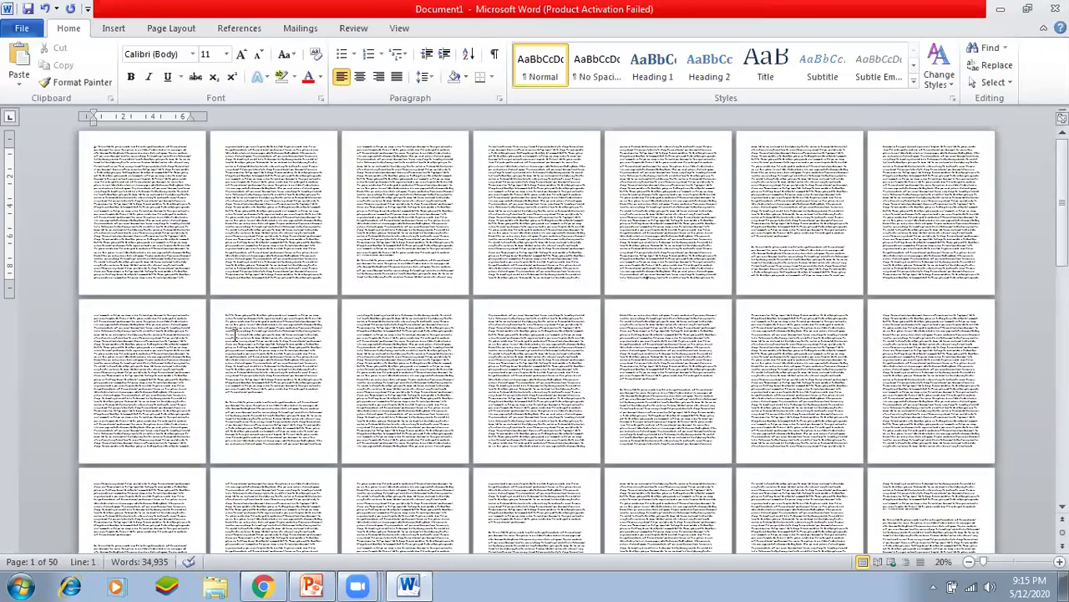
left_click(134, 189)
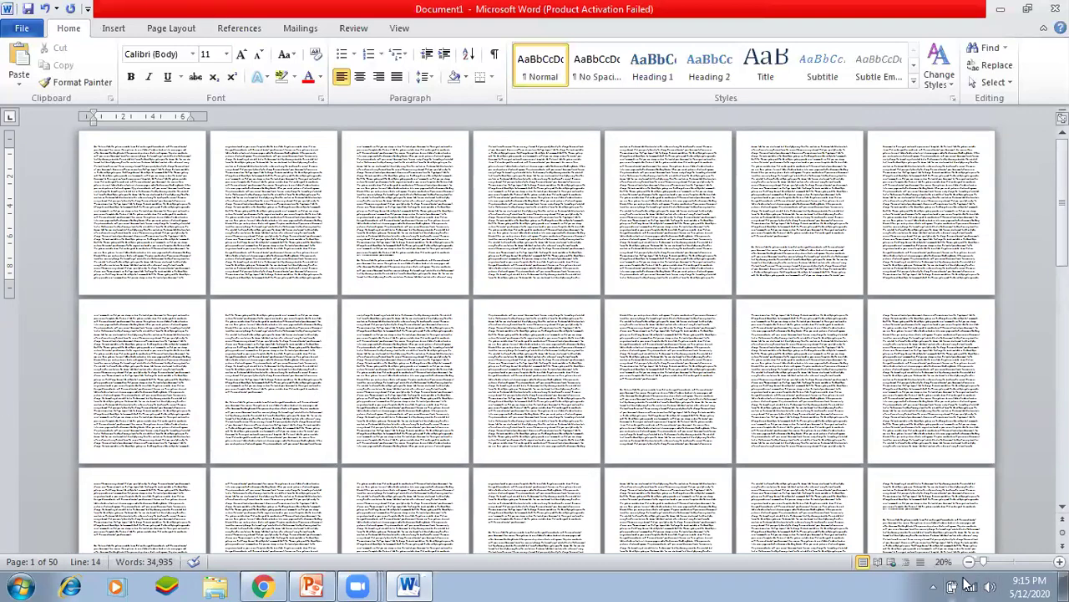
Set the document zoom to 100%.
left_click(943, 562)
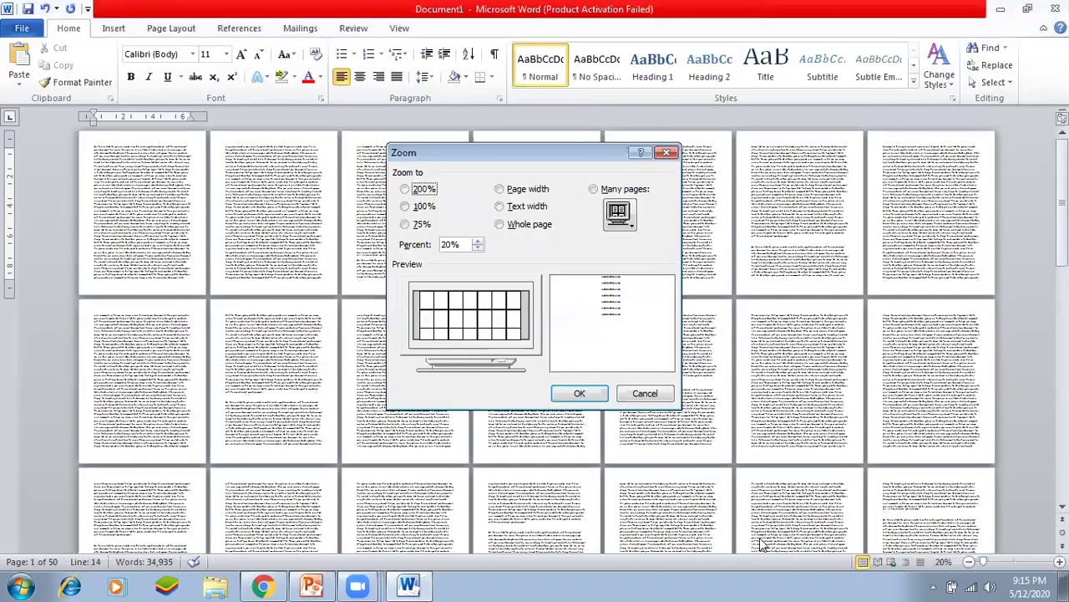
left_click(414, 208)
left_click(579, 393)
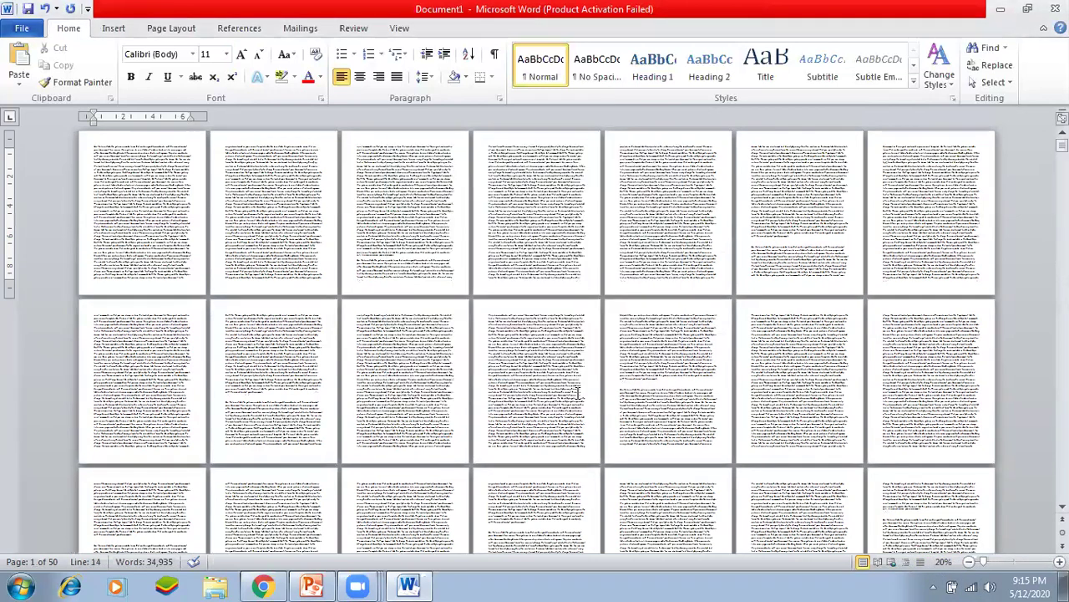
Justify all the text in the document.
left_click(387, 221)
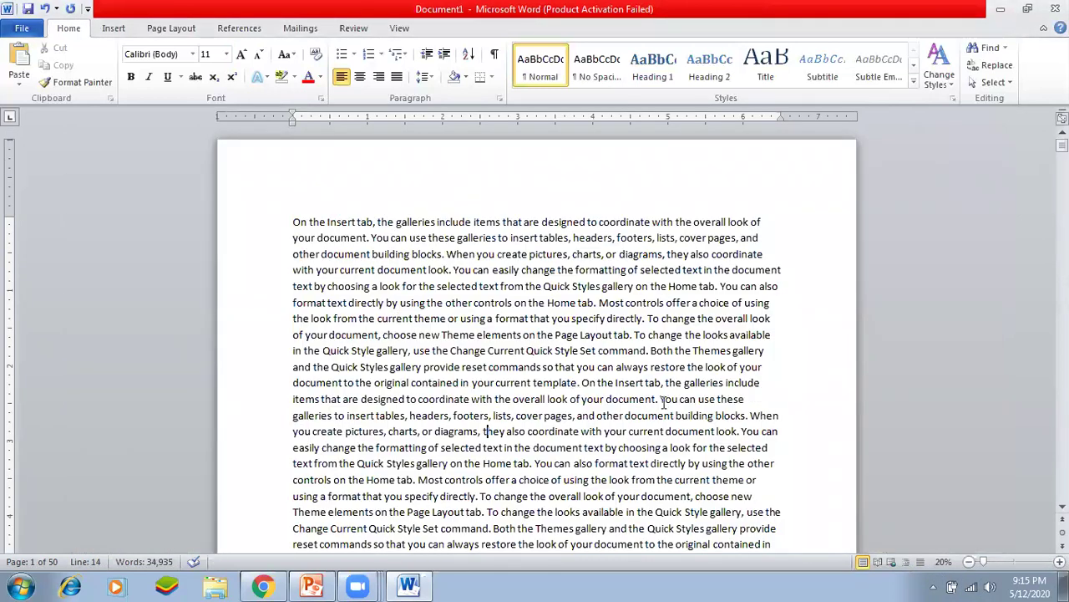
key("ctrl+Left")
key("ctrl+Left")
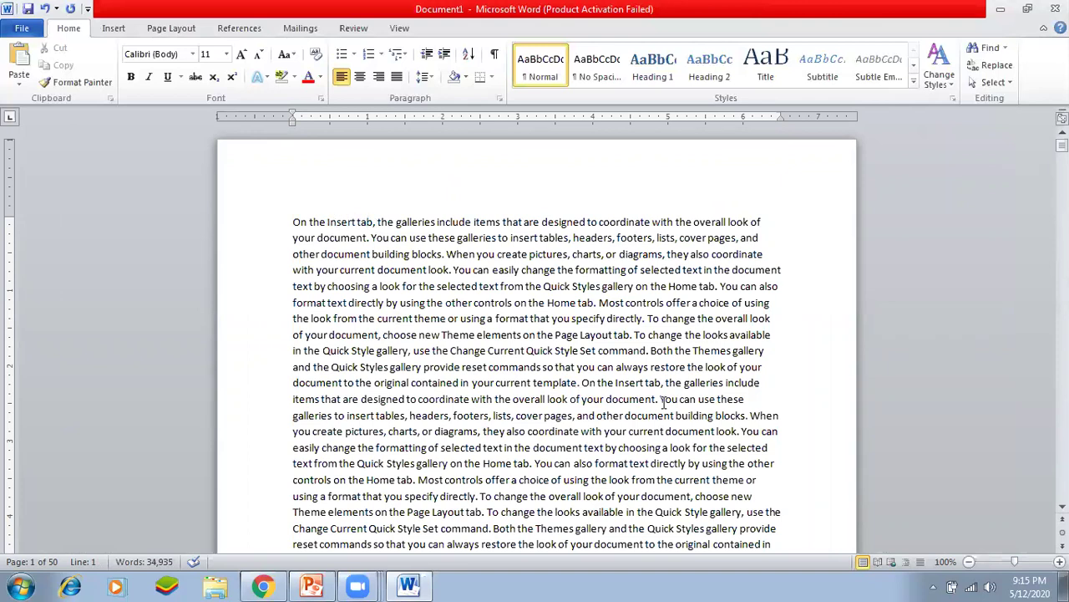
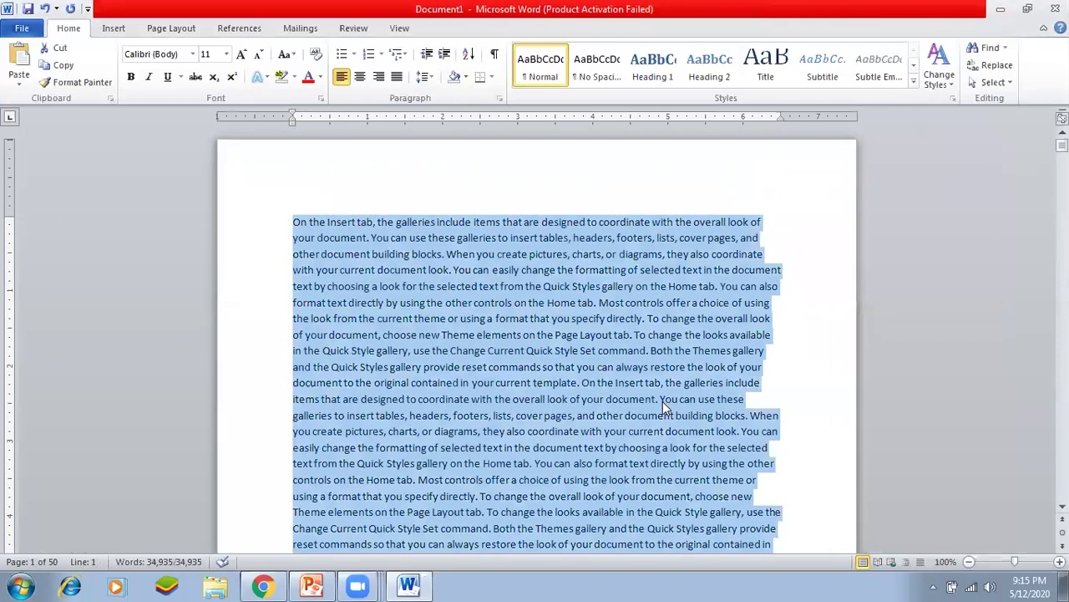
key("ctrl+j")
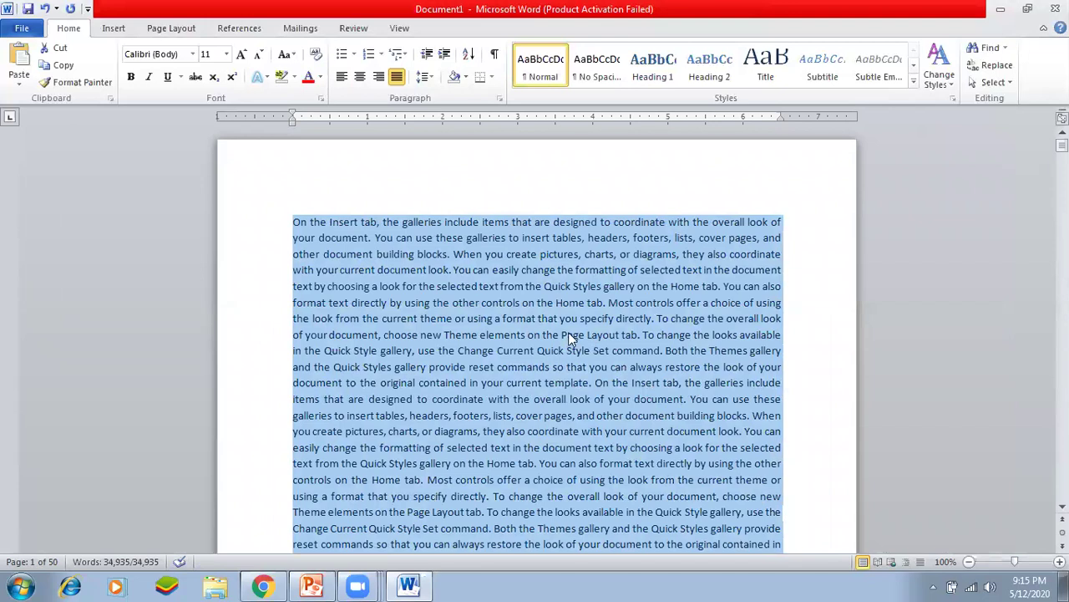
left_click(573, 313)
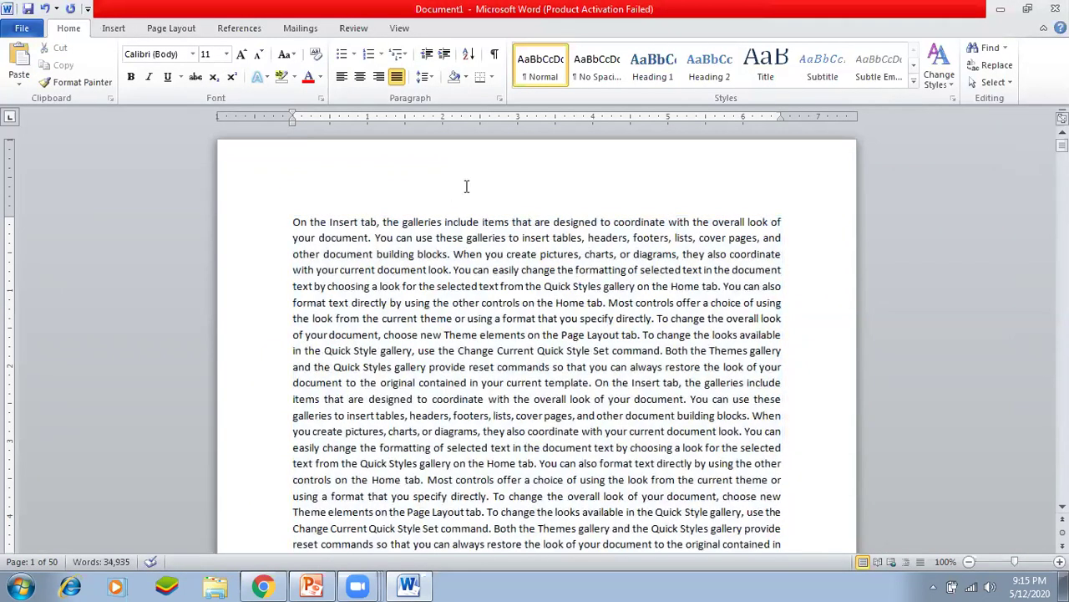
left_click(344, 222)
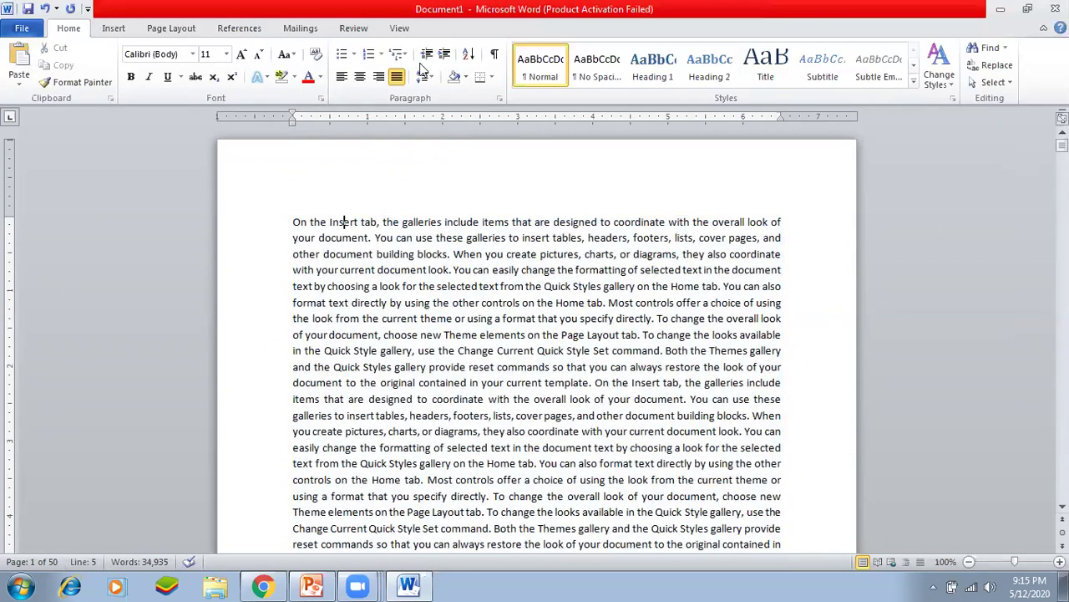
left_click(114, 30)
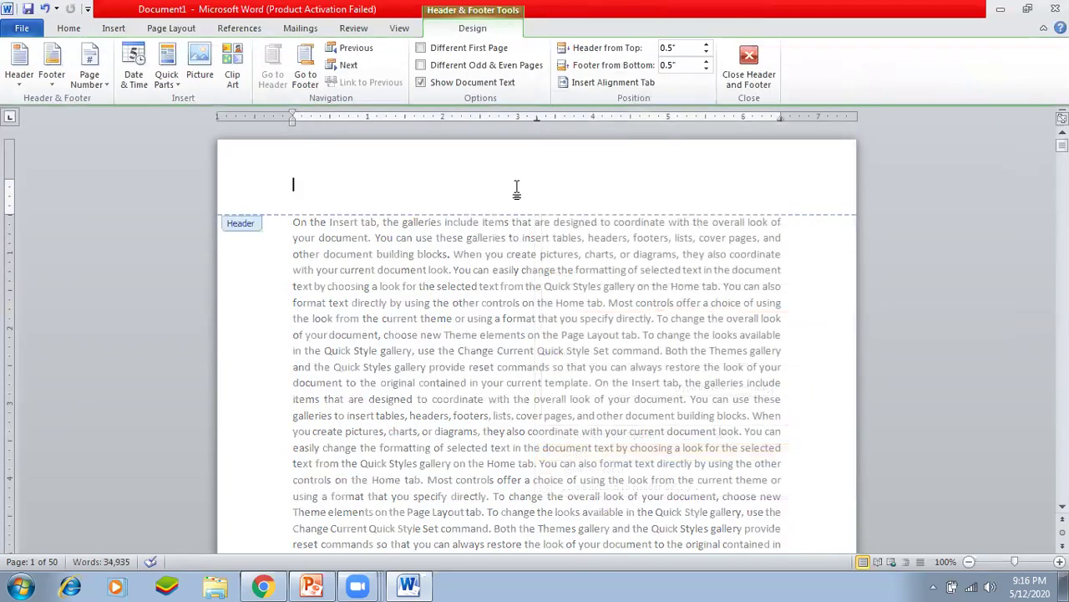
double_click(284, 286)
left_click(114, 33)
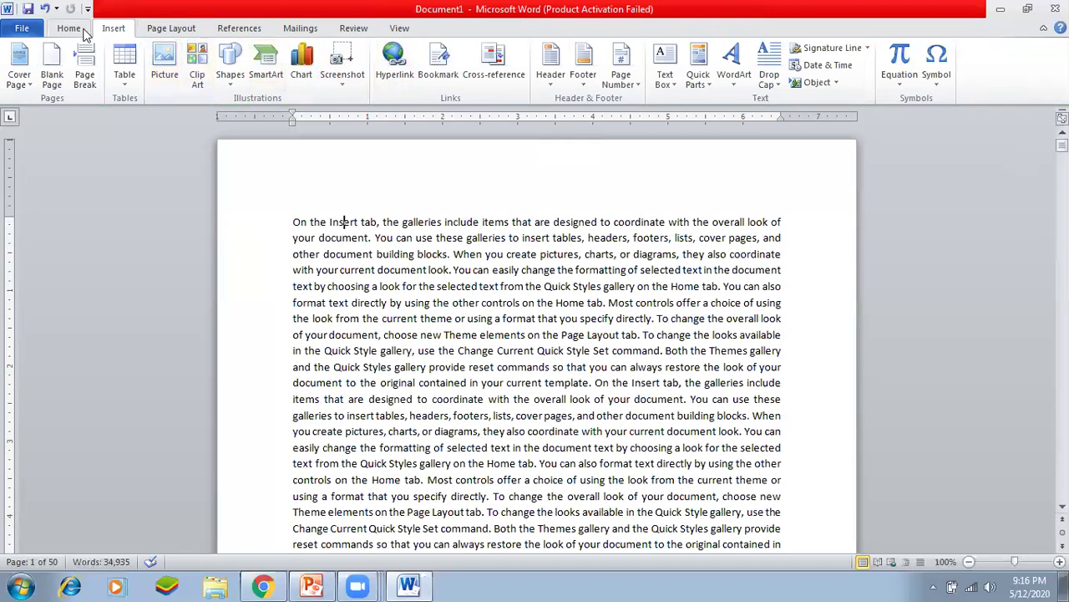
left_click(545, 92)
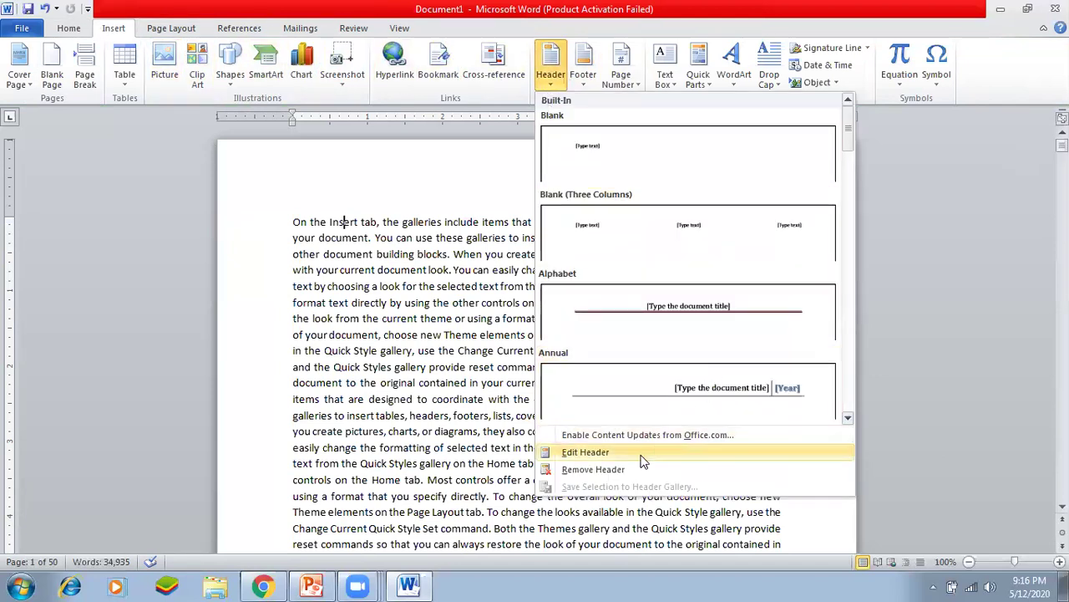
left_click(267, 379)
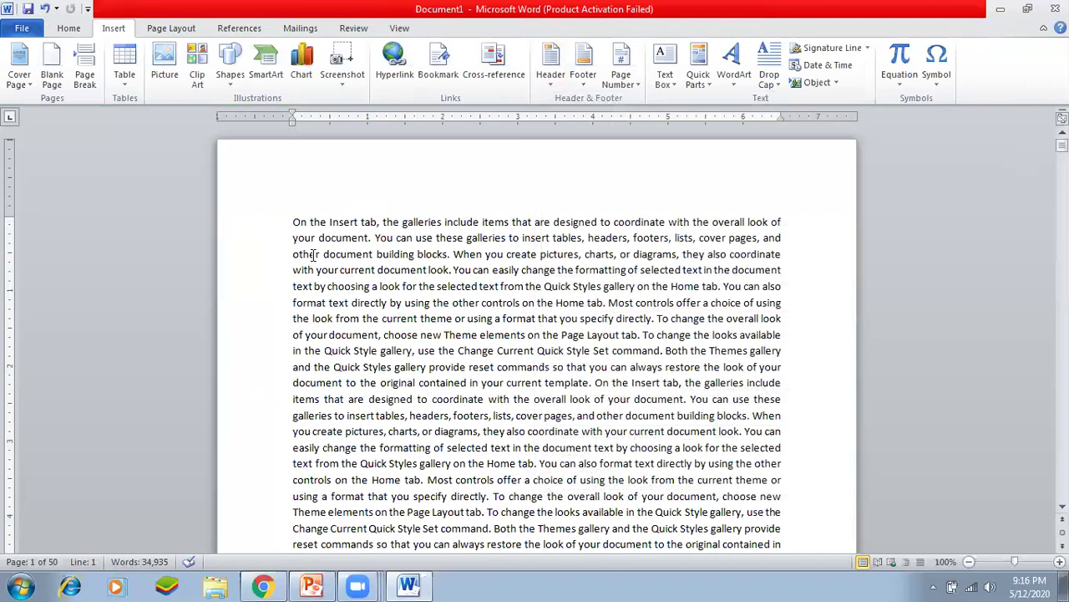
Open the page header for editing and enter the text "Sir Sajid Computer Academy".
double_click(377, 174)
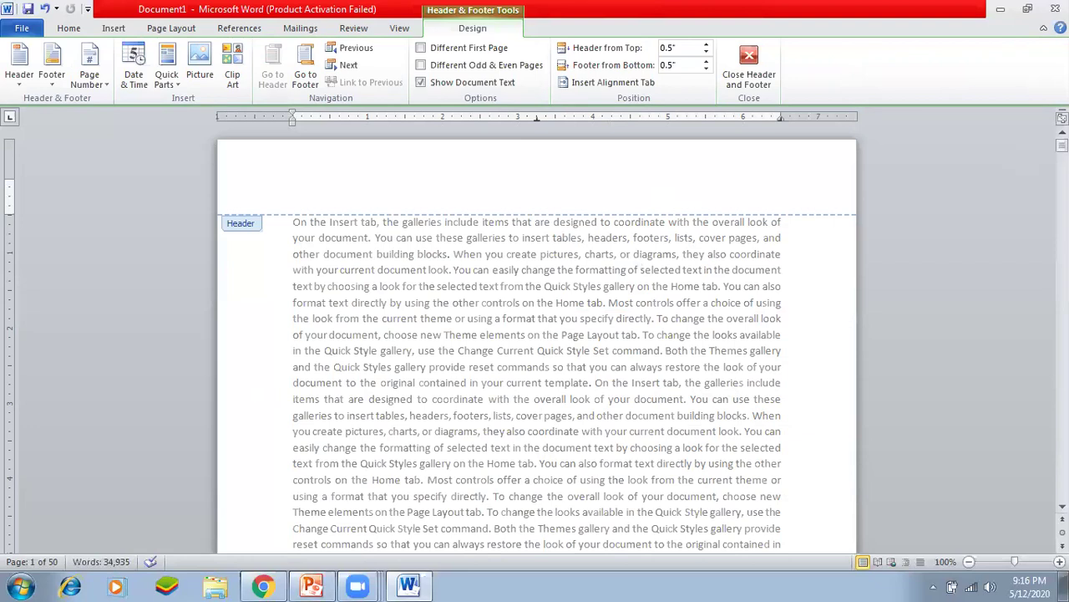
type("Sir Sa")
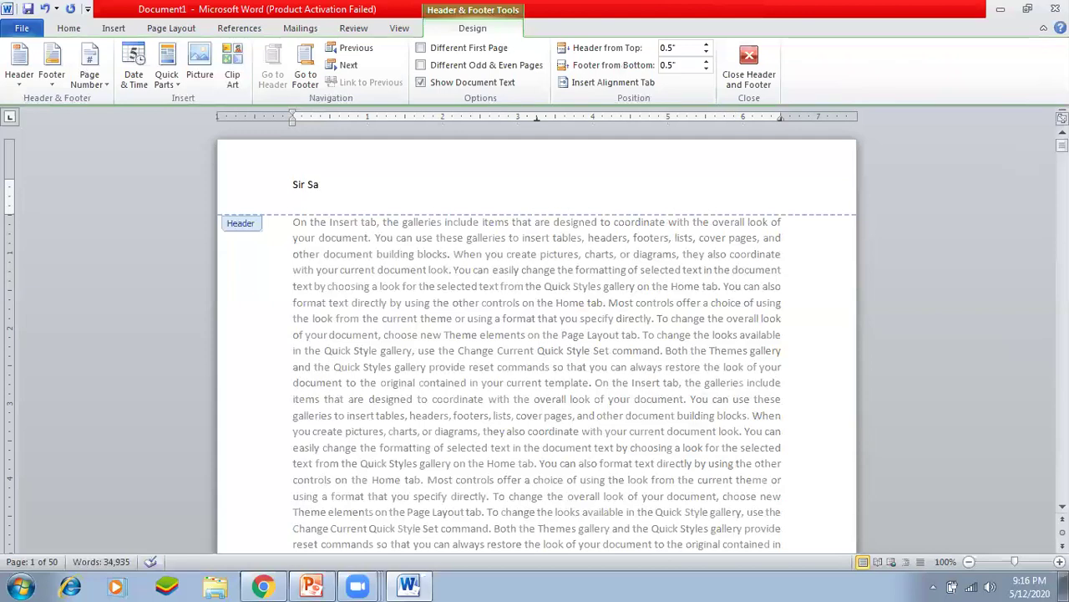
type("jid Comp")
key("BackSpace")
key("BackSpace")
type("ompute")
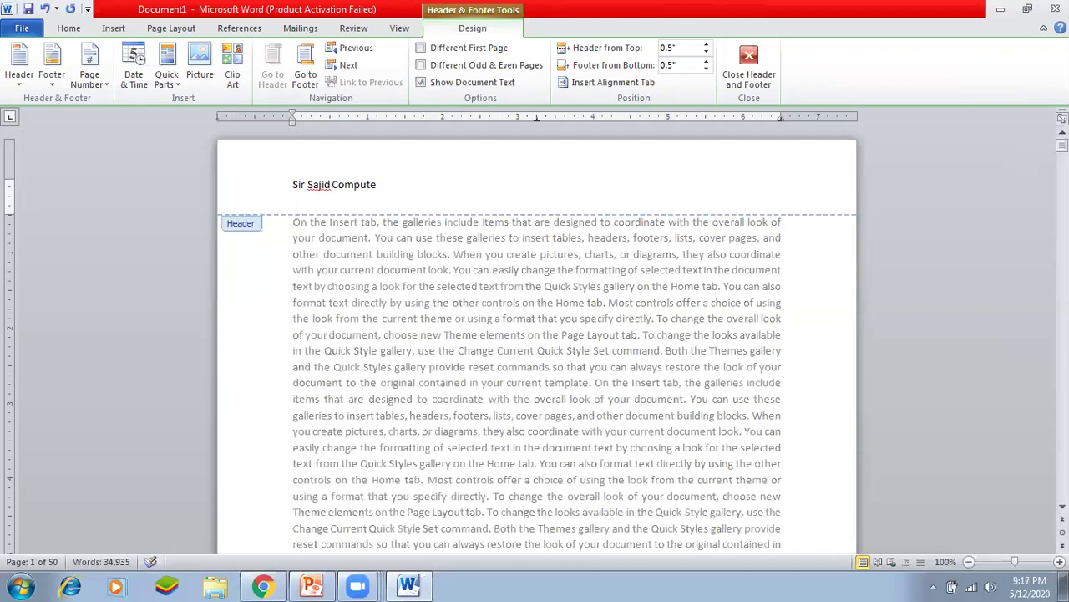
type("r Academy")
Centre the header text on the page.
key("ctrl+a")
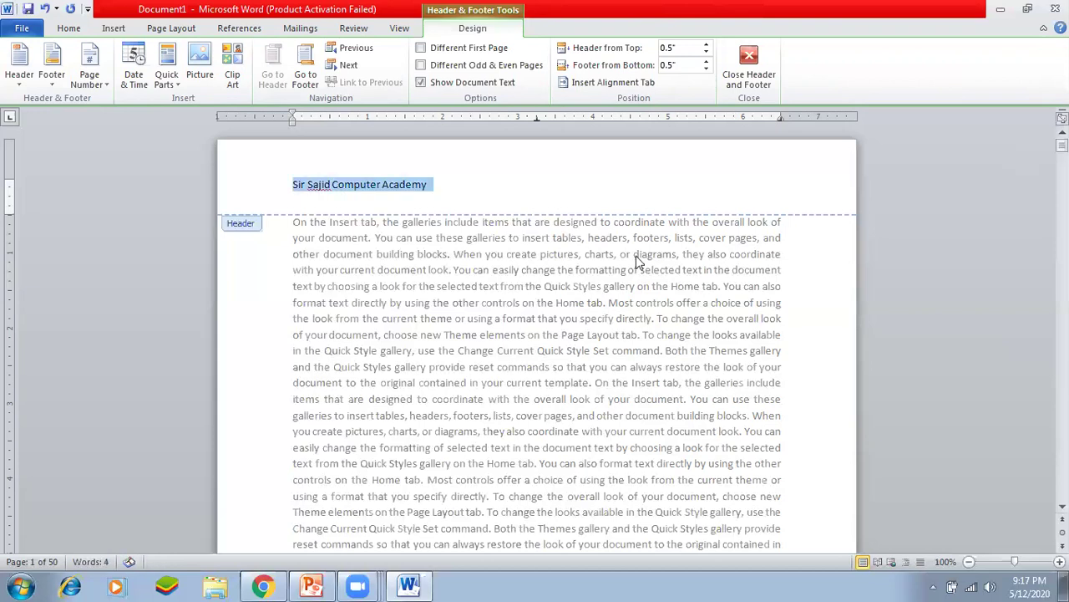
key("Left")
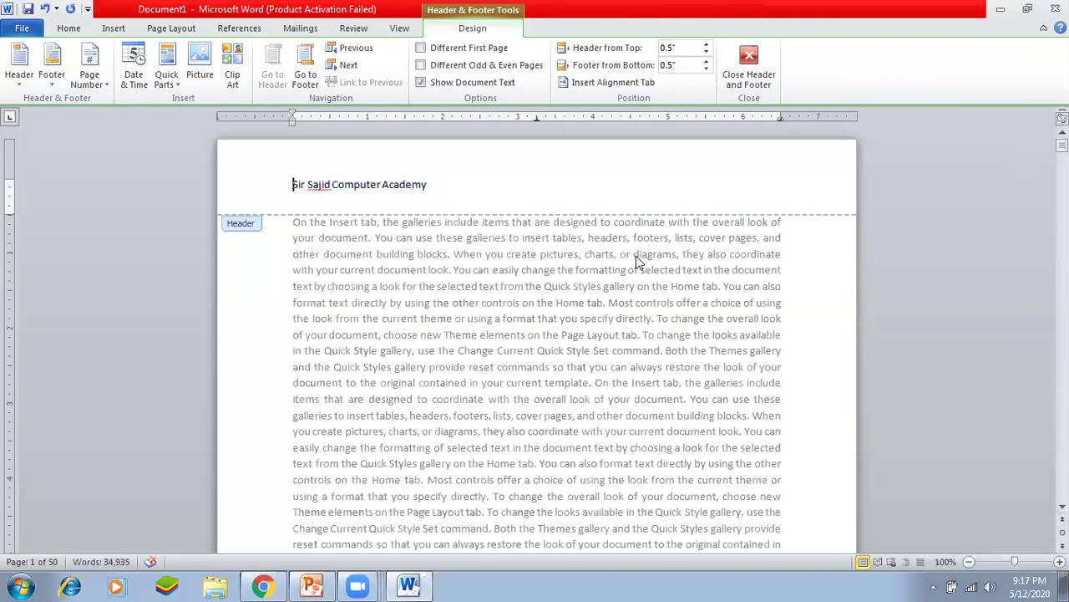
left_click(219, 186)
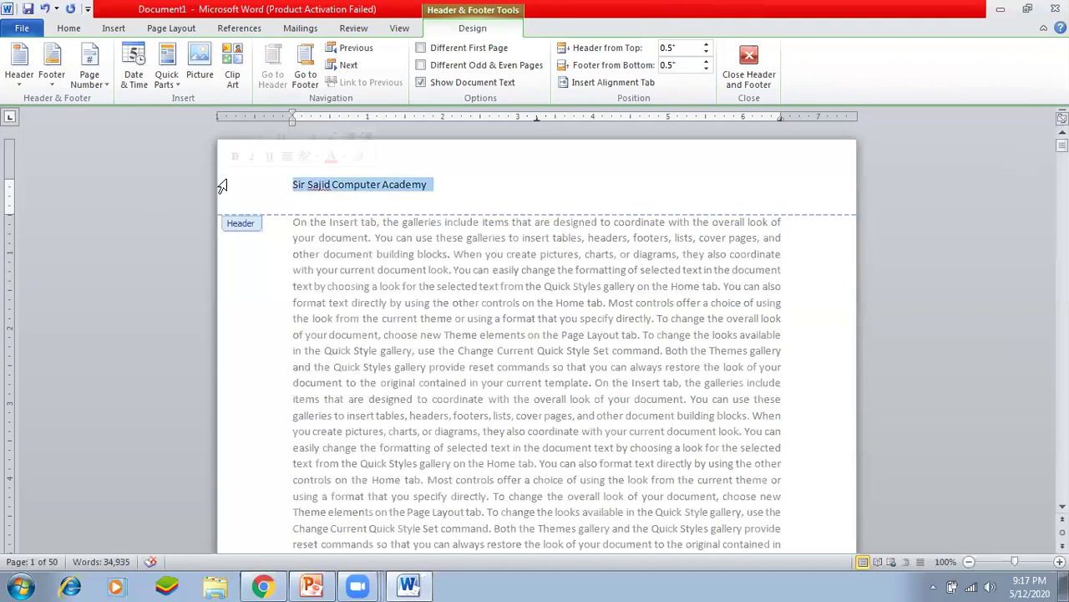
left_click(69, 28)
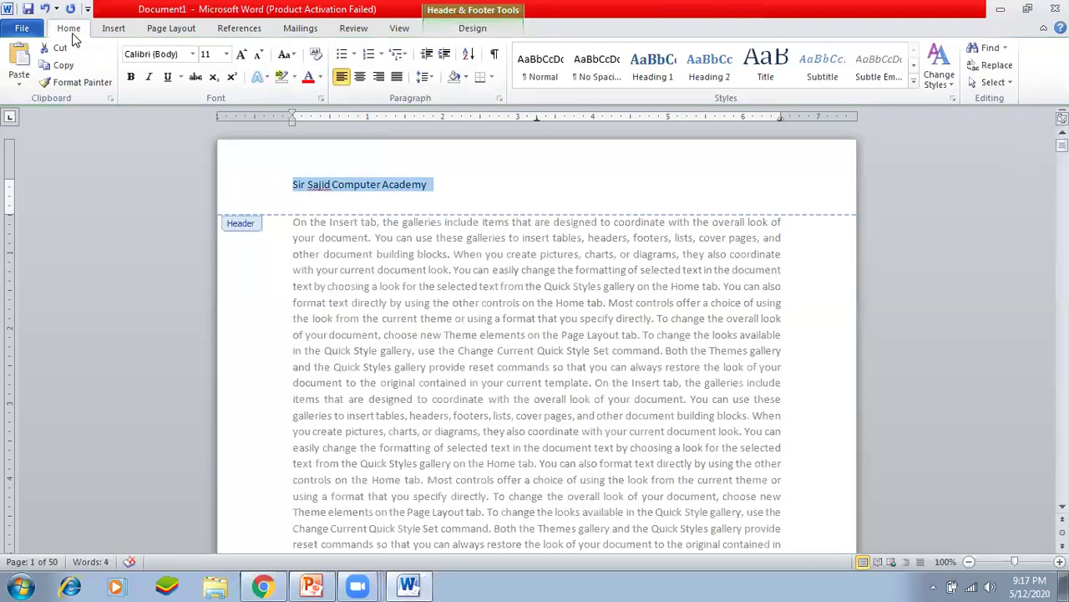
left_click(360, 76)
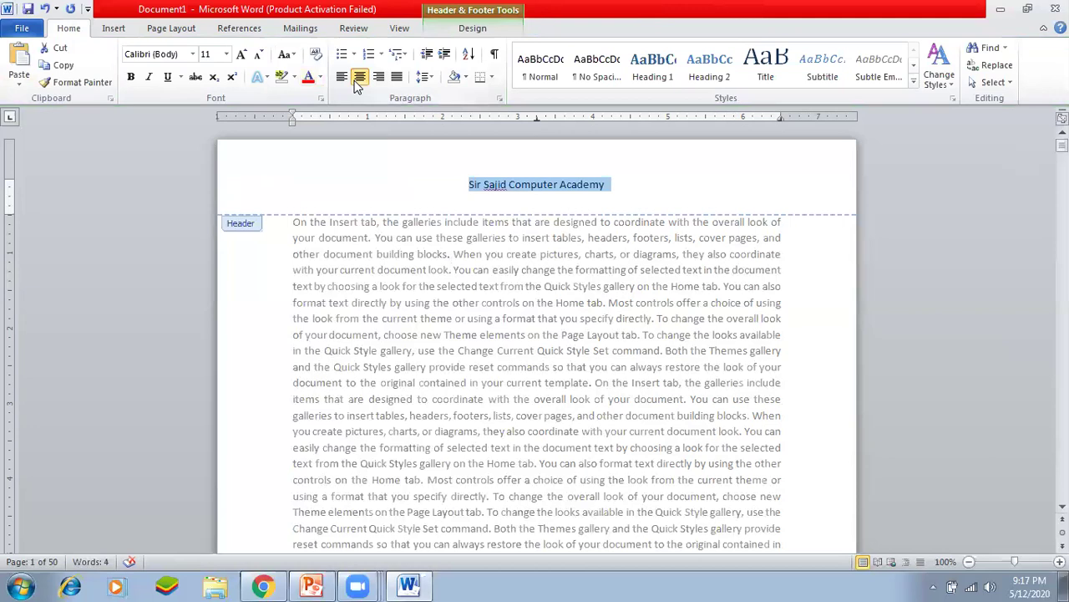
Enlarge the header text to 24 pt and make it bold.
left_click(242, 55)
left_click(242, 55)
left_click(241, 55)
left_click(241, 55)
left_click(242, 55)
left_click(242, 55)
left_click(241, 55)
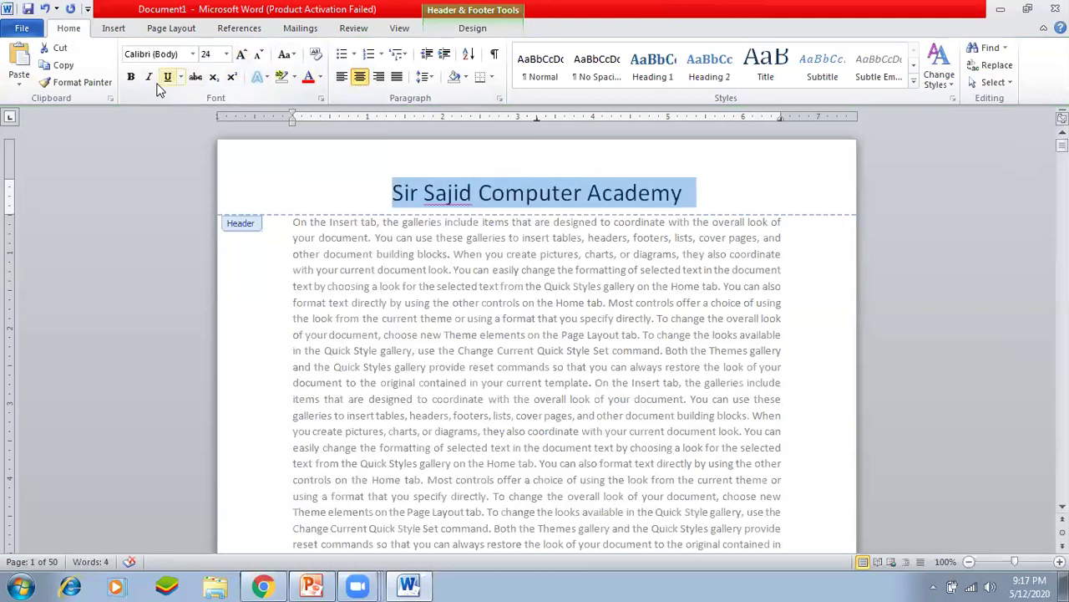
left_click(132, 77)
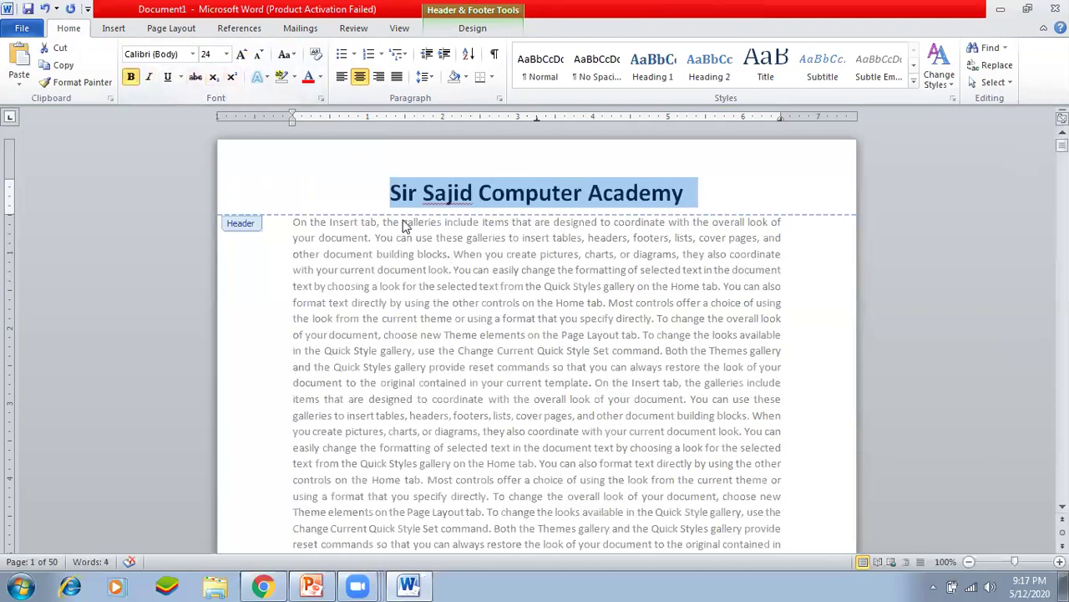
left_click(423, 193)
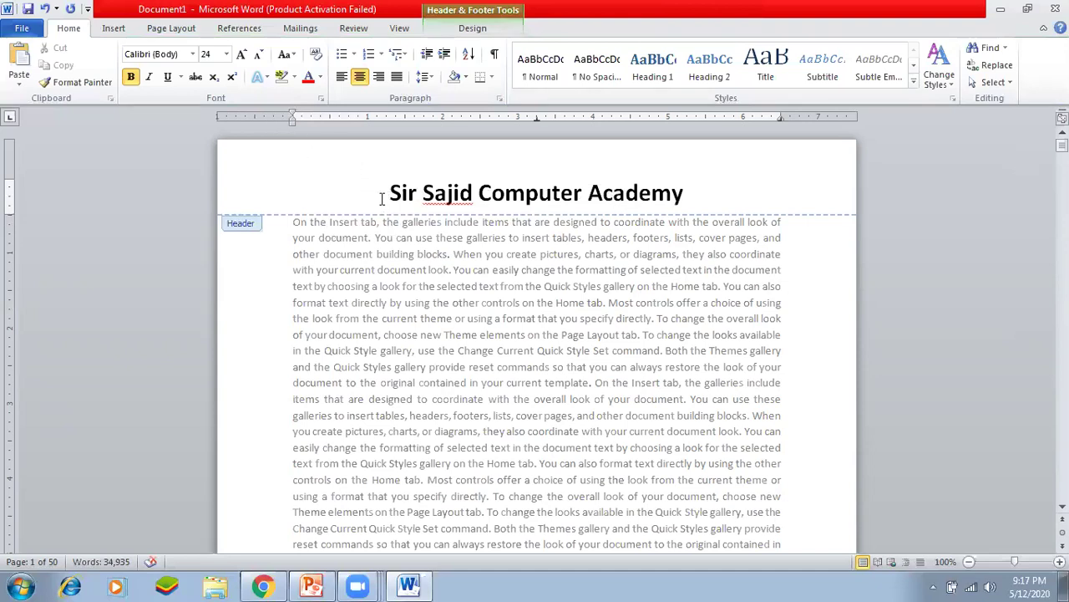
Preview several fonts on the whole header text and set its font to Times New Roman.
left_click_drag(390, 193, 662, 194)
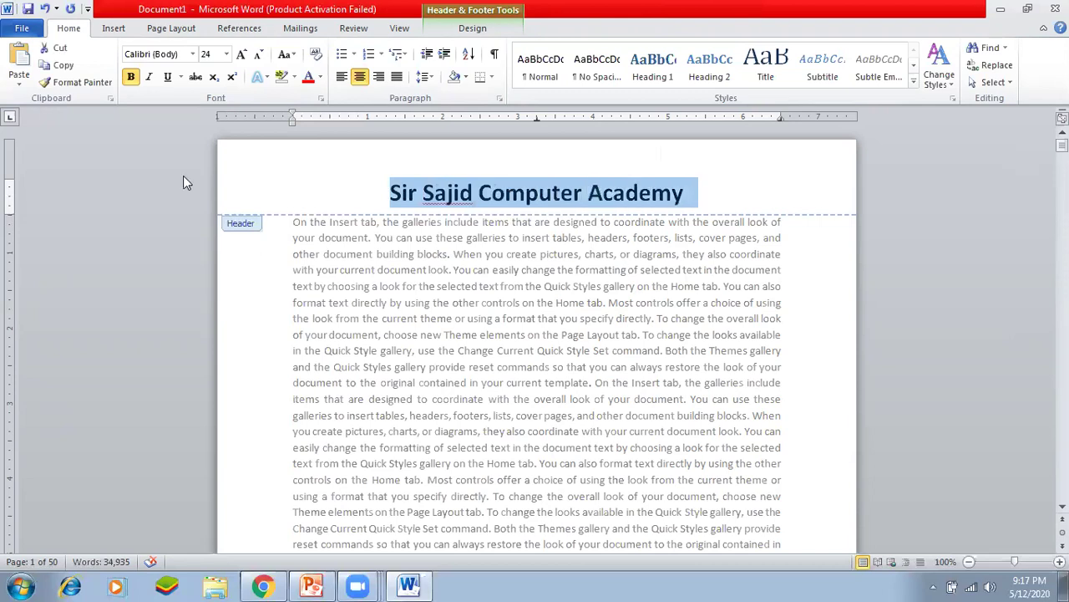
left_click(193, 55)
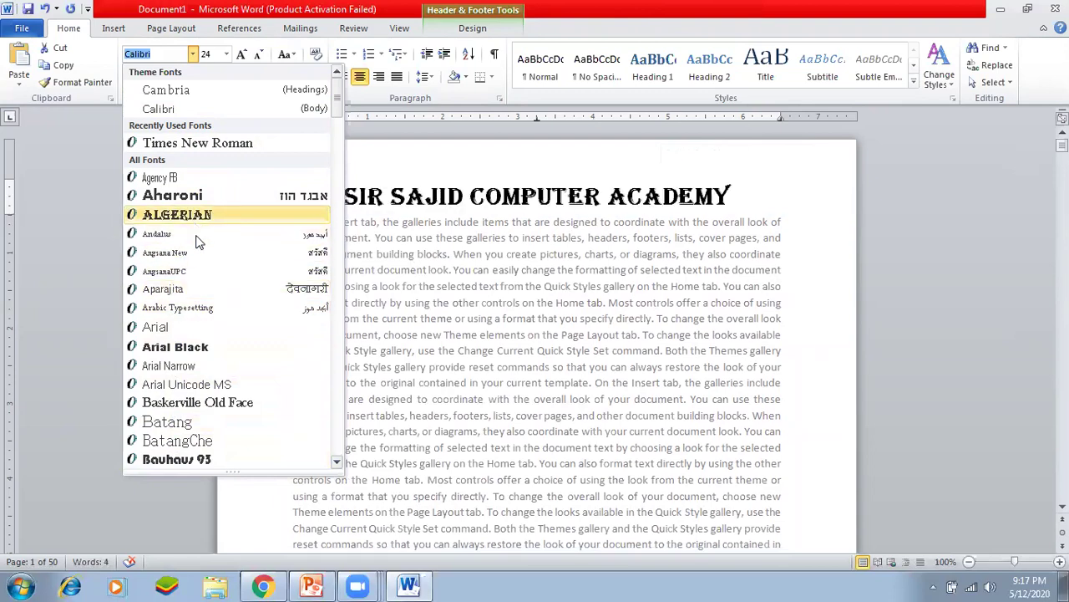
scroll(182, 384, "down", 3)
scroll(184, 393, "down", 3)
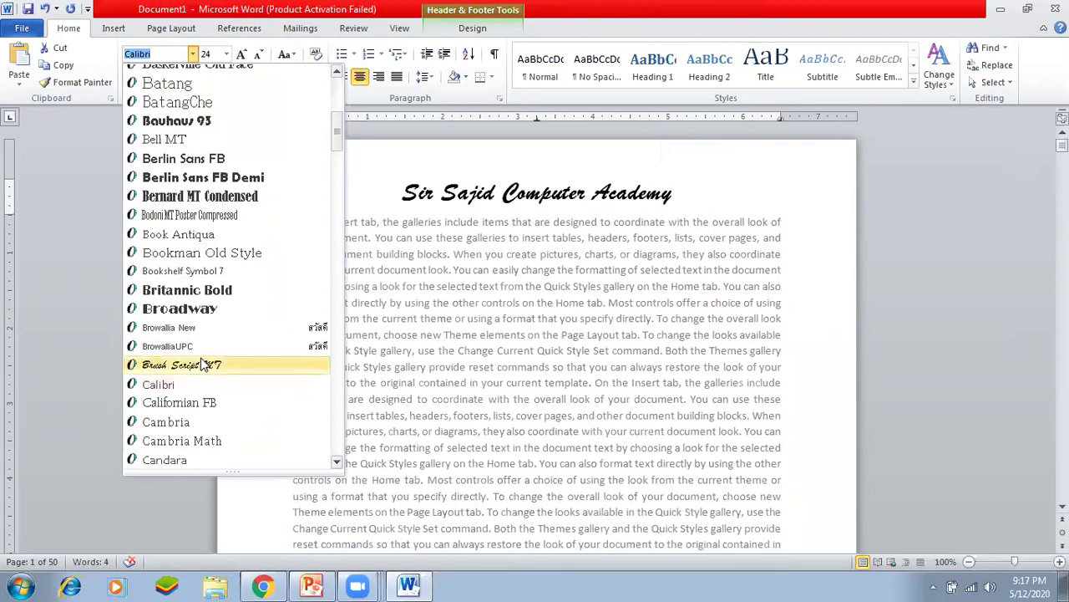
scroll(200, 364, "down", 8)
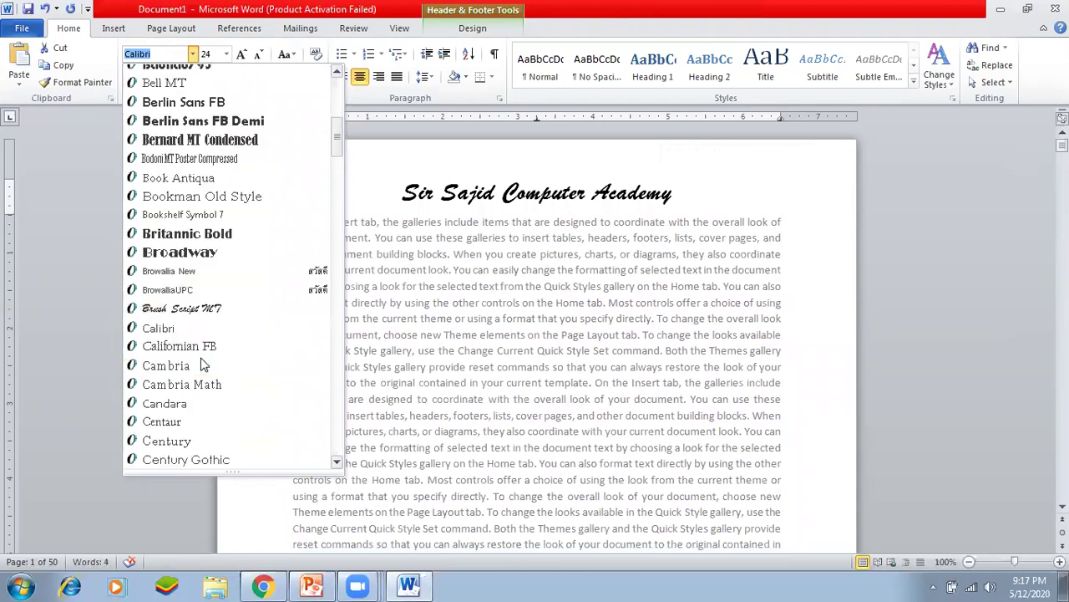
scroll(201, 365, "down", 9)
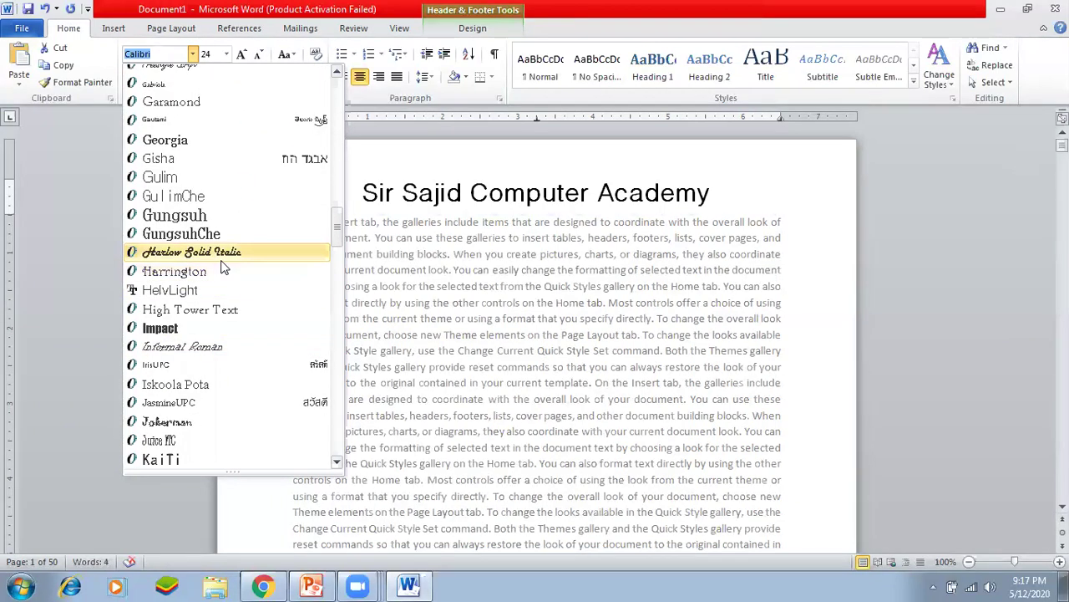
scroll(221, 267, "down", 6)
scroll(221, 266, "up", 5)
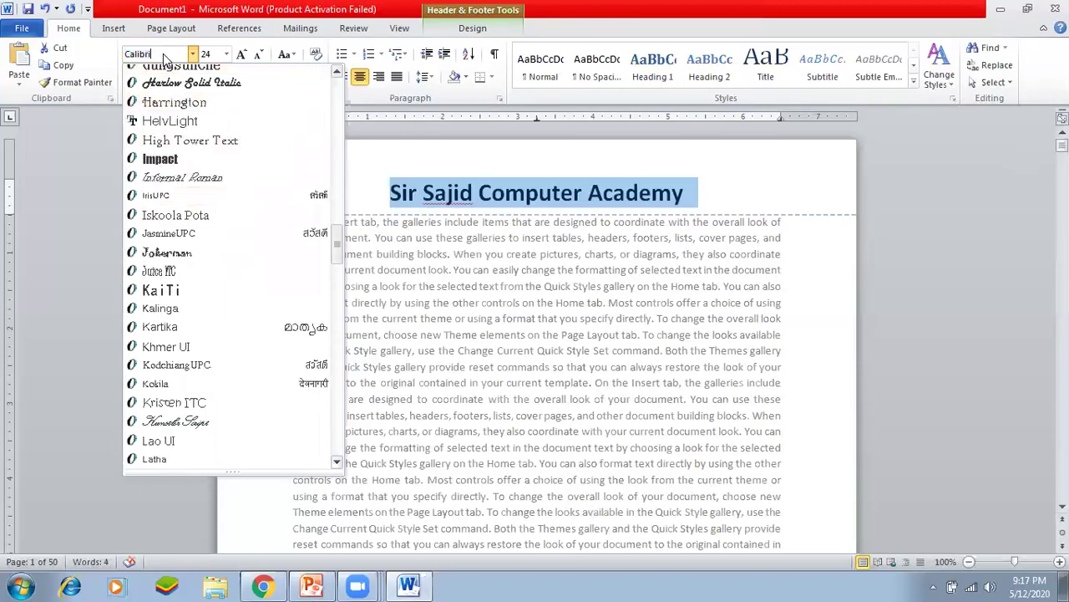
type("Times New Rom")
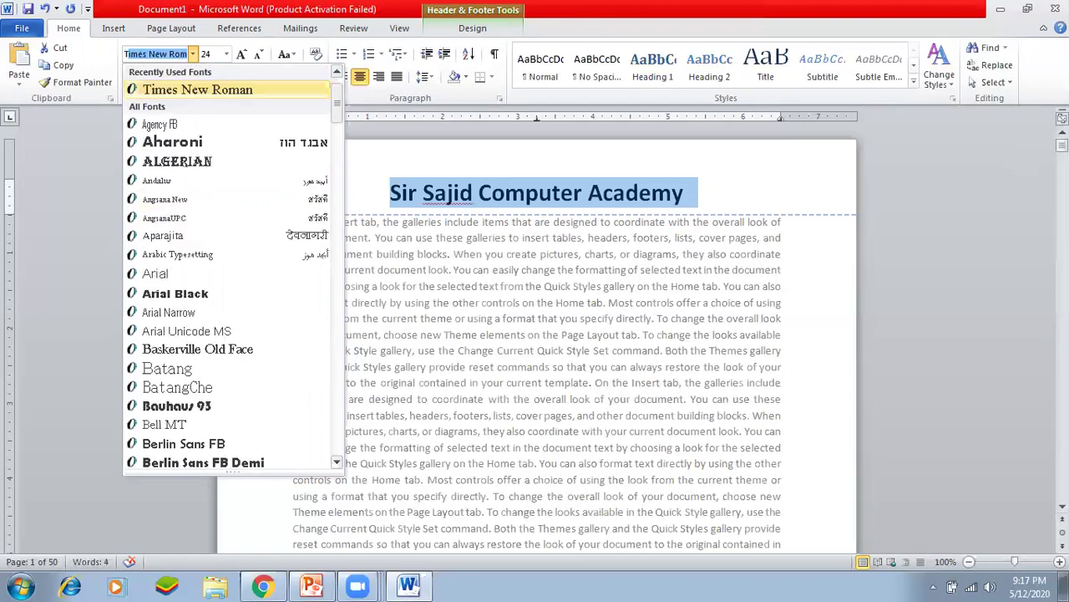
key("Return")
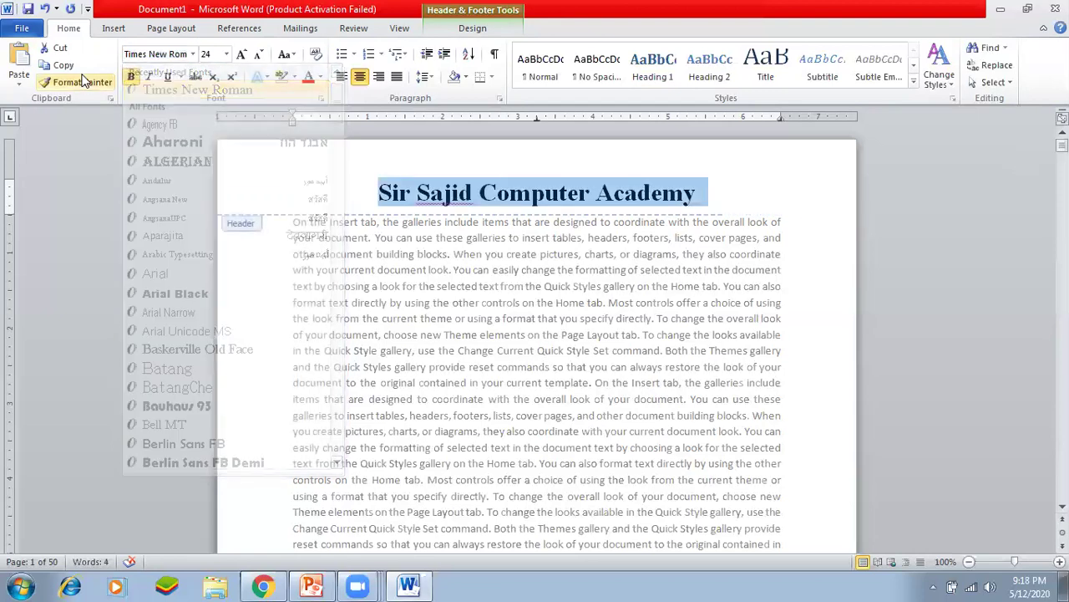
Colour the whole header text red and view it on the first page.
left_click(472, 193)
left_click_drag(366, 194, 706, 196)
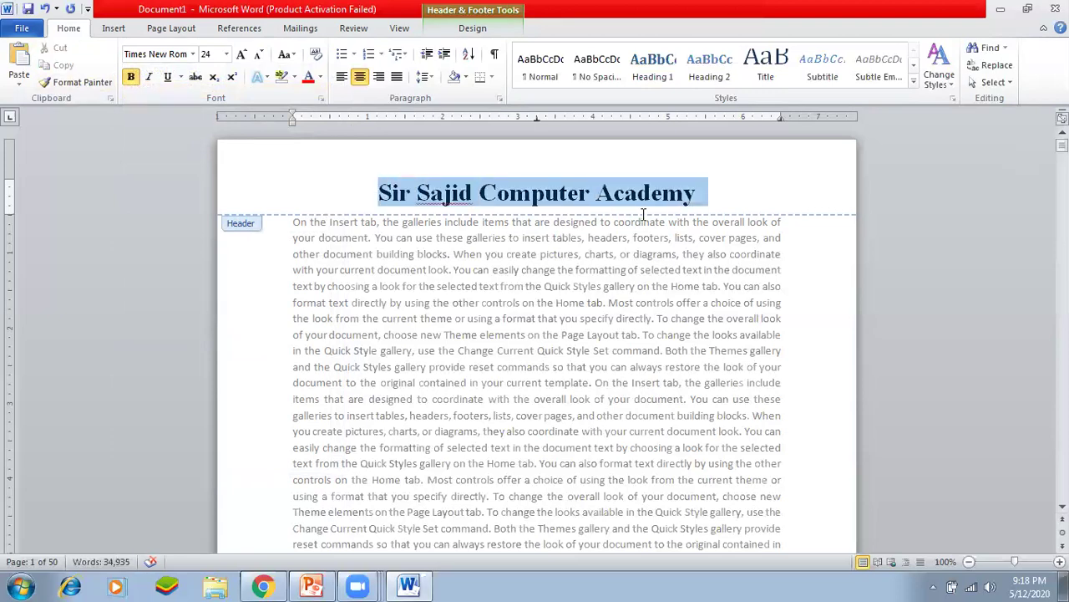
left_click(308, 76)
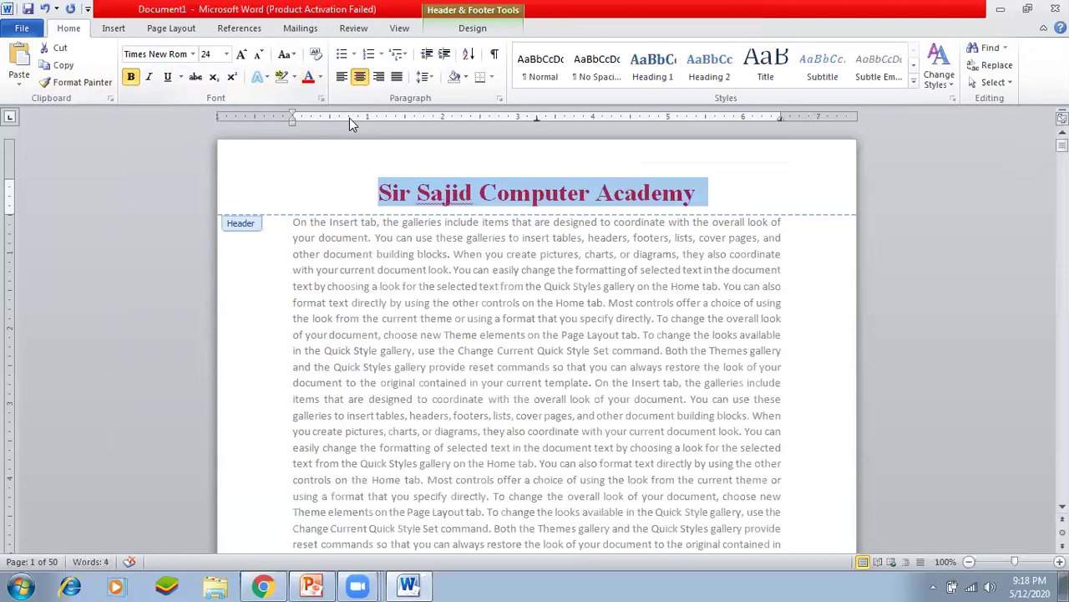
scroll(421, 194, "down", 5)
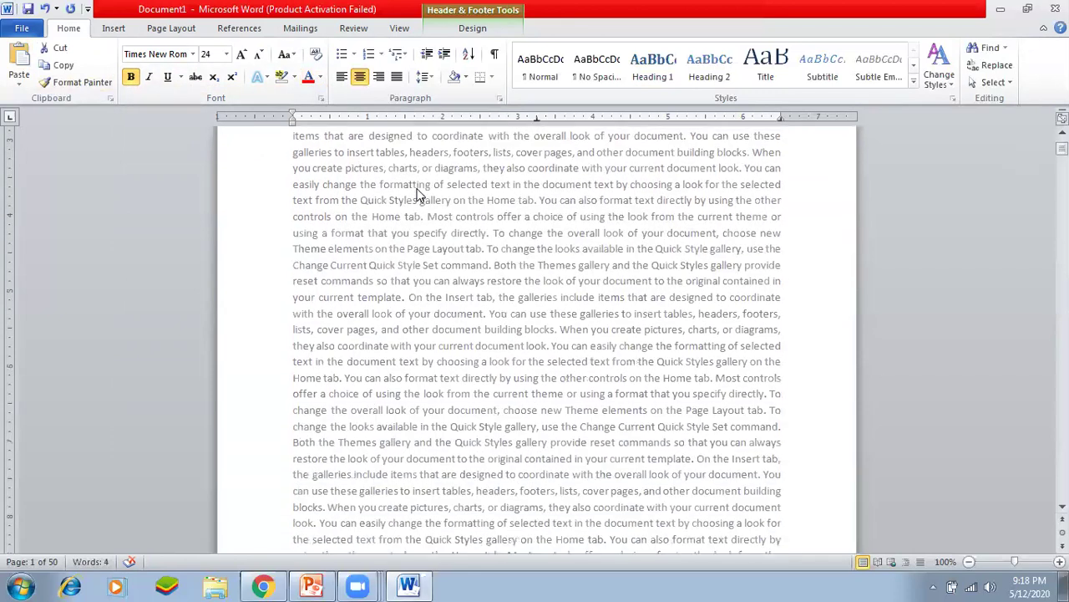
scroll(420, 194, "up", 5)
left_click(440, 194)
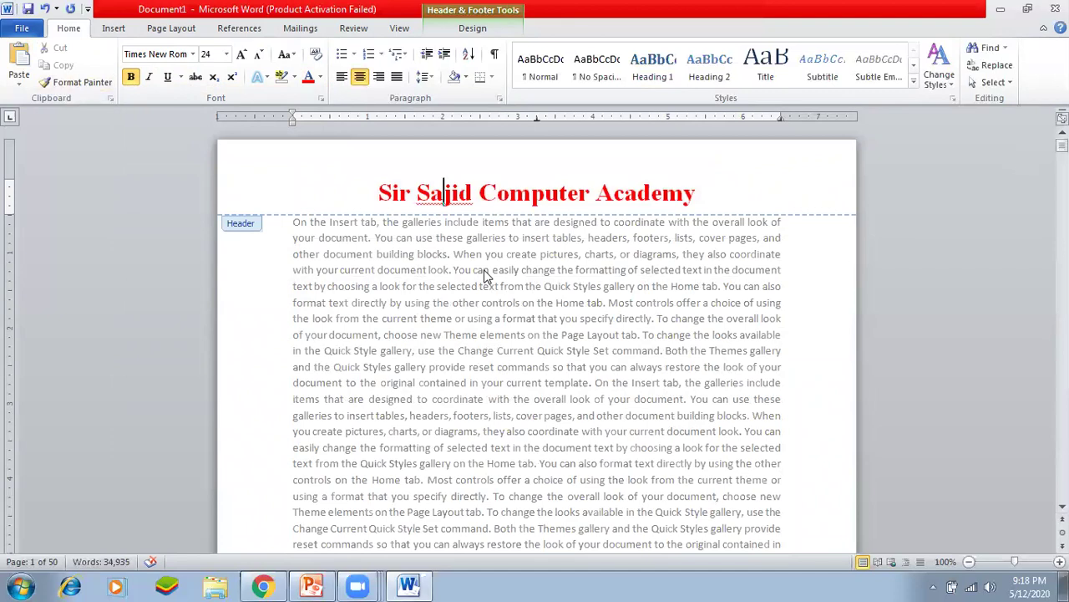
Move the cursor between the first page's header and footer, and check the header on page 2.
key("Down")
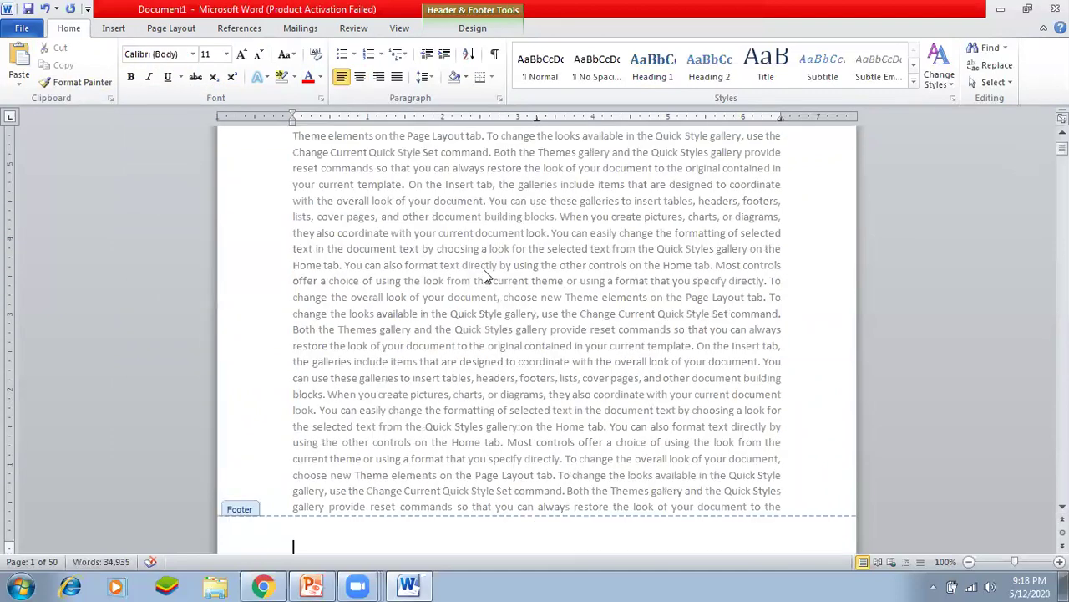
key("Down")
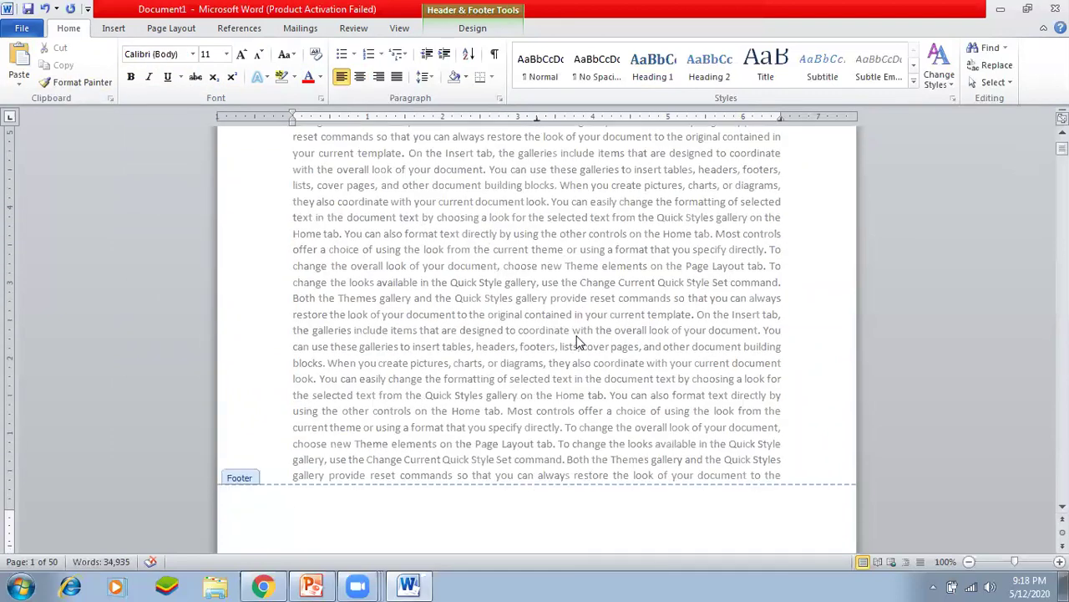
scroll(597, 368, "up", 2)
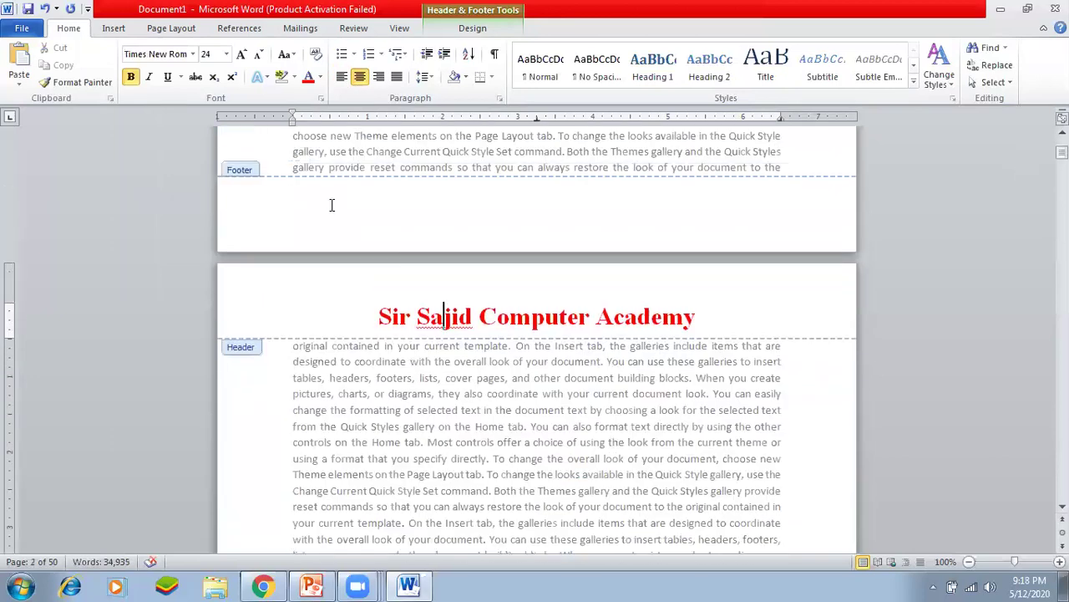
left_click(421, 201)
key("Down")
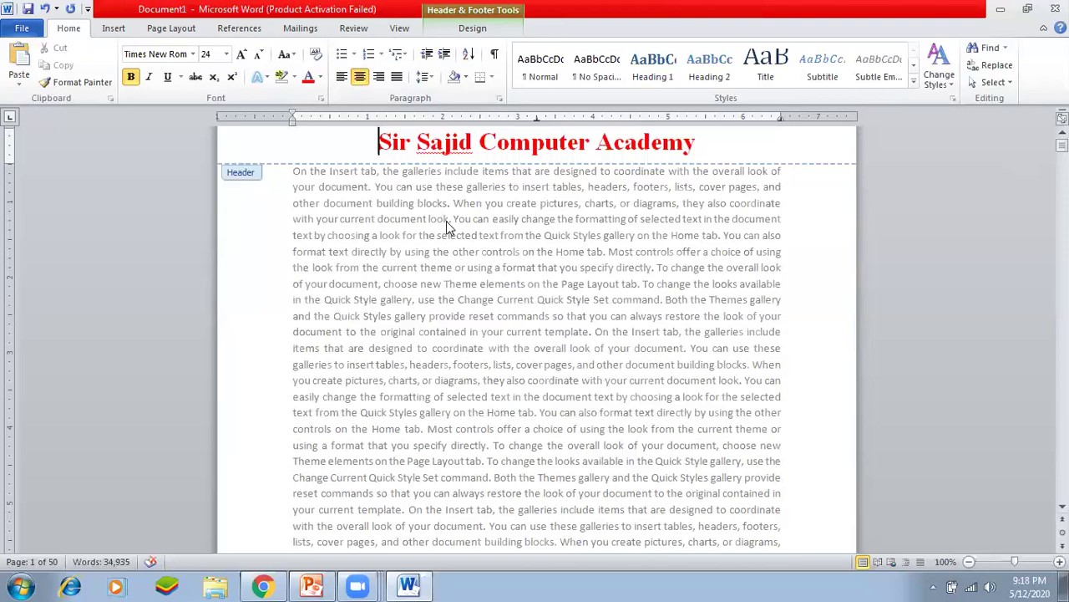
scroll(392, 180, "up", 1)
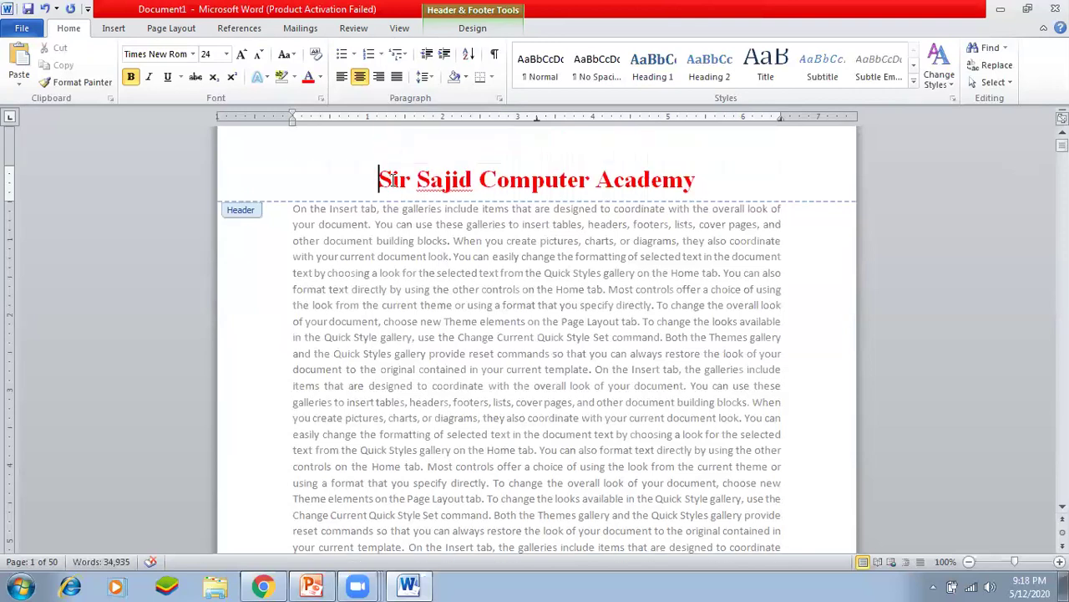
key("Up")
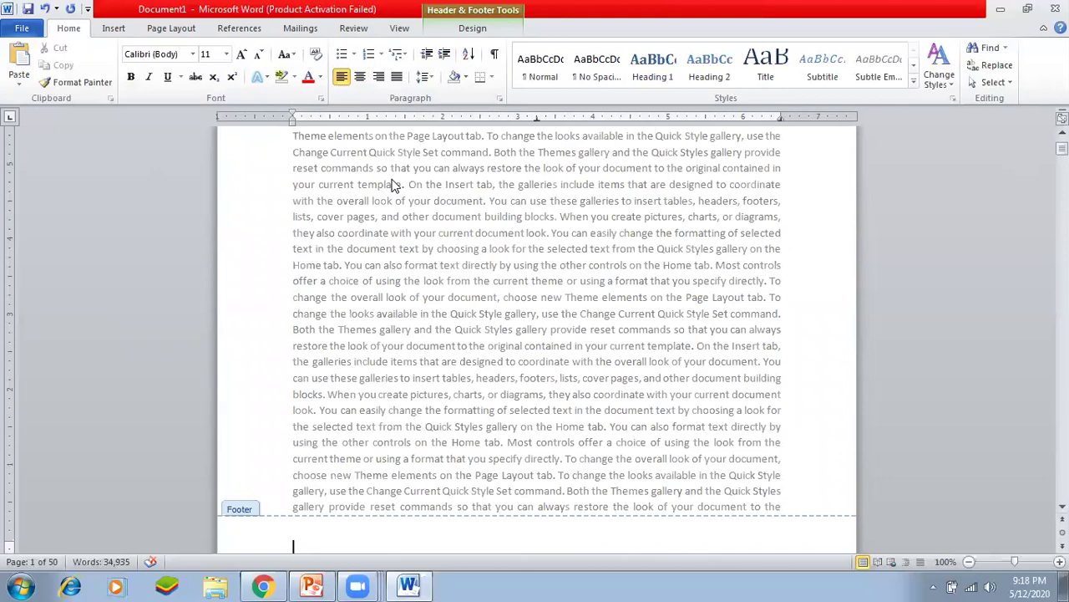
key("Down")
key("Up")
type("DE")
key("BackSpace")
key("BackSpace")
left_click(1063, 506)
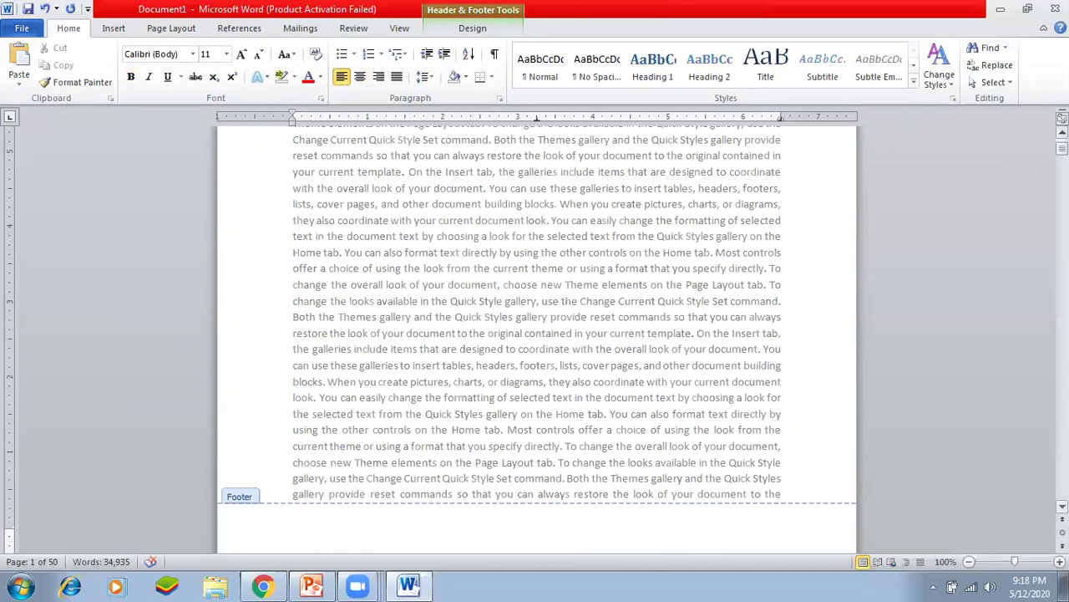
Insert a Plain Number 3 page number at the bottom of the page in the footer.
left_click(1063, 506)
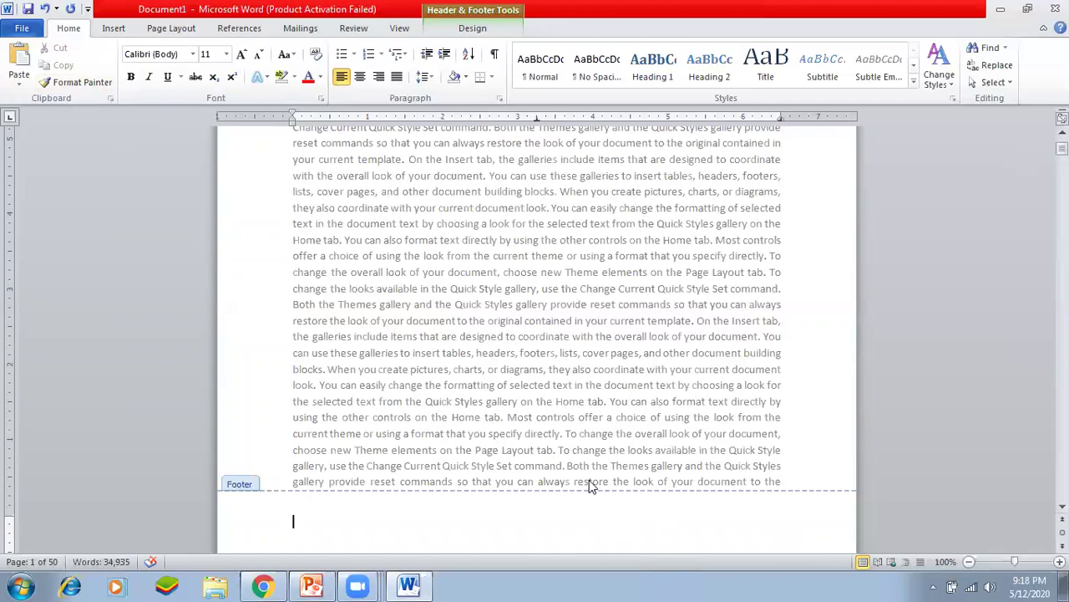
left_click(114, 28)
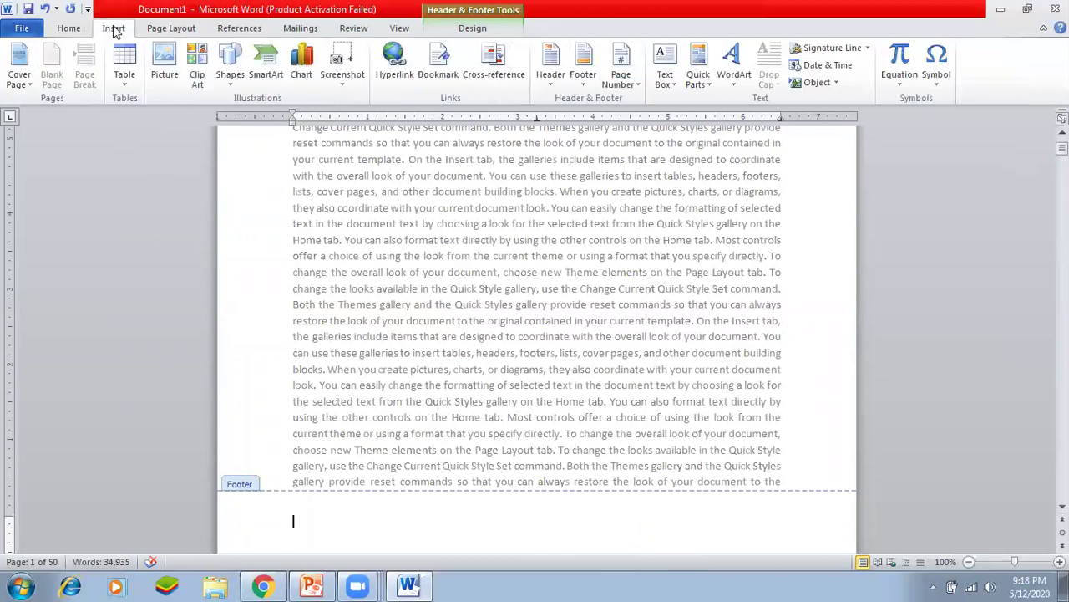
left_click(635, 87)
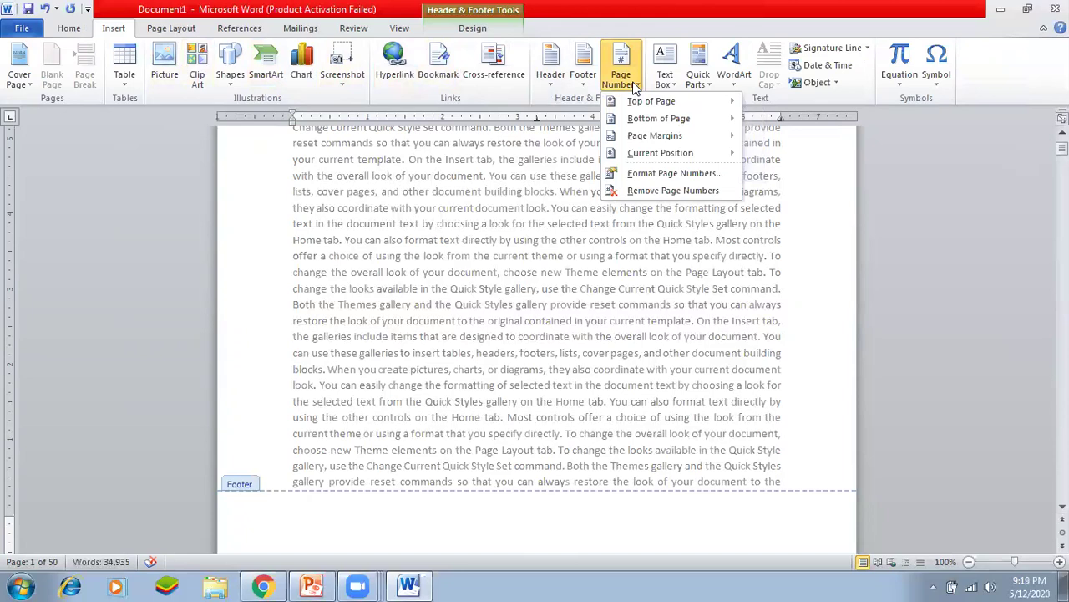
mouse_move(643, 104)
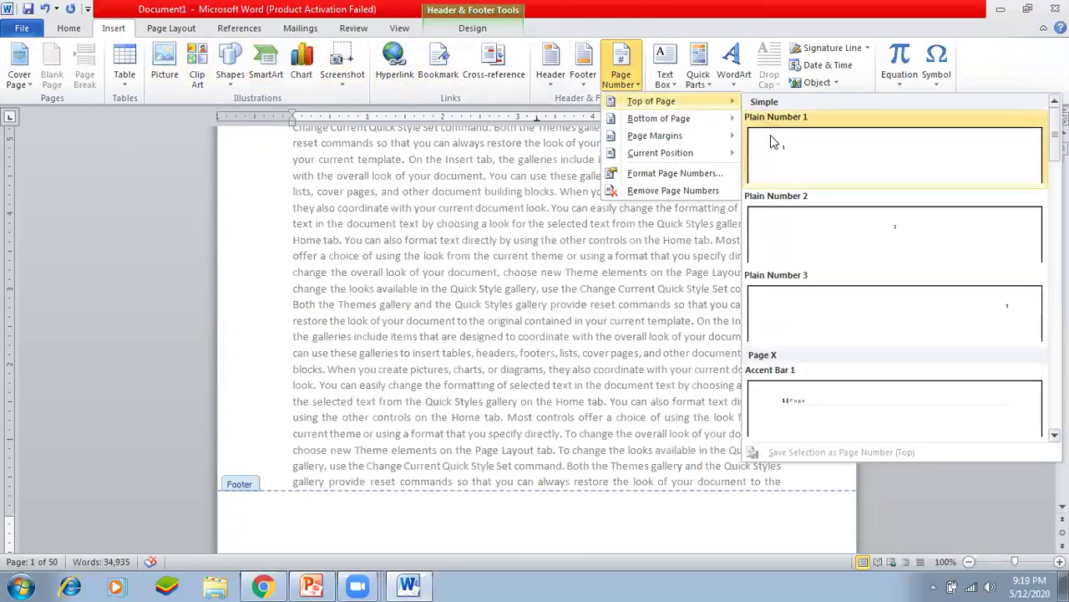
mouse_move(690, 127)
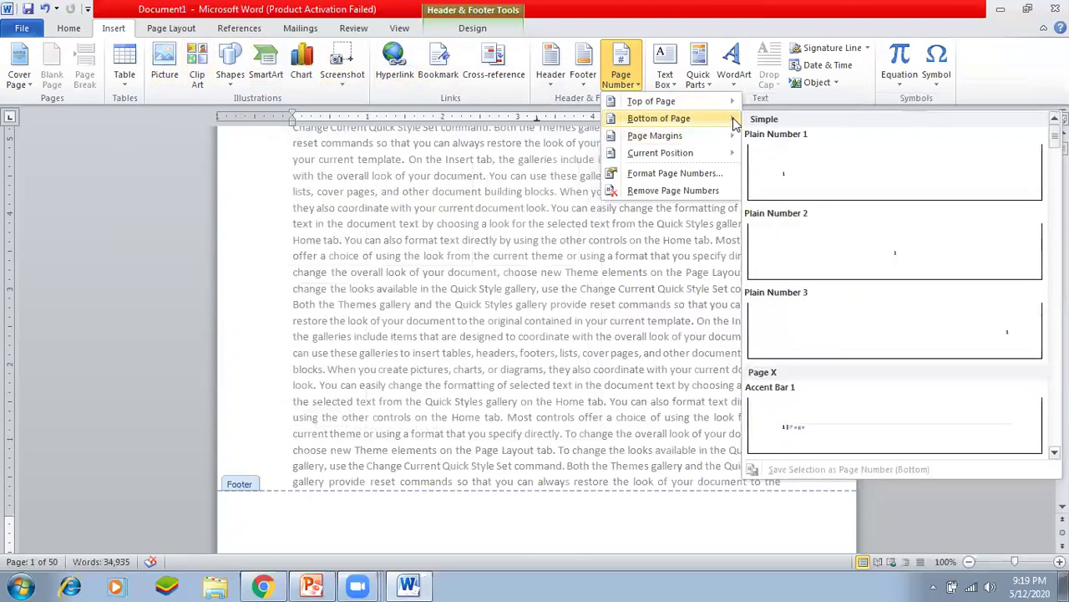
left_click(973, 332)
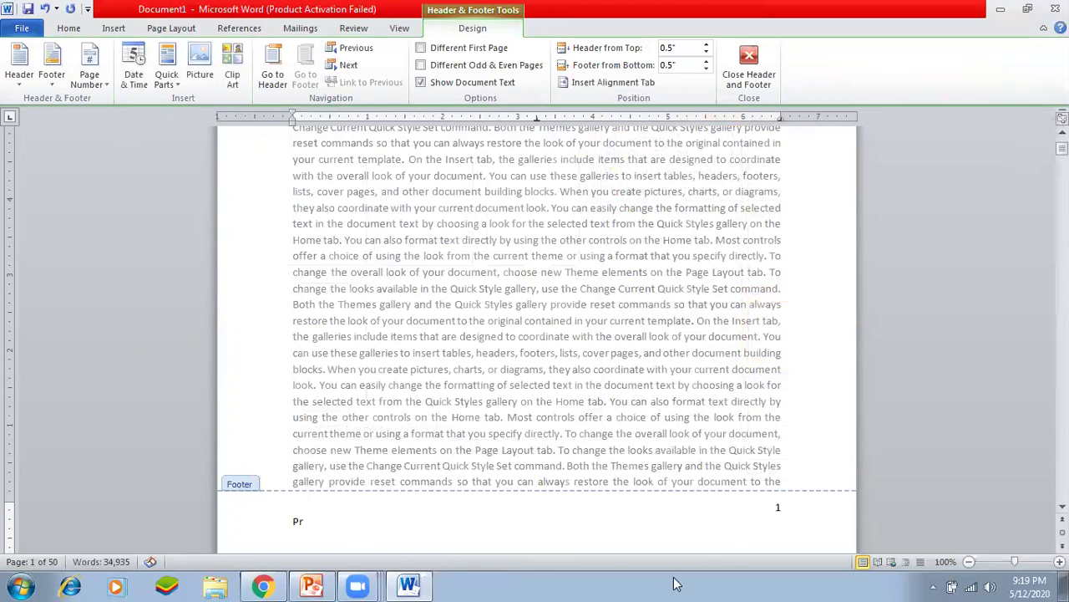
Write "Present By:" followed by the presenter's full name in the footer and make that line bold and italic.
type("Present By: Sir Sajid")
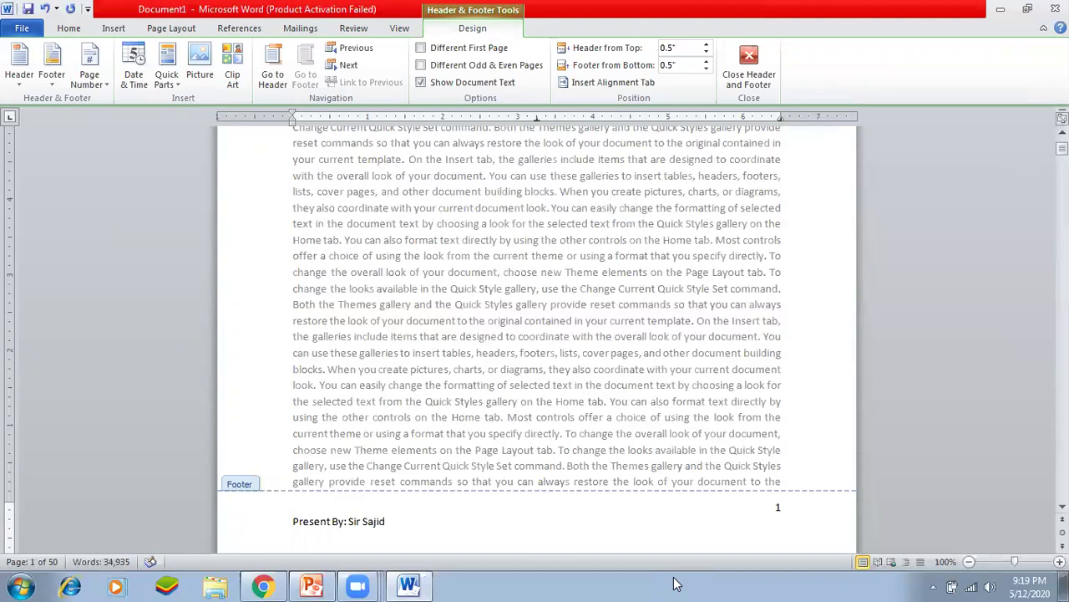
key("BackSpace")
type("Muhammad Sajid")
key("ctrl+a")
key("ctrl+b")
key("ctrl+i")
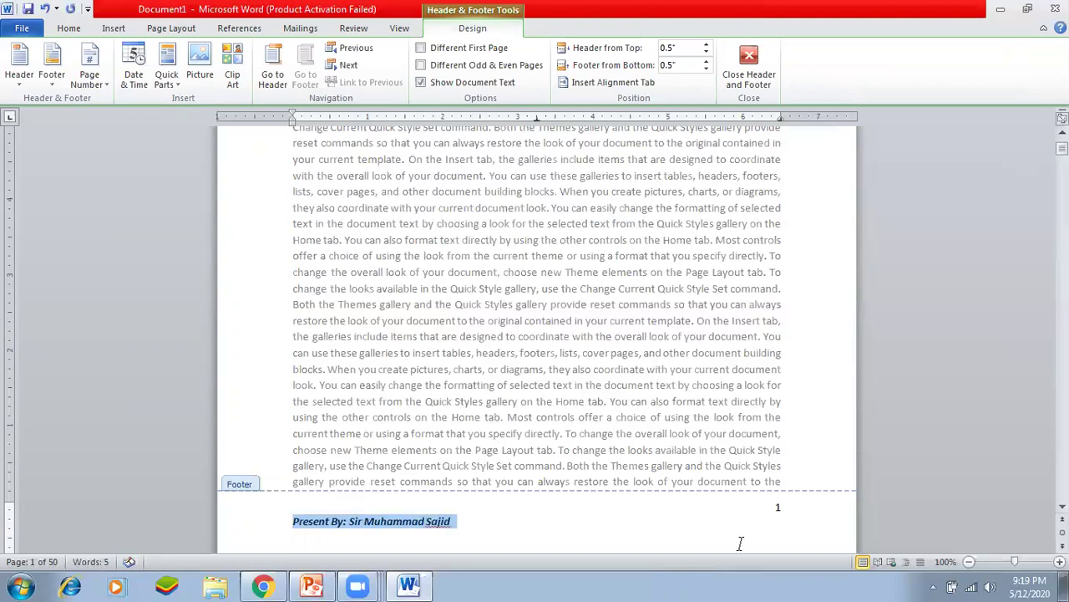
Deselect the footer text and check the footer and header across the first two pages.
scroll(749, 552, "down", 2)
scroll(749, 551, "up", 4)
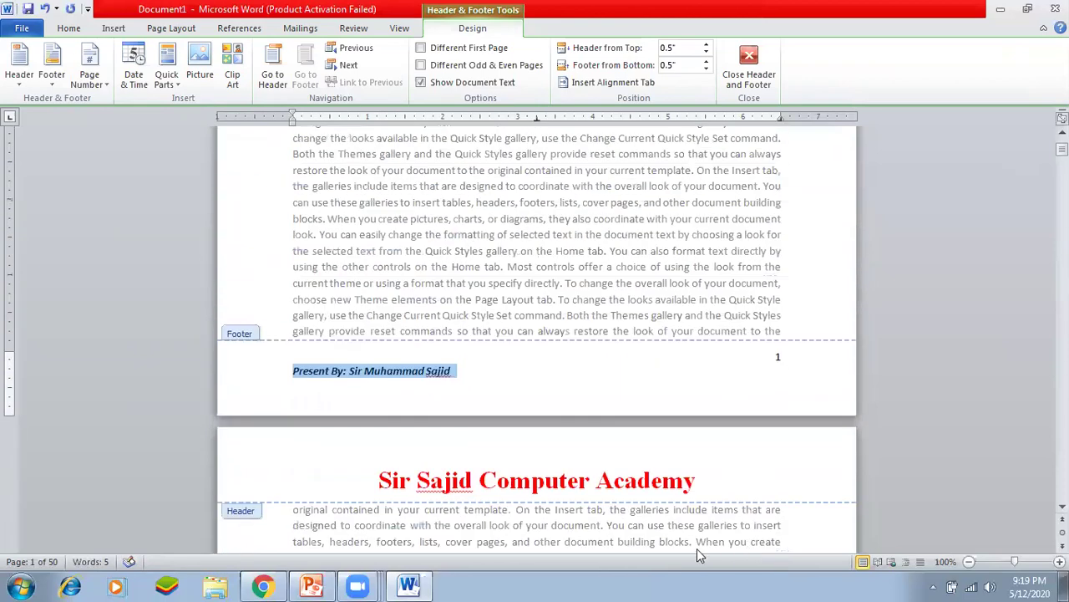
left_click(513, 371)
scroll(515, 382, "down", 3)
scroll(514, 383, "down", 12)
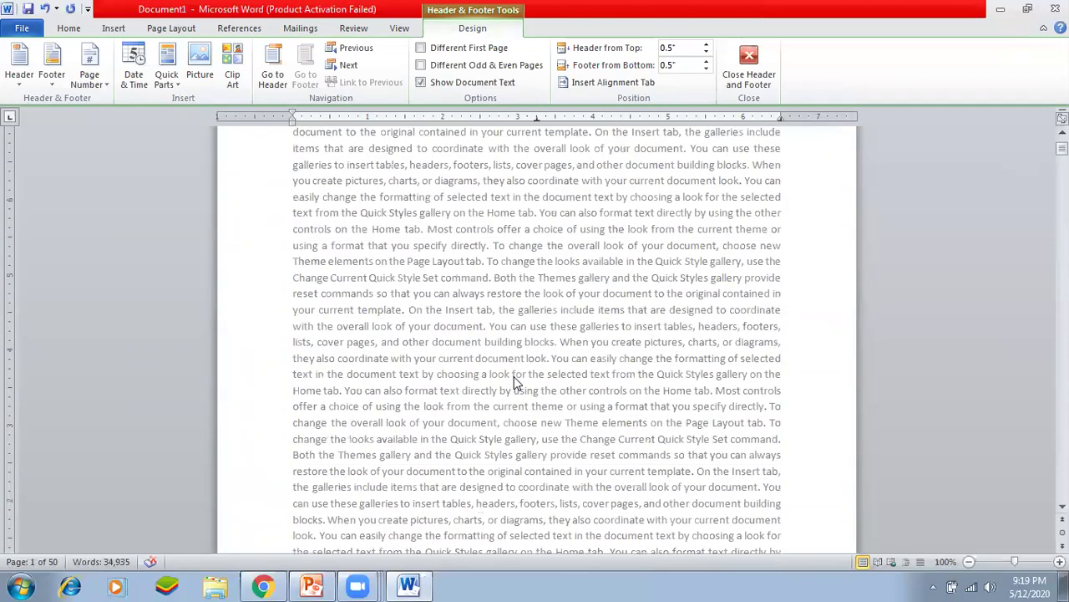
scroll(514, 383, "up", 4)
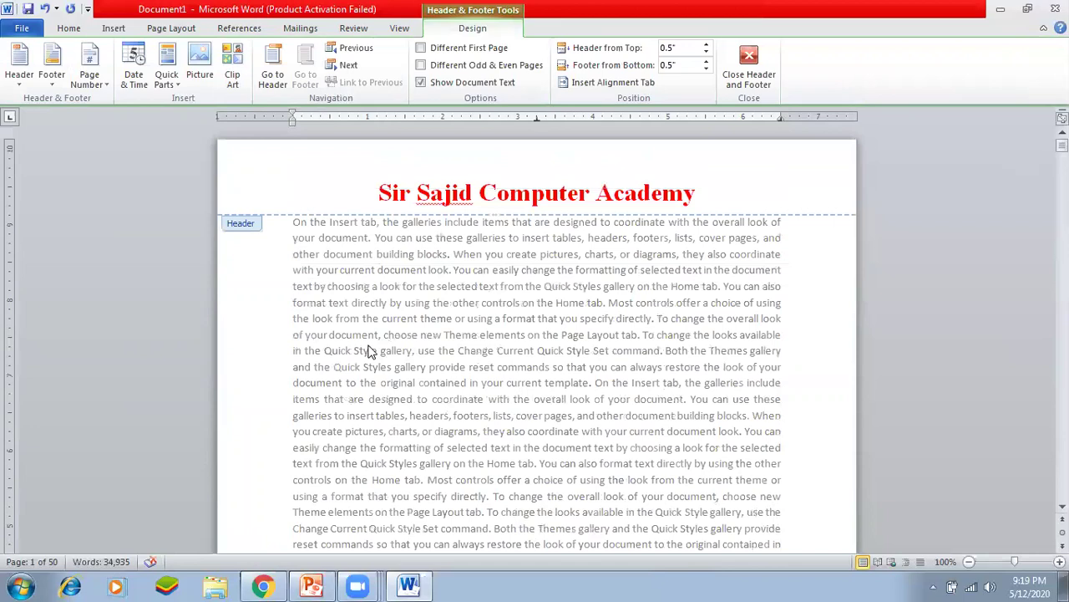
Return to the body text and zoom out to 50% to view three pages side by side.
double_click(418, 286)
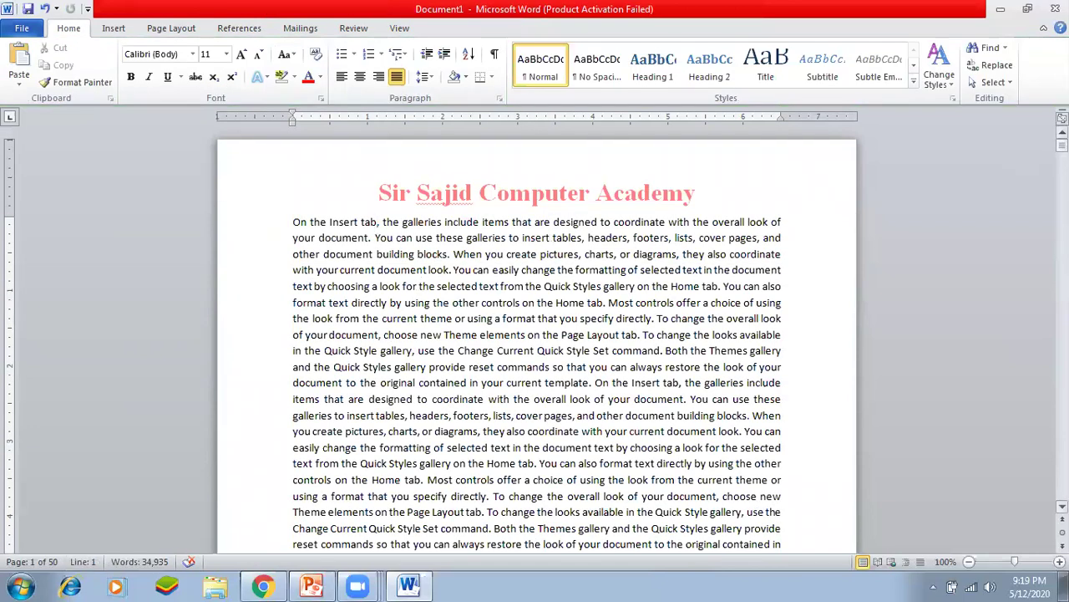
left_click_drag(1062, 145, 1062, 146)
mouse_move(1062, 146)
left_mouse_down()
mouse_move(1062, 211)
mouse_move(1062, 146)
left_mouse_up()
left_click(968, 562)
left_click(968, 561)
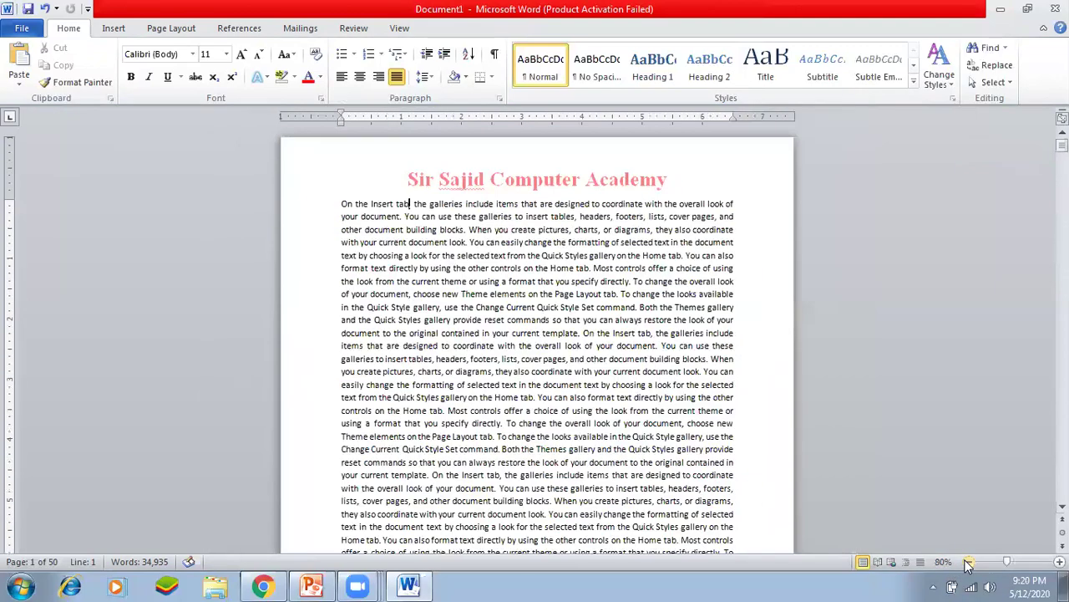
left_click(968, 562)
left_click(968, 562)
left_click(968, 562)
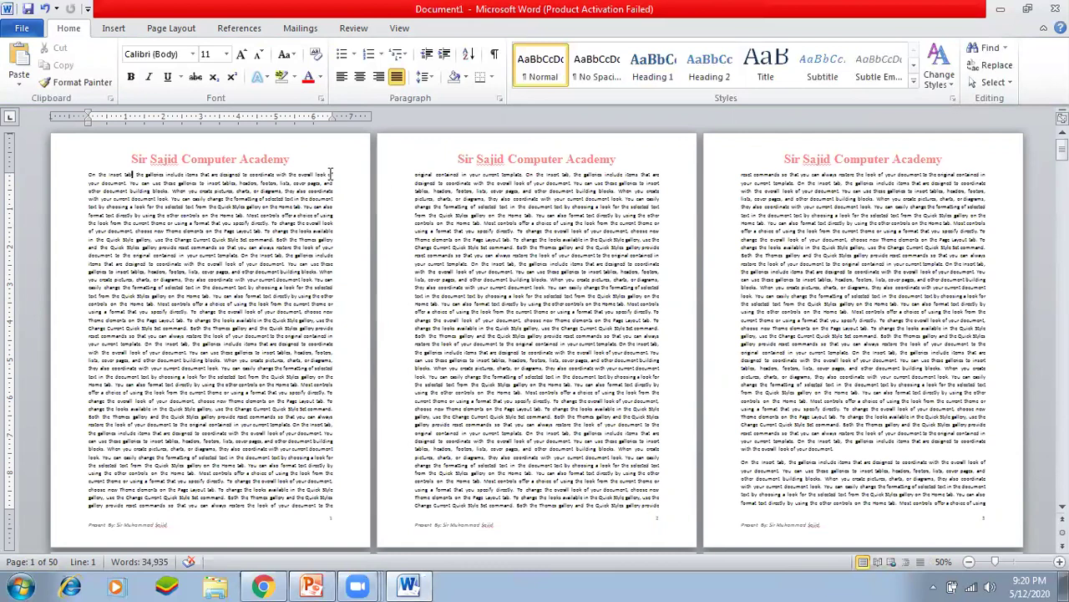
Reopen the header for editing, insert a red WordArt in it and move it to the middle of the page body.
double_click(251, 165)
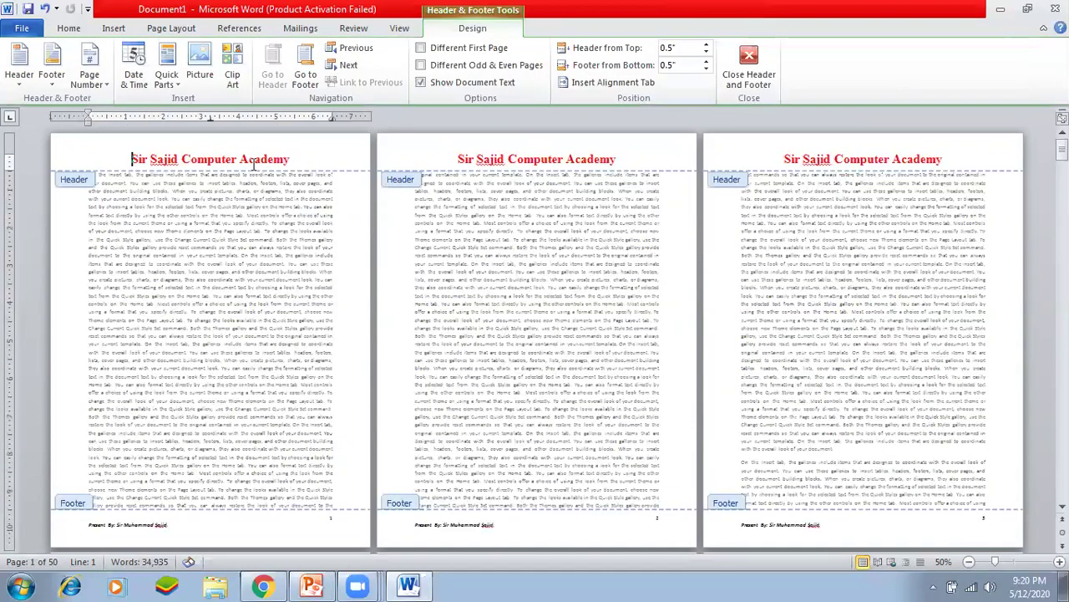
left_click(109, 30)
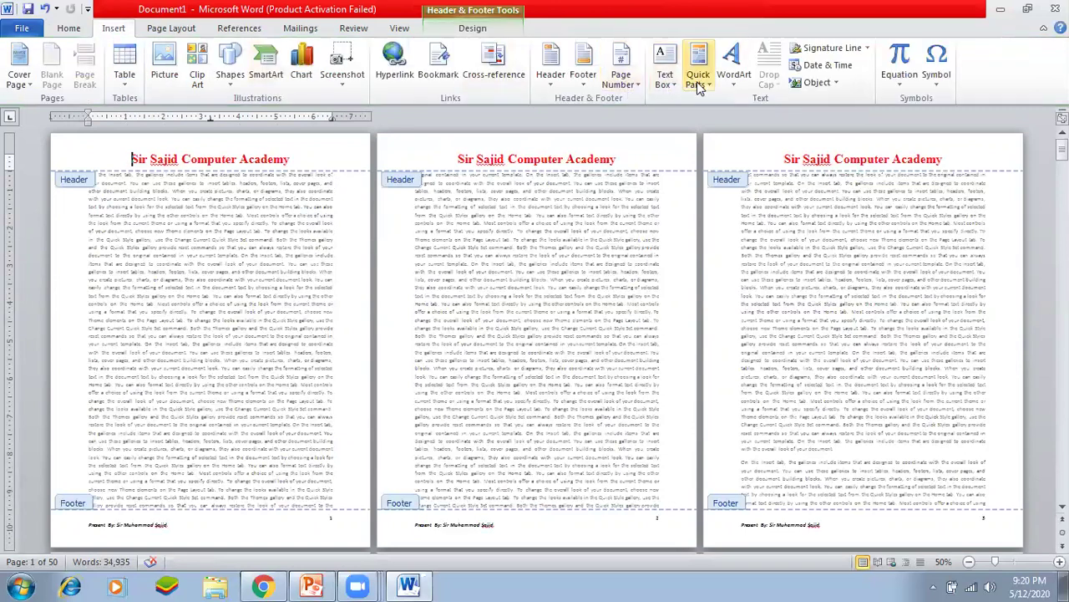
left_click(739, 87)
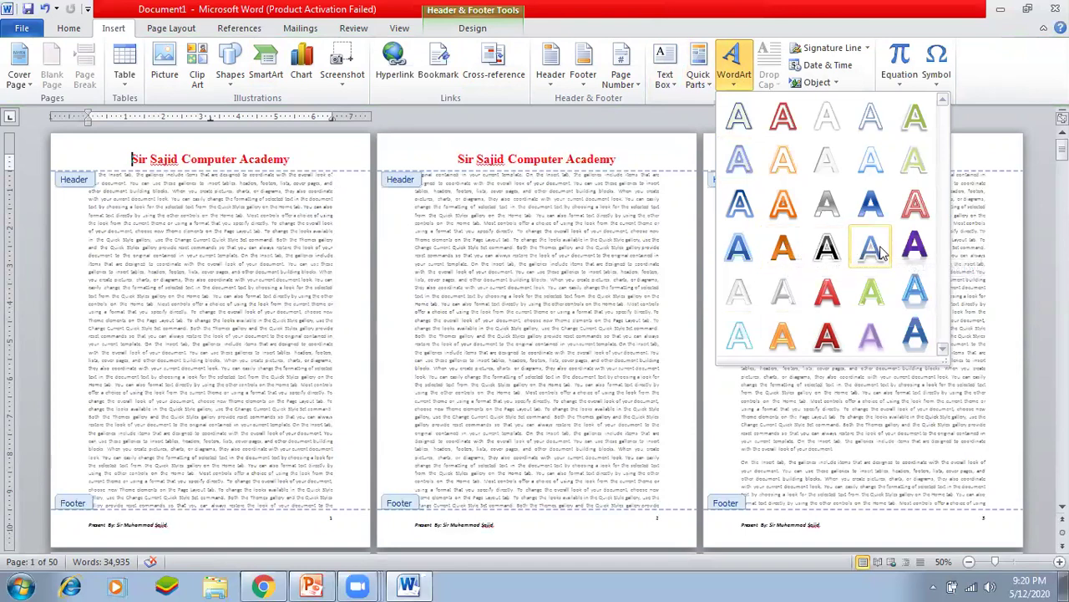
left_click(828, 336)
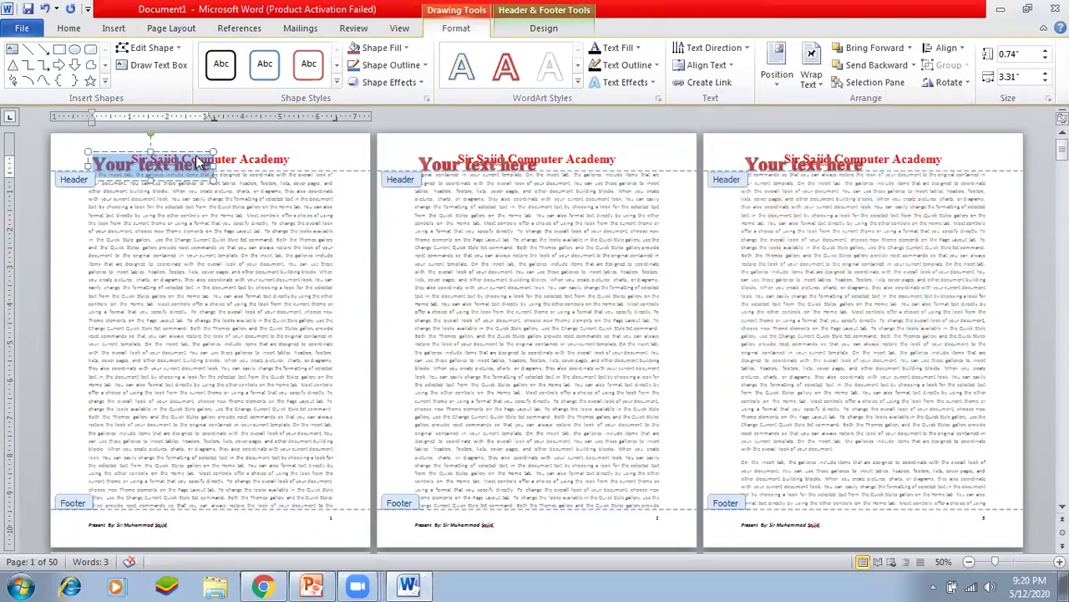
left_click_drag(198, 152, 267, 322)
Replace the WordArt's placeholder text with "Learn Well to Live Well" and centre it across the page.
key("BackSpace")
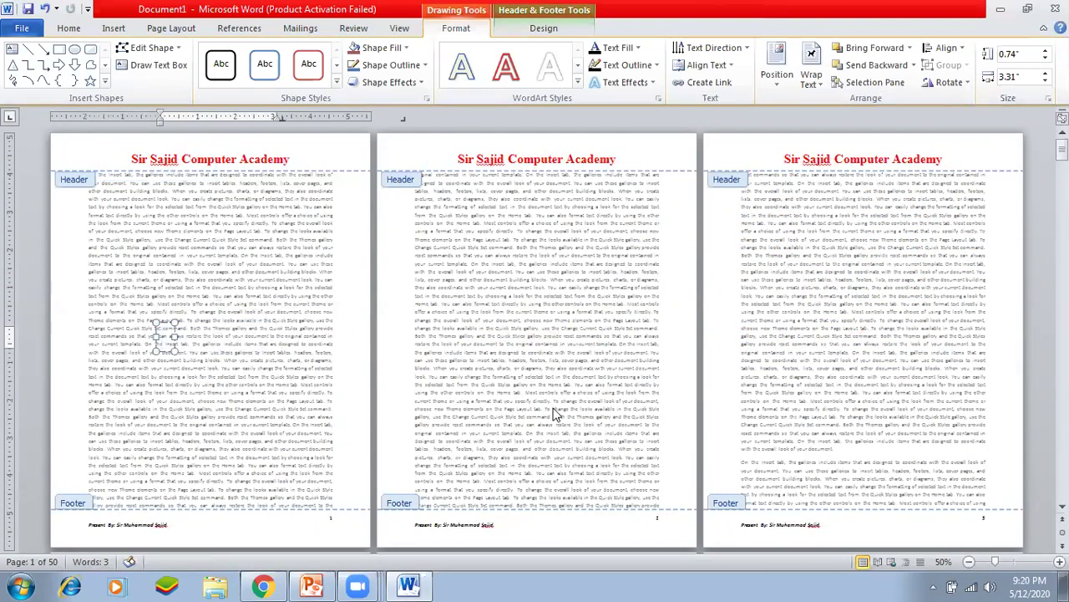
type("Learn")
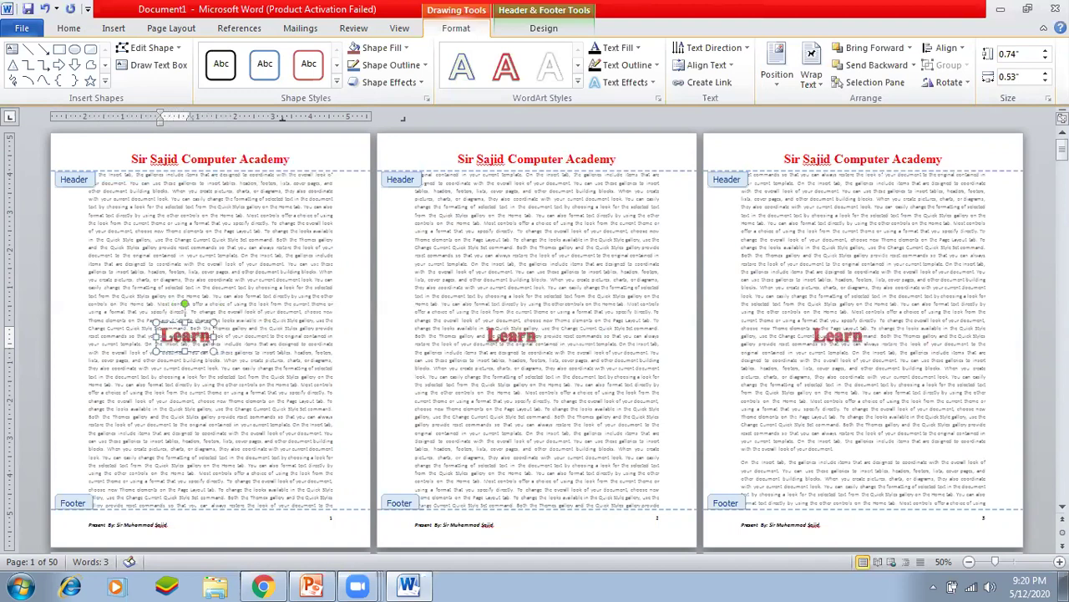
type(" We")
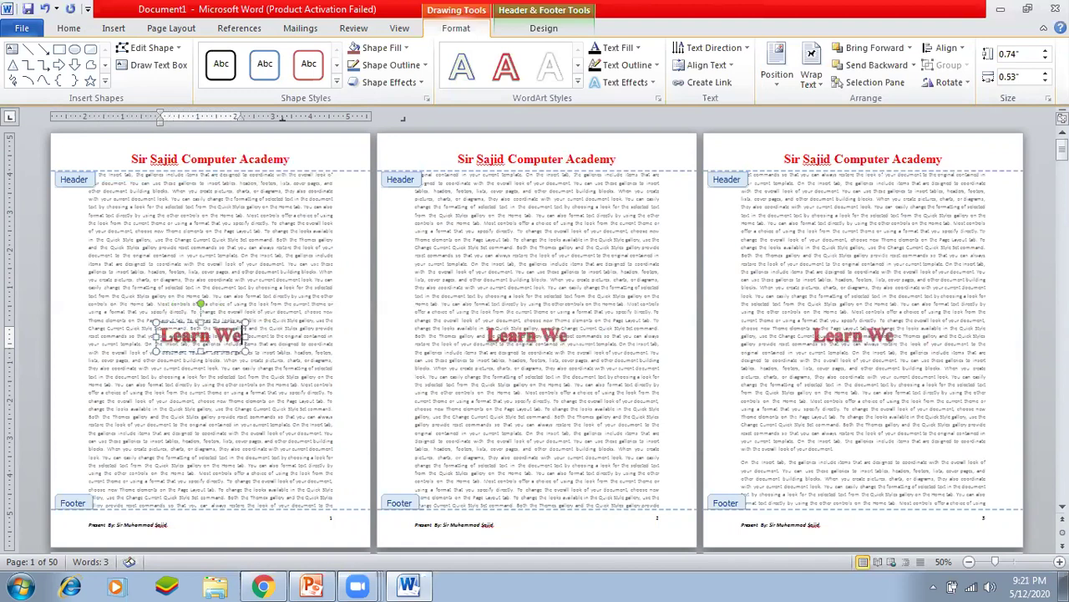
type("ll to")
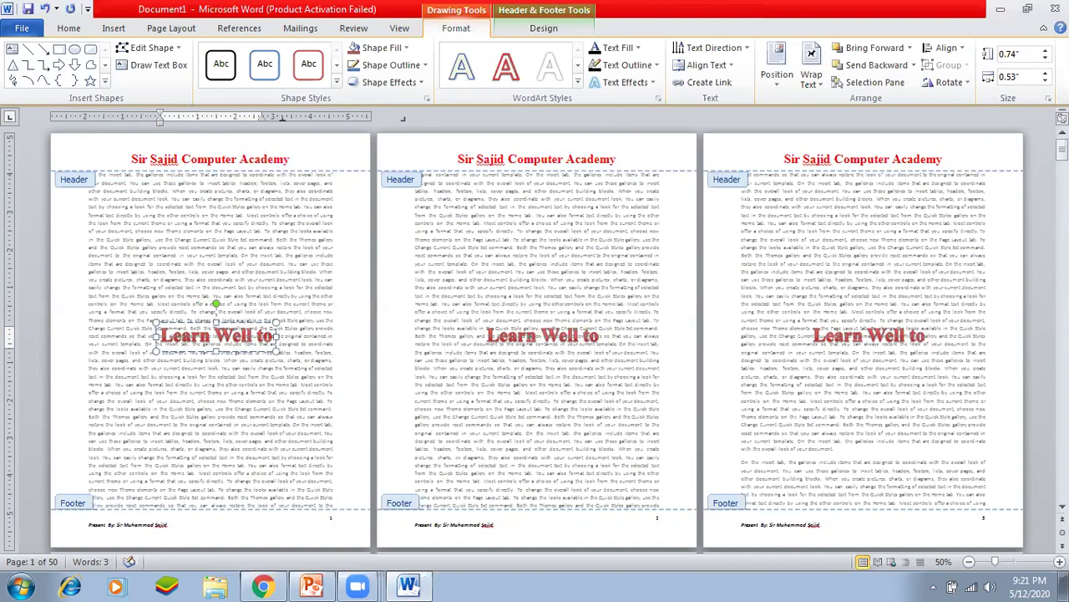
type(" Liv")
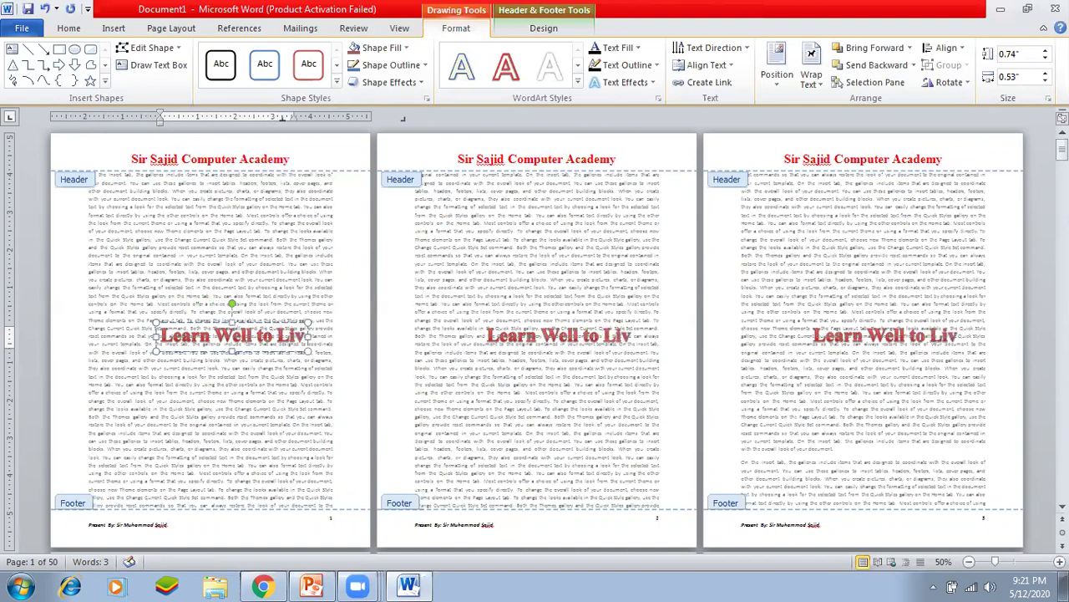
type("e We;;")
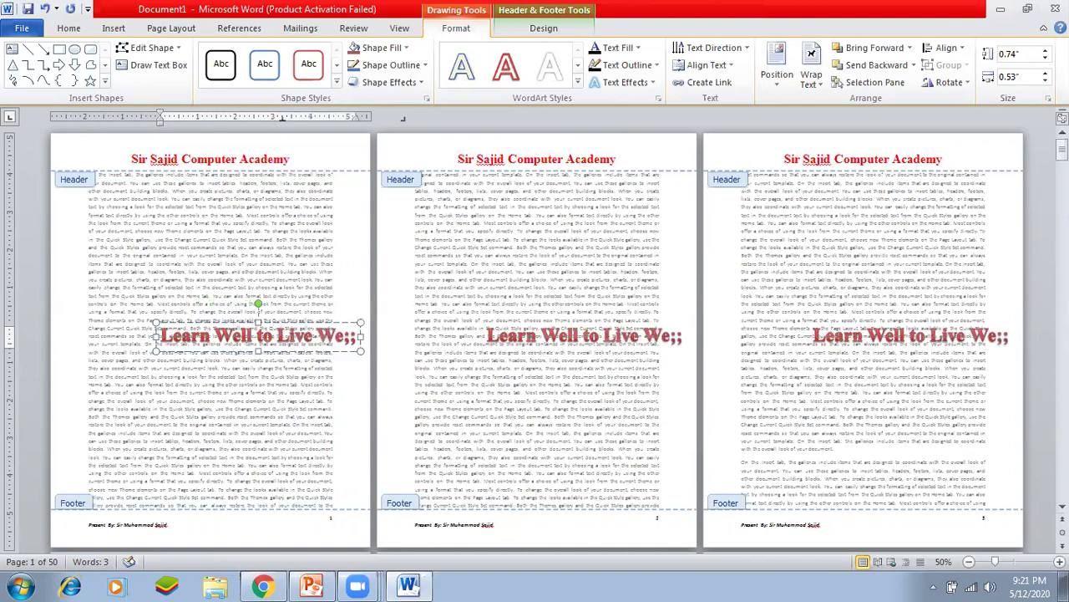
key("BackSpace")
key("BackSpace")
type("ll")
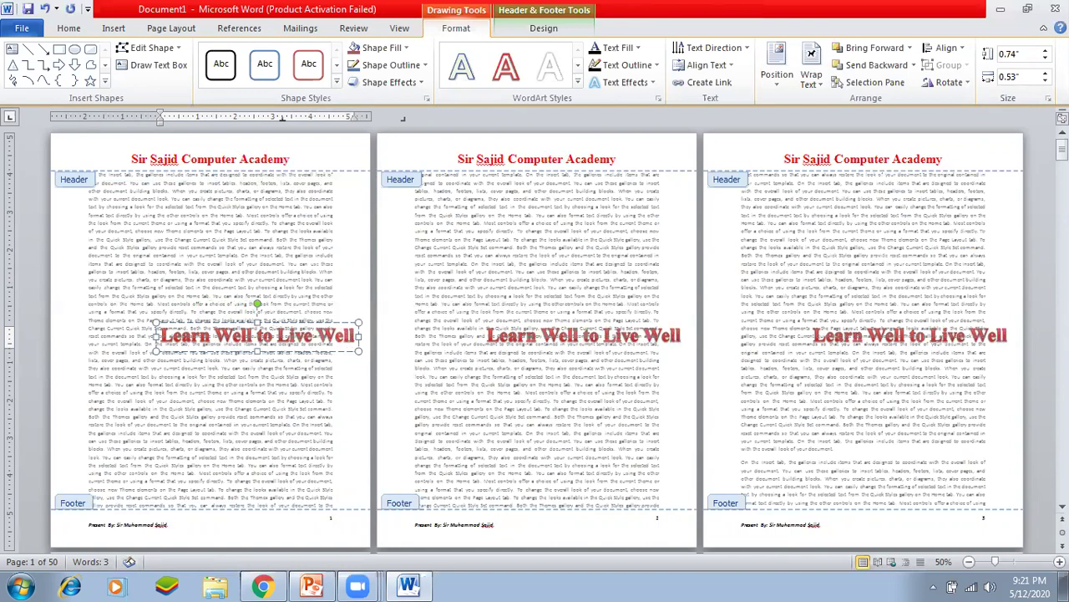
left_click(292, 326)
left_click_drag(297, 321, 256, 314)
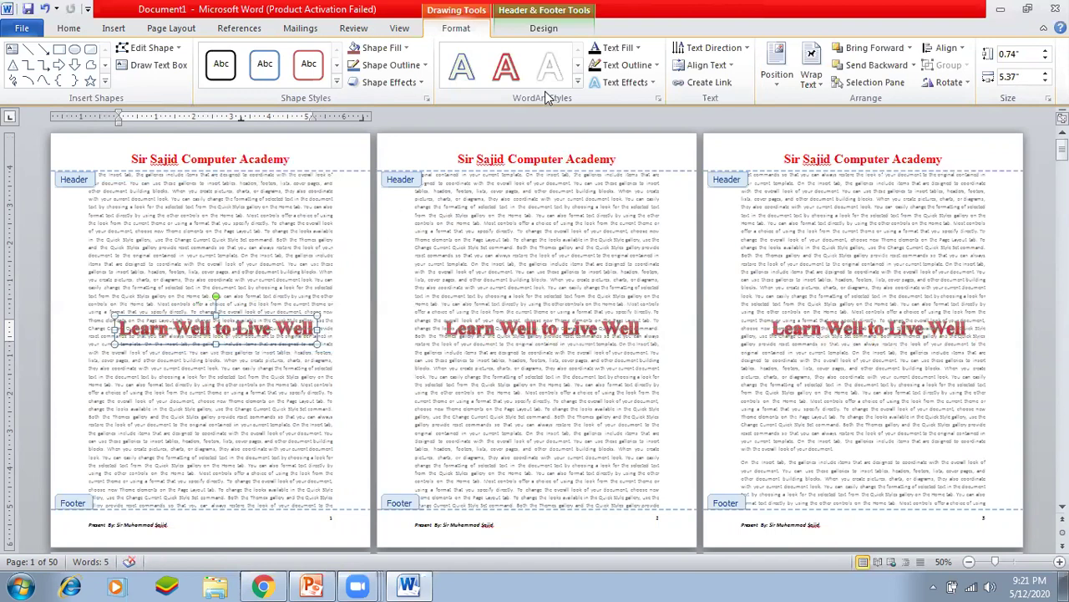
Try a near-black text fill with no outline on the WordArt.
left_click(637, 48)
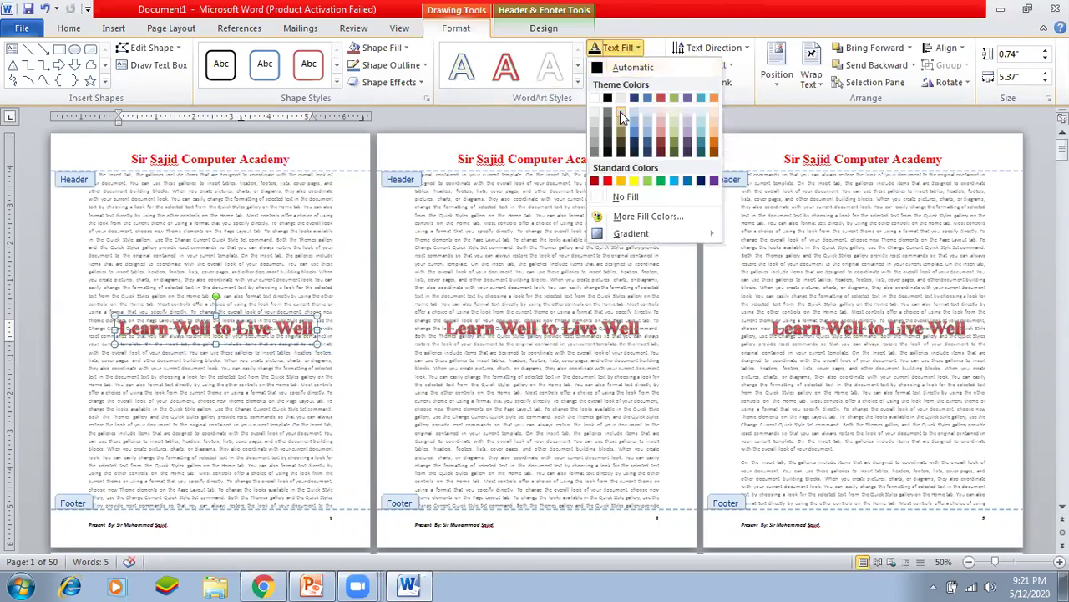
left_click(606, 153)
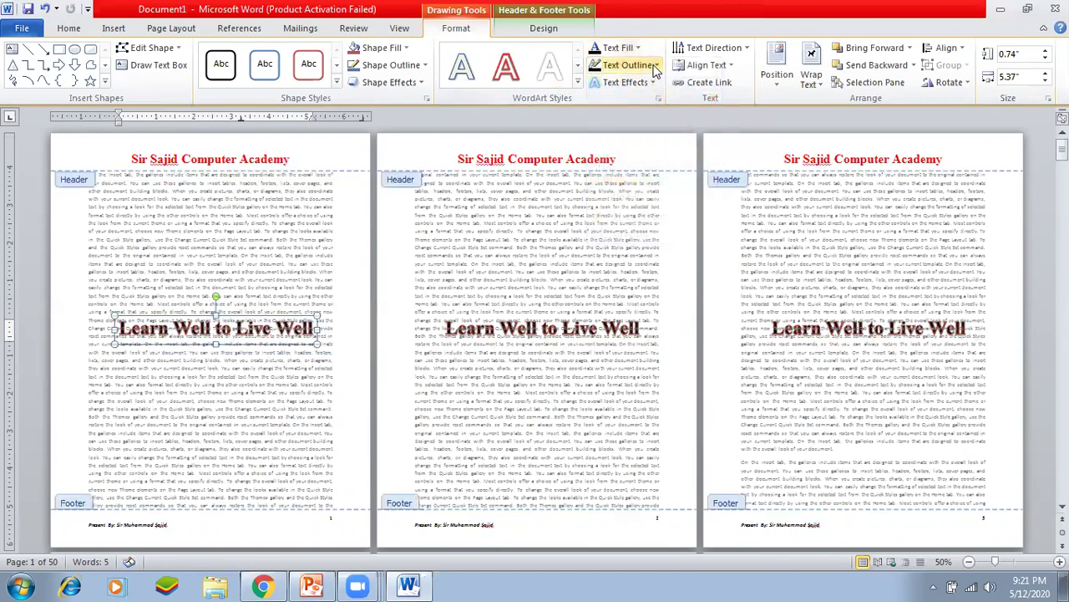
left_click(656, 66)
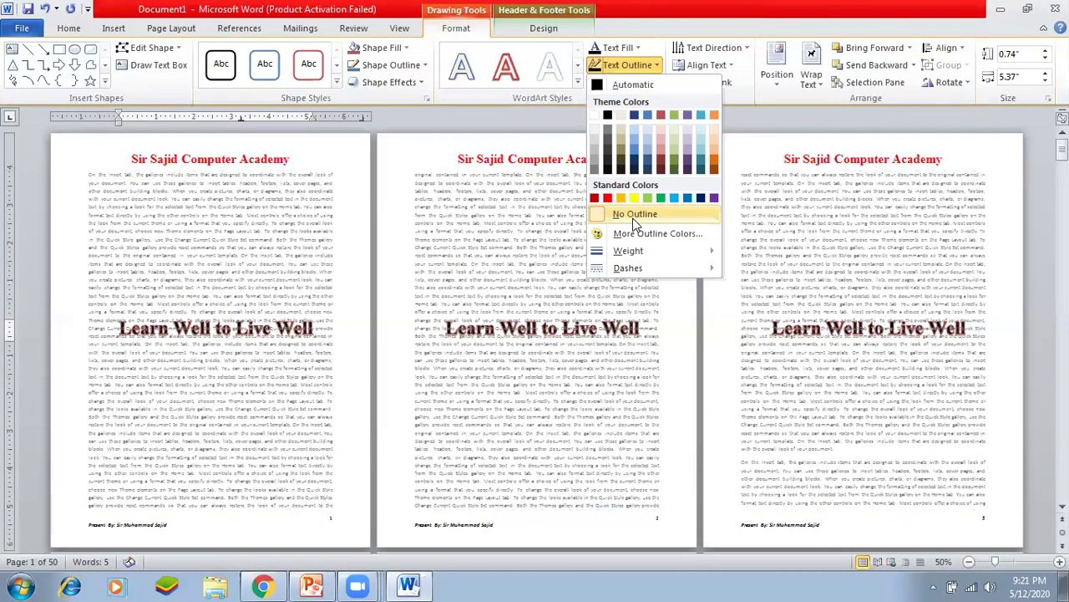
left_click(635, 219)
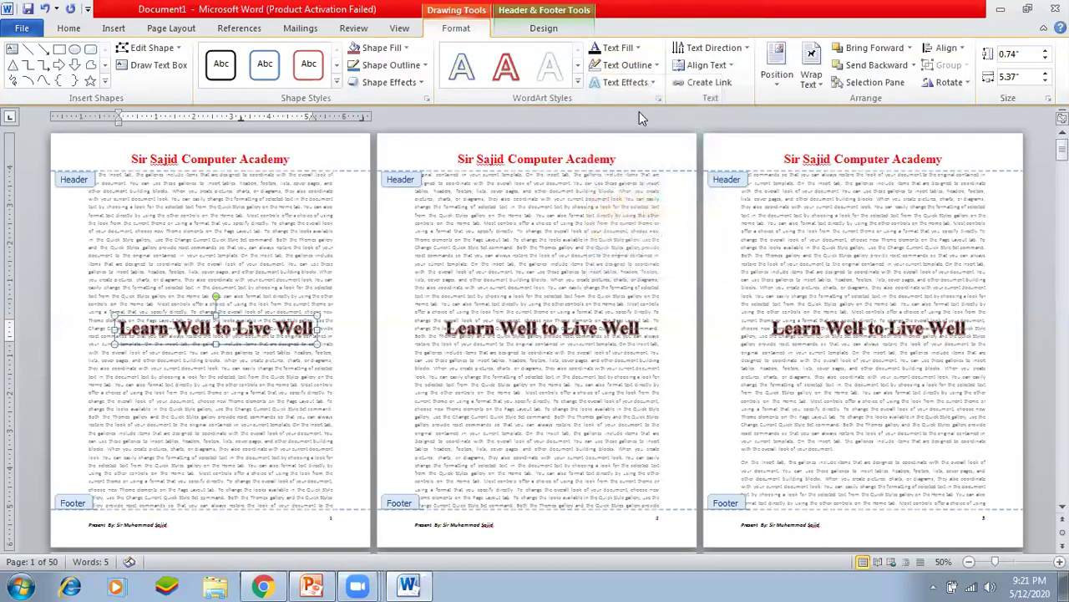
Fill the WordArt text with the lightest grey theme colour and give it a near-black text outline.
left_click(639, 49)
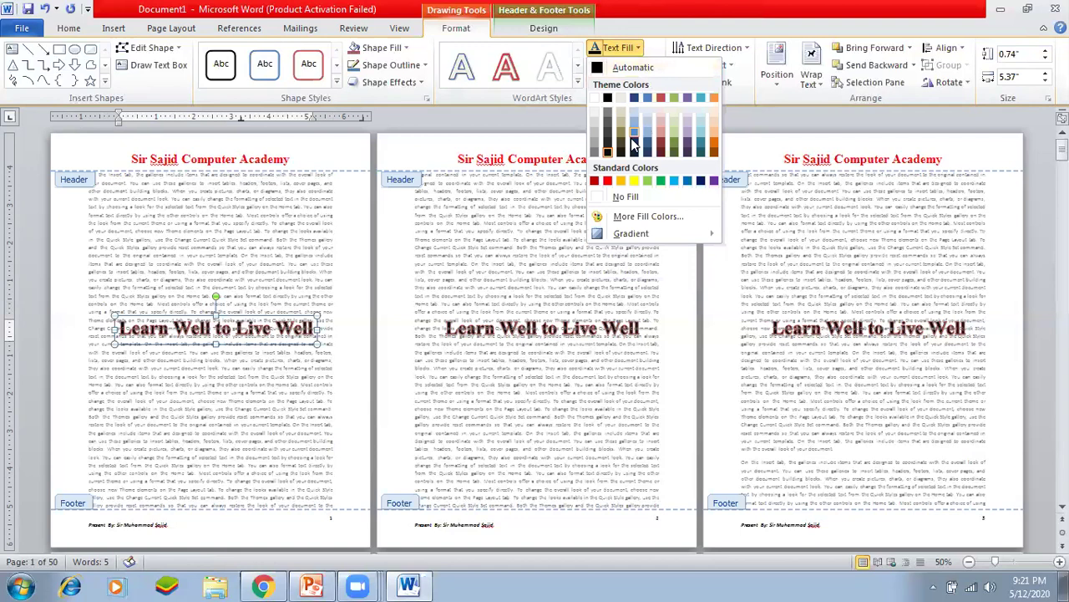
left_click(595, 112)
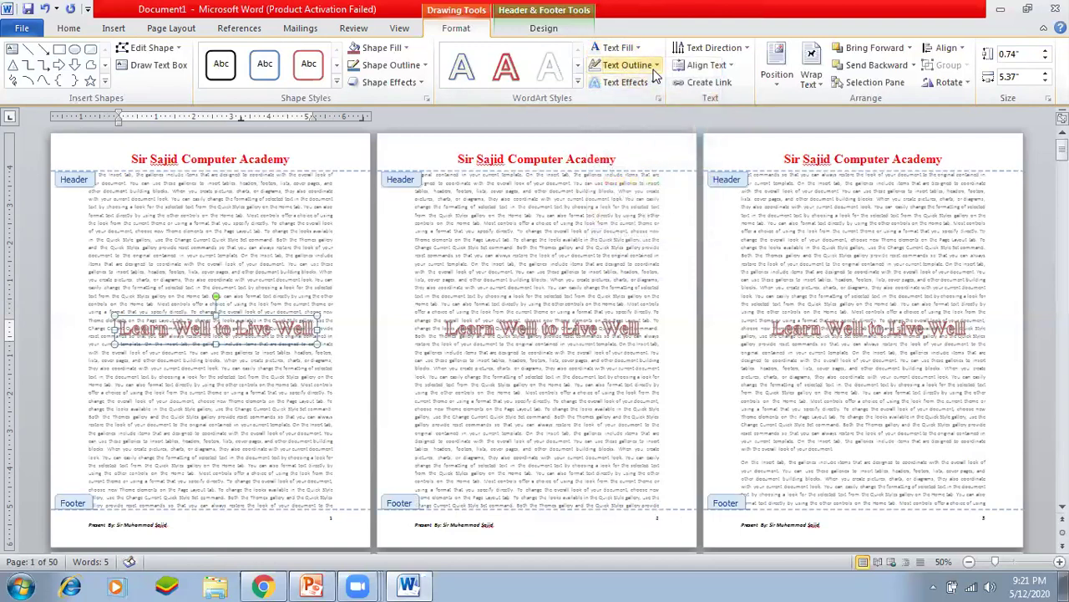
left_click(655, 67)
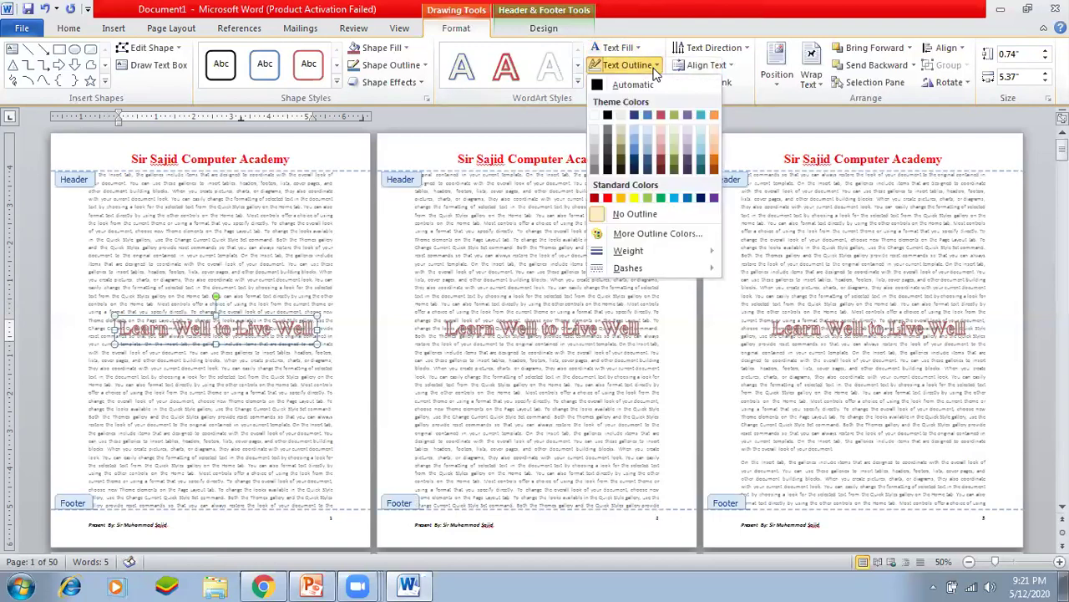
left_click(609, 167)
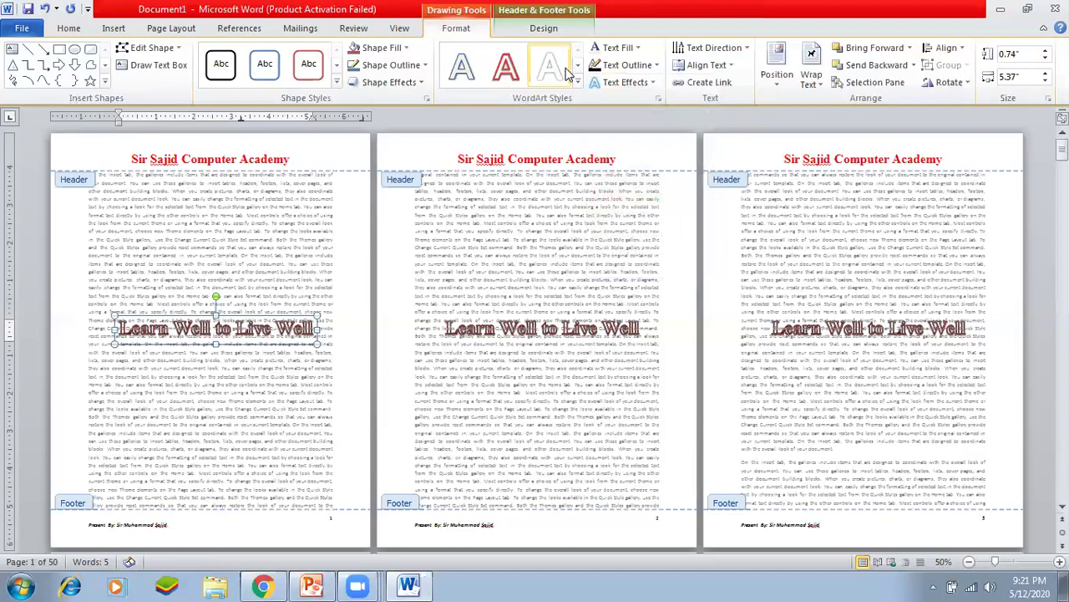
Try a 1 pt text outline weight on the WordArt, and set its text to have no outline.
left_click(628, 66)
mouse_move(657, 255)
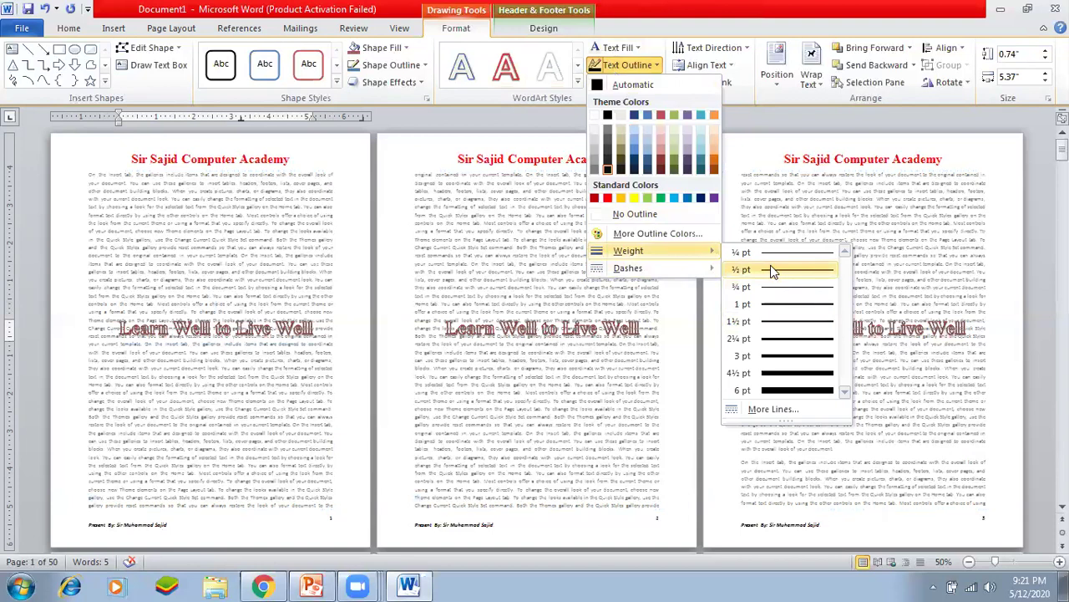
left_click(769, 304)
left_click(617, 66)
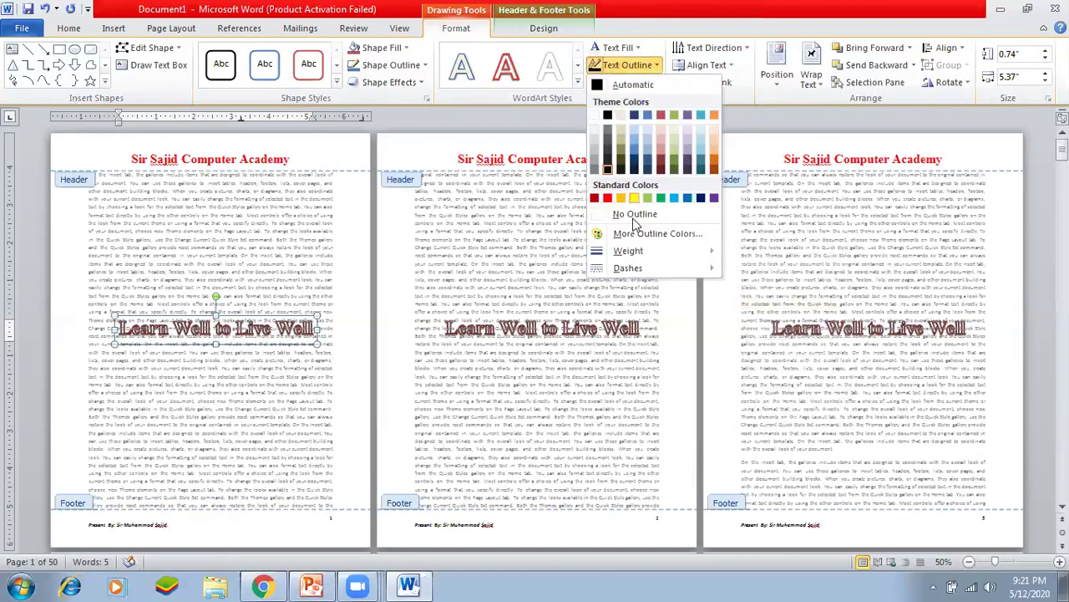
left_click(633, 214)
Fill the WordArt text with the darkest grey in the white theme colour column, with no text outline.
left_click(623, 47)
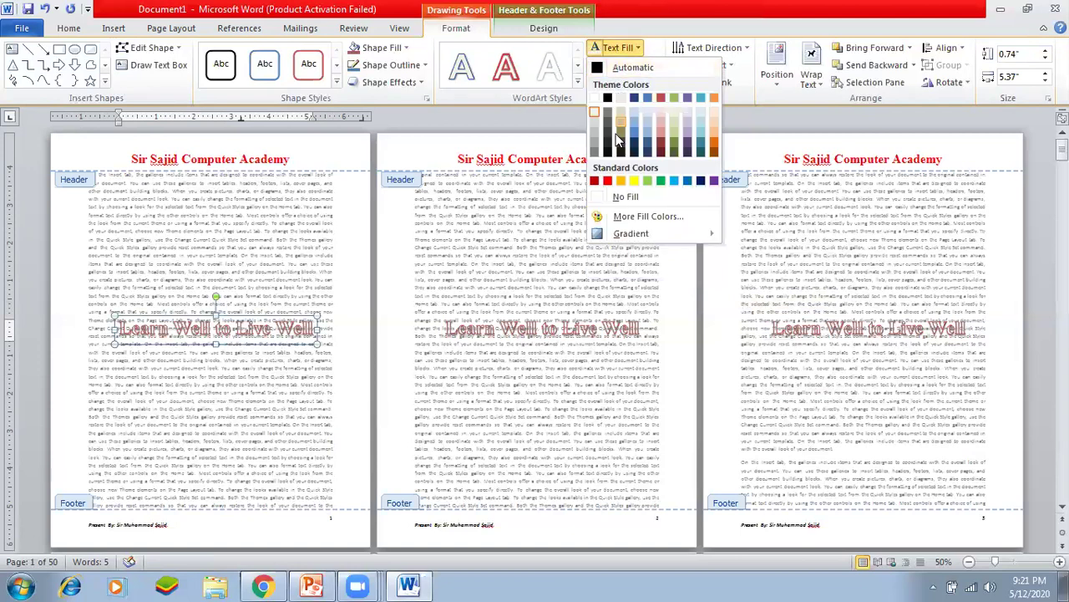
left_click(595, 151)
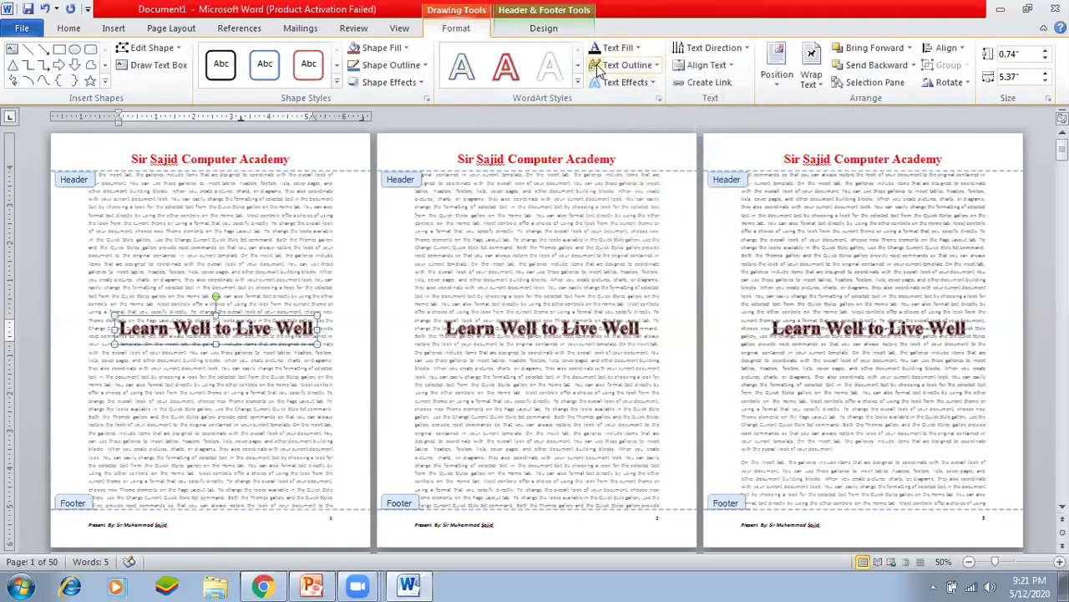
left_click(618, 65)
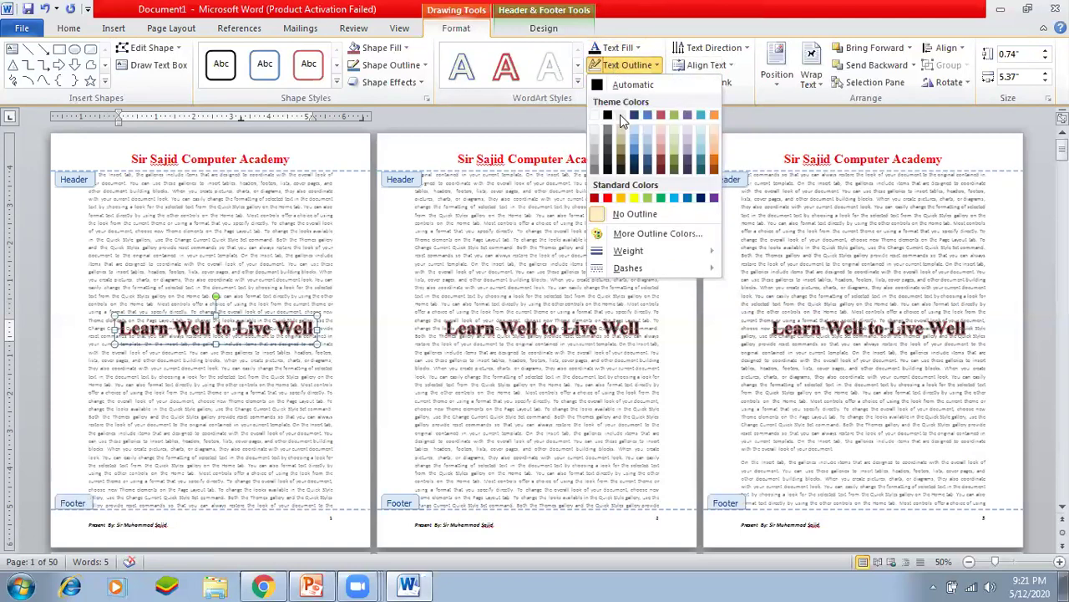
left_click(632, 214)
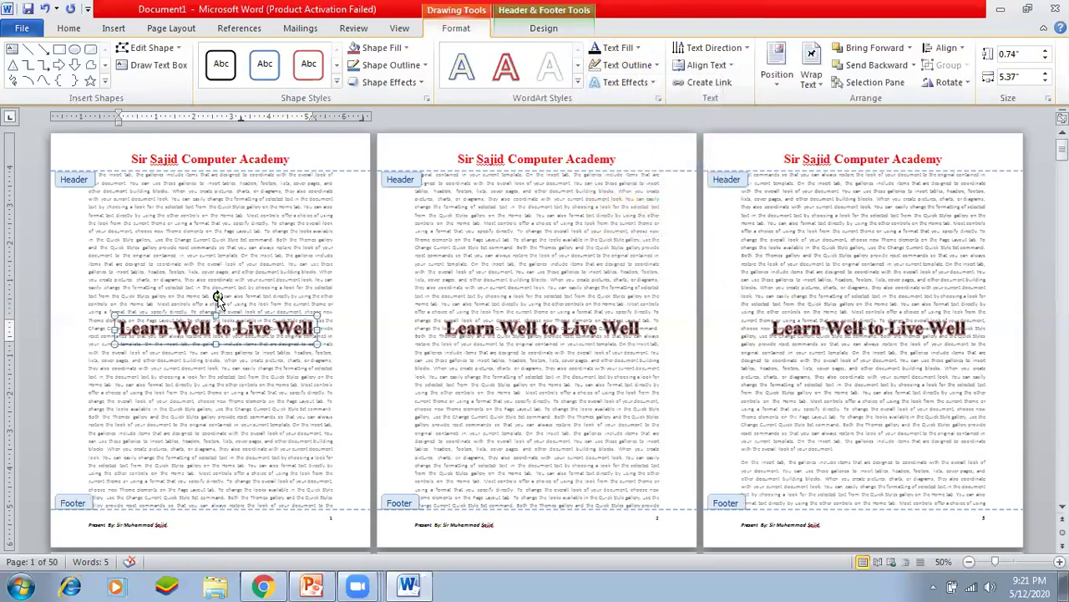
Rotate the WordArt into an upward-sloping diagonal and stretch its box to about 9.55 inches long.
left_click_drag(212, 298, 192, 307)
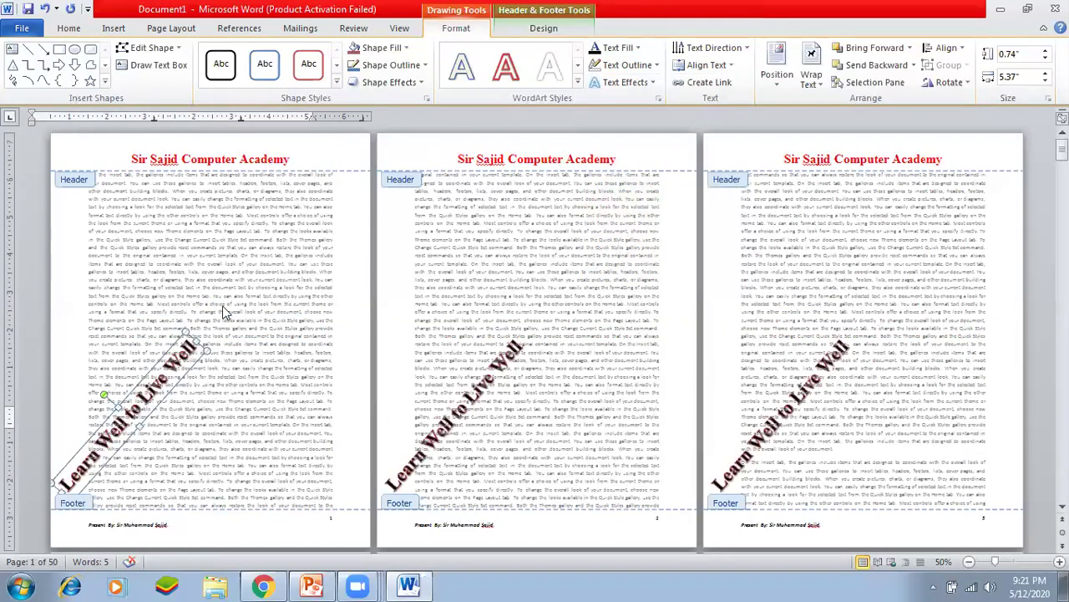
key("ctrl+z")
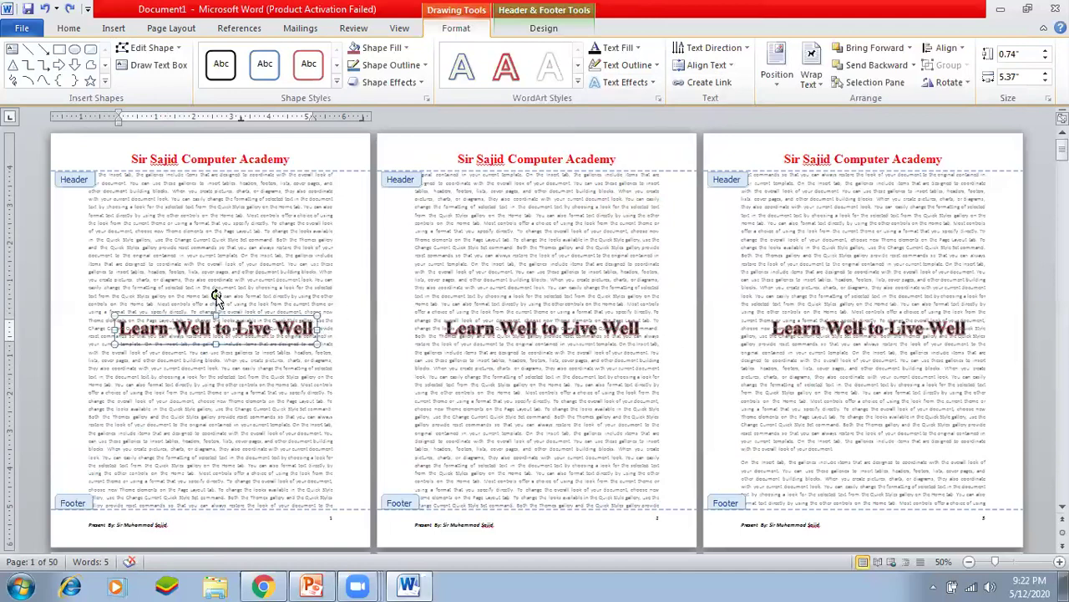
left_click_drag(216, 296, 319, 240)
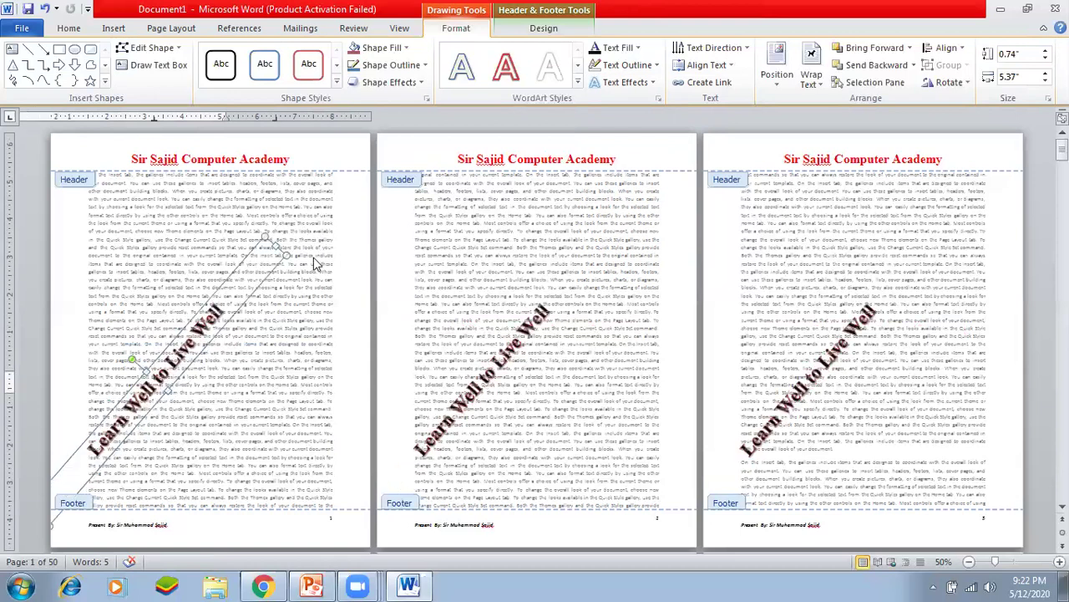
Try a shallower rotation angle on the WordArt and undo it.
left_click(204, 332)
left_click_drag(250, 378, 154, 349)
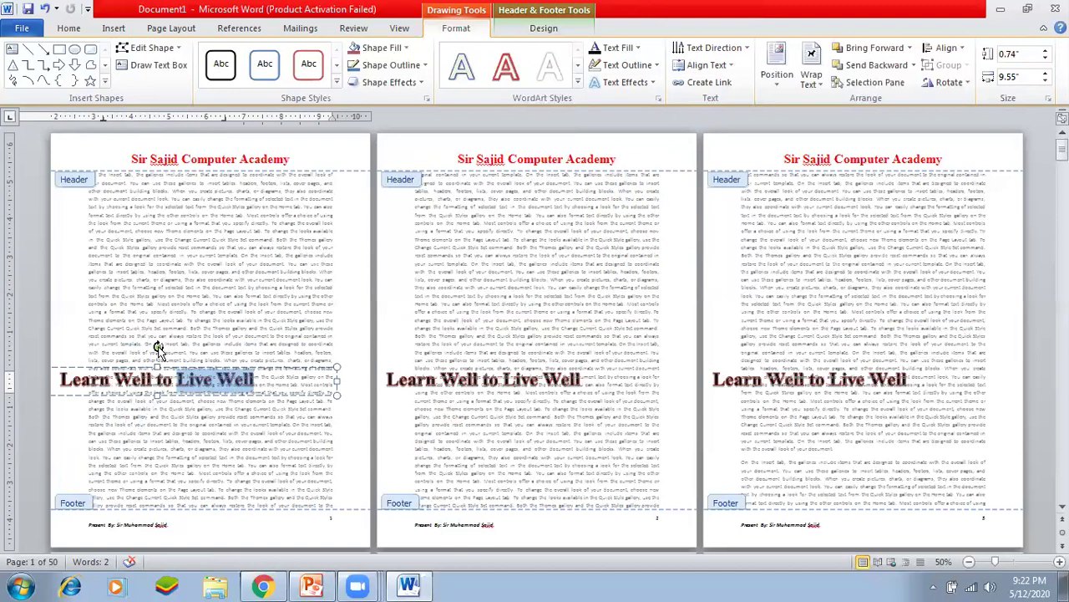
left_click(155, 349)
left_click(205, 330)
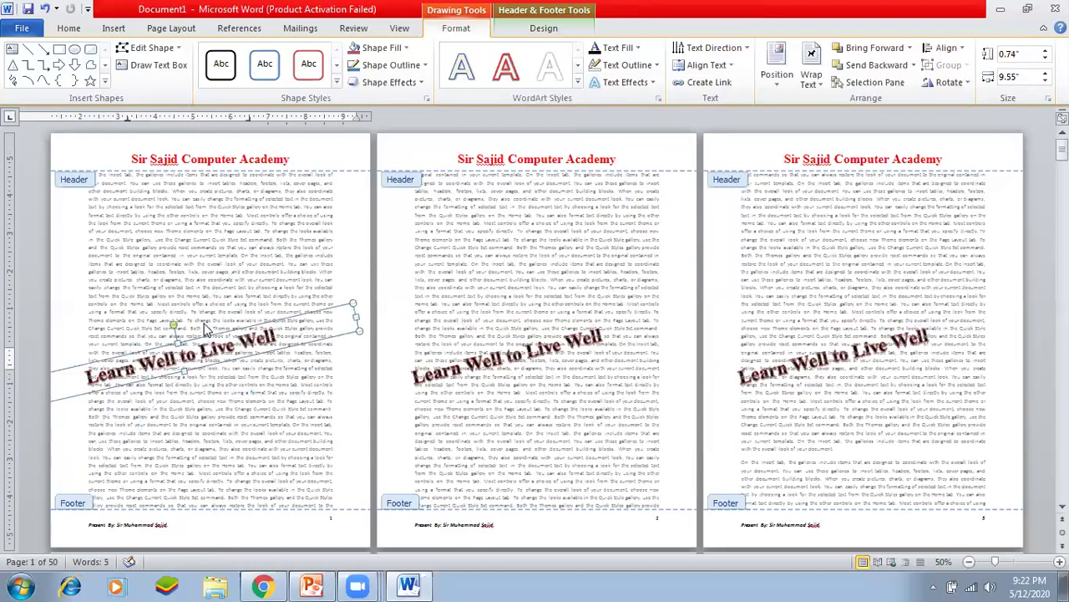
key("ctrl+z")
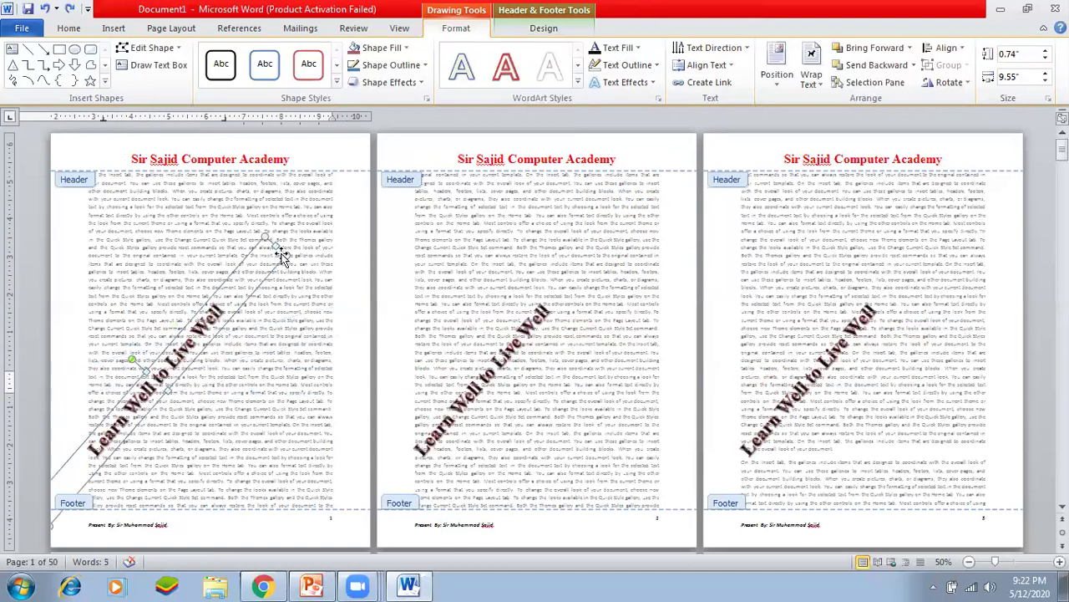
Lengthen the diagonal WordArt to about 10.92 inches with its text enlarged to 57 pt, and move it to the centre of the page body.
left_click_drag(278, 253, 314, 253)
key("ctrl+z")
key("ctrl+z")
key("ctrl+z")
key("ctrl+z")
key("ctrl+z")
key("ctrl+z")
key("ctrl+z")
key("ctrl+z")
key("ctrl+z")
key("ctrl+z")
key("ctrl+z")
key("ctrl+z")
key("ctrl+z")
key("ctrl+z")
key("ctrl+z")
key("ctrl+z")
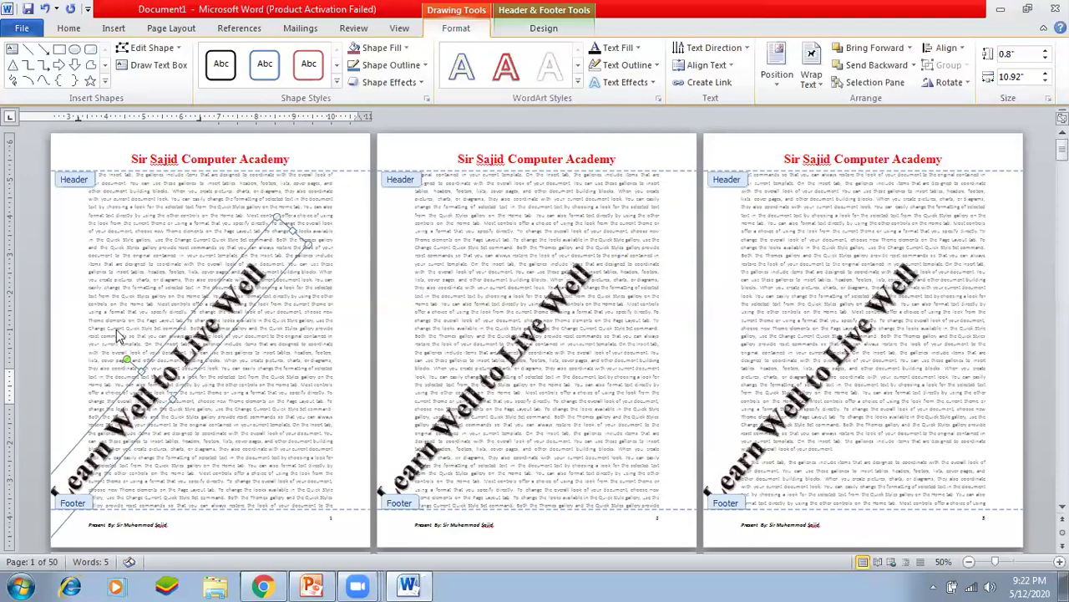
left_click_drag(192, 311, 244, 266)
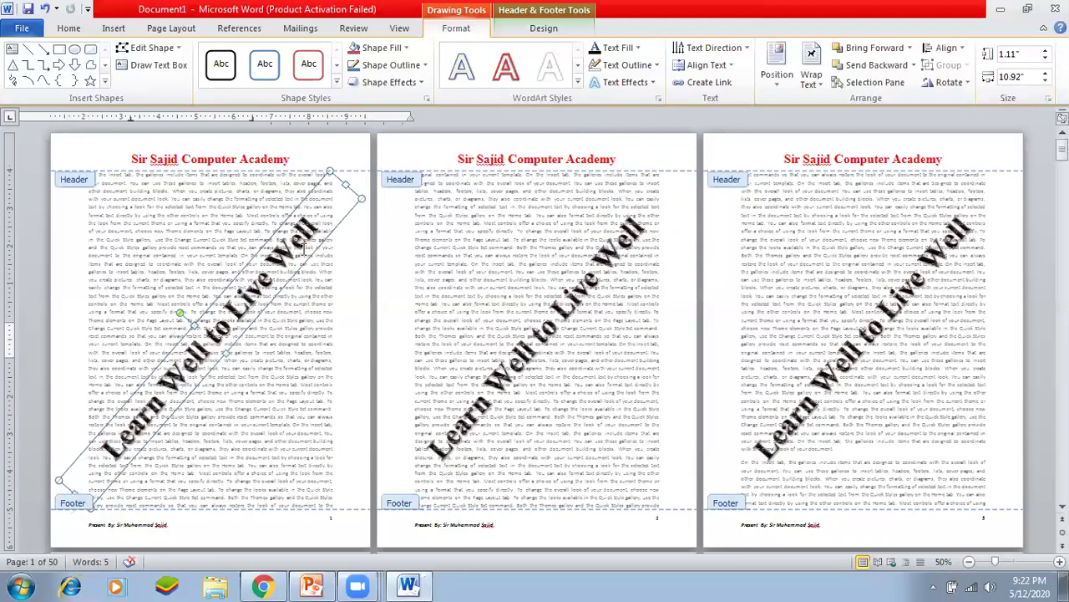
Try font sizes of 80, 72 and 48 pt on the WordArt text.
left_click(69, 27)
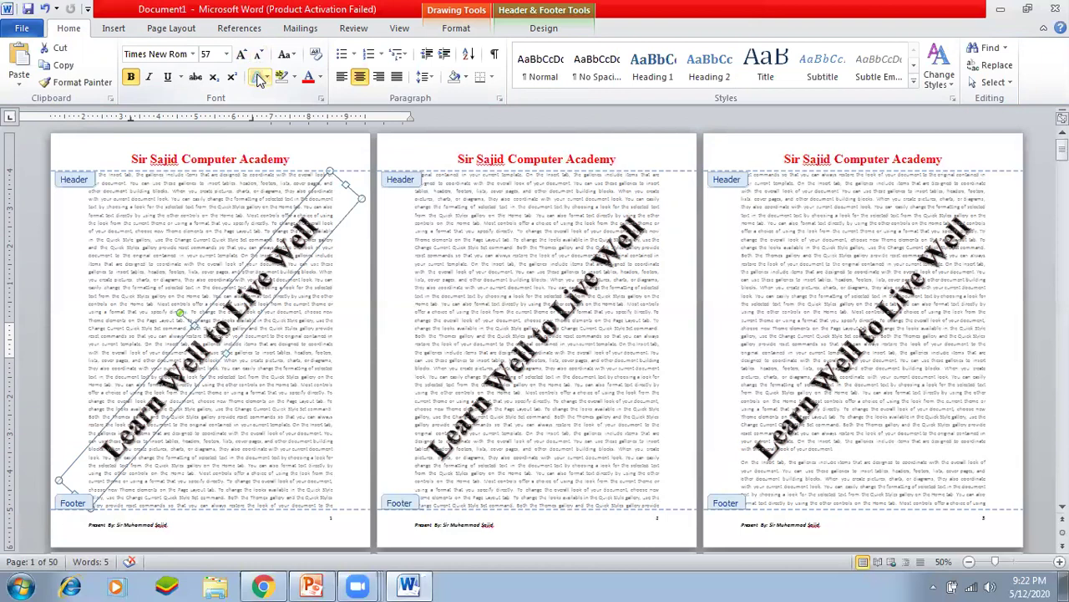
key("ctrl+shift+period")
key("ctrl+shift+period")
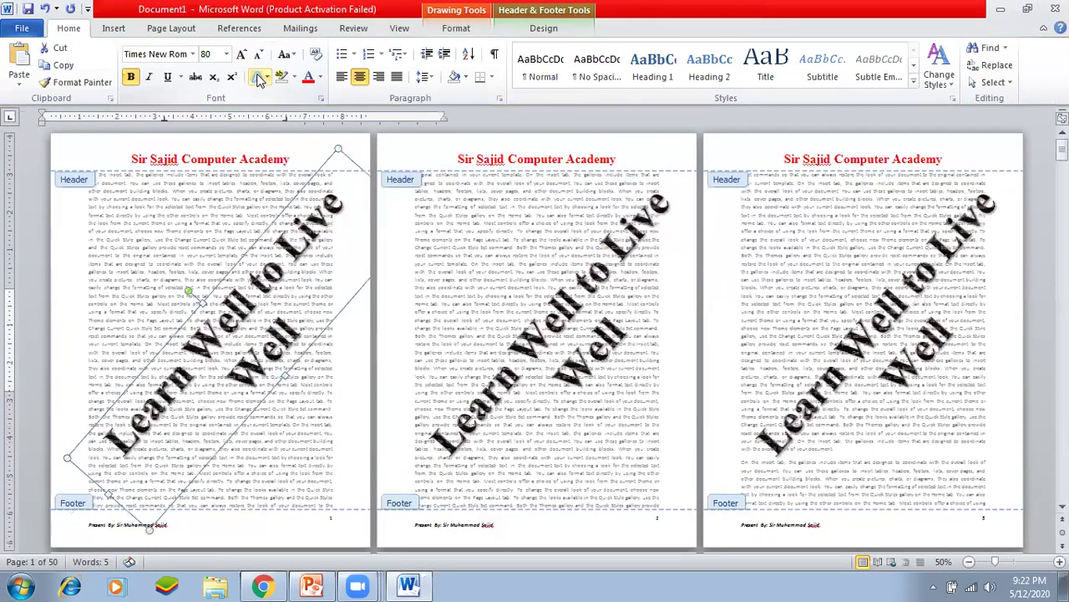
key("ctrl+shift+comma")
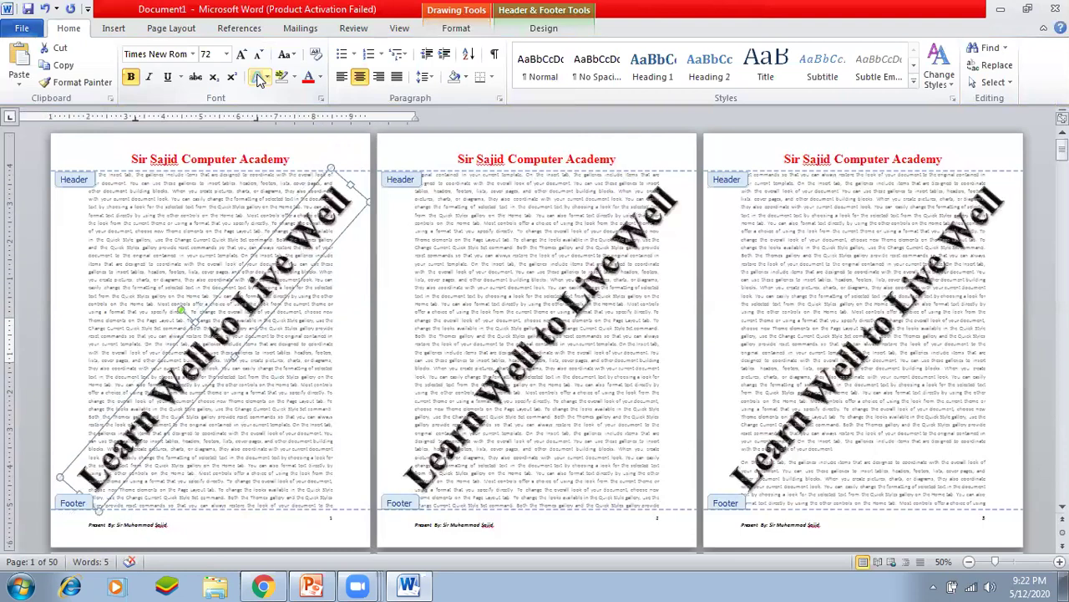
key("ctrl+shift+comma")
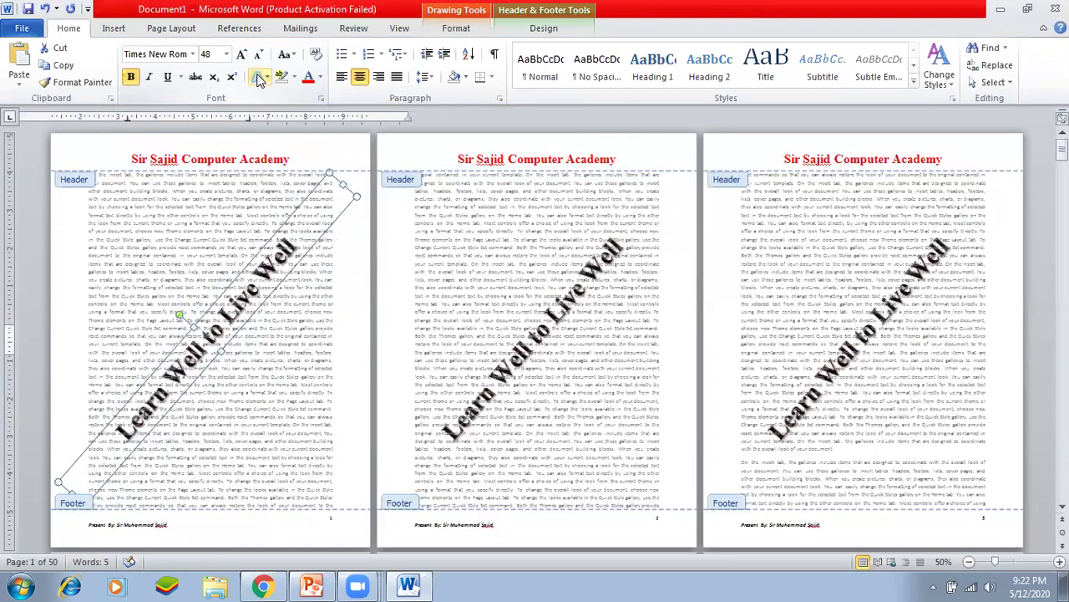
key("ctrl+shift+period")
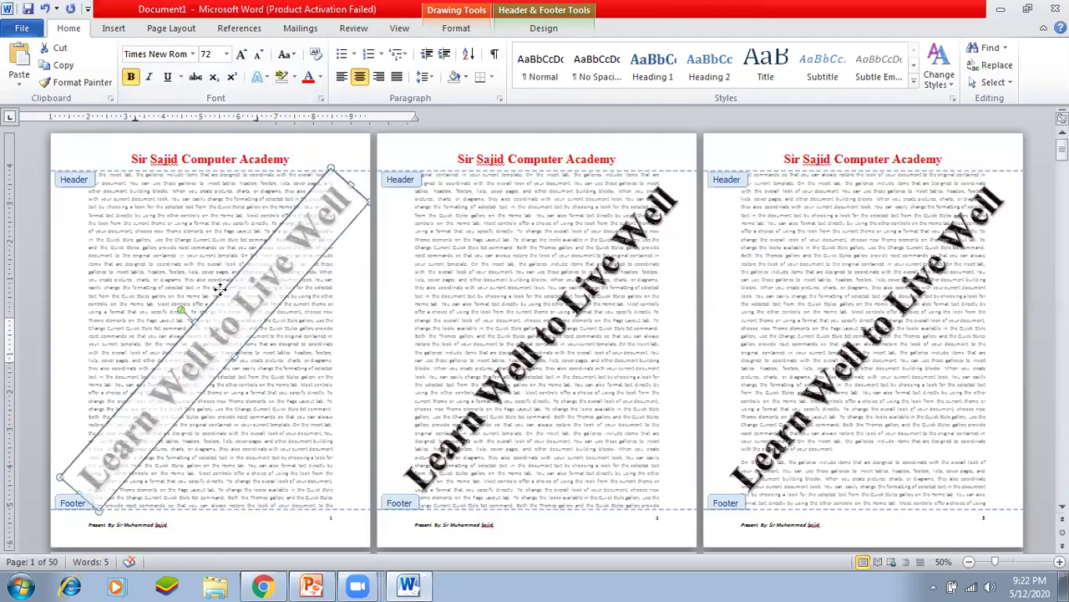
left_click(258, 55)
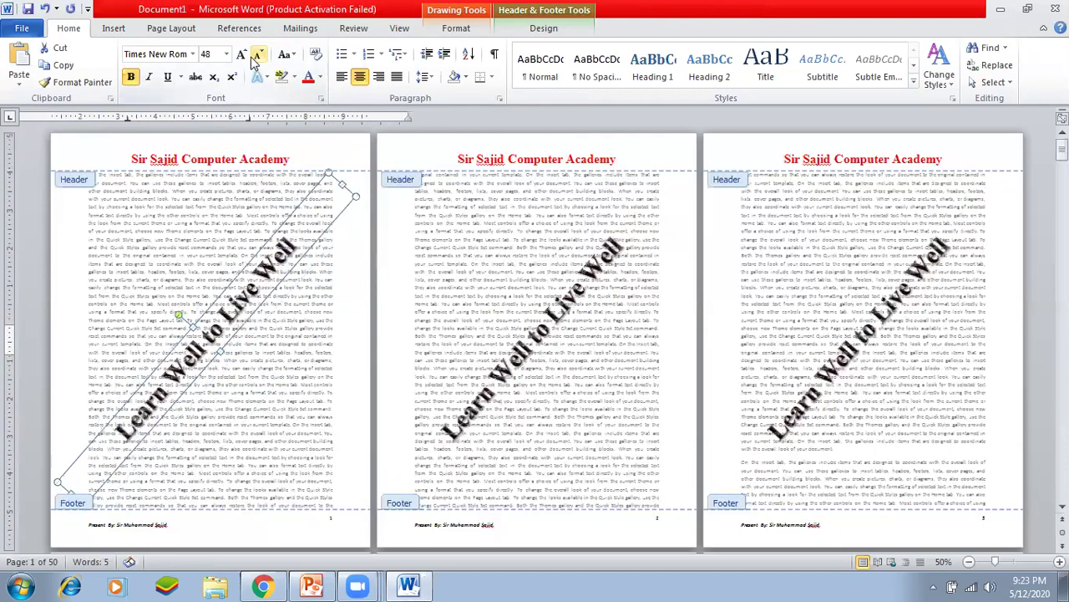
Try font sizes of 52 and 55 pt on the WordArt text, and settle on 60 pt.
left_click(207, 53)
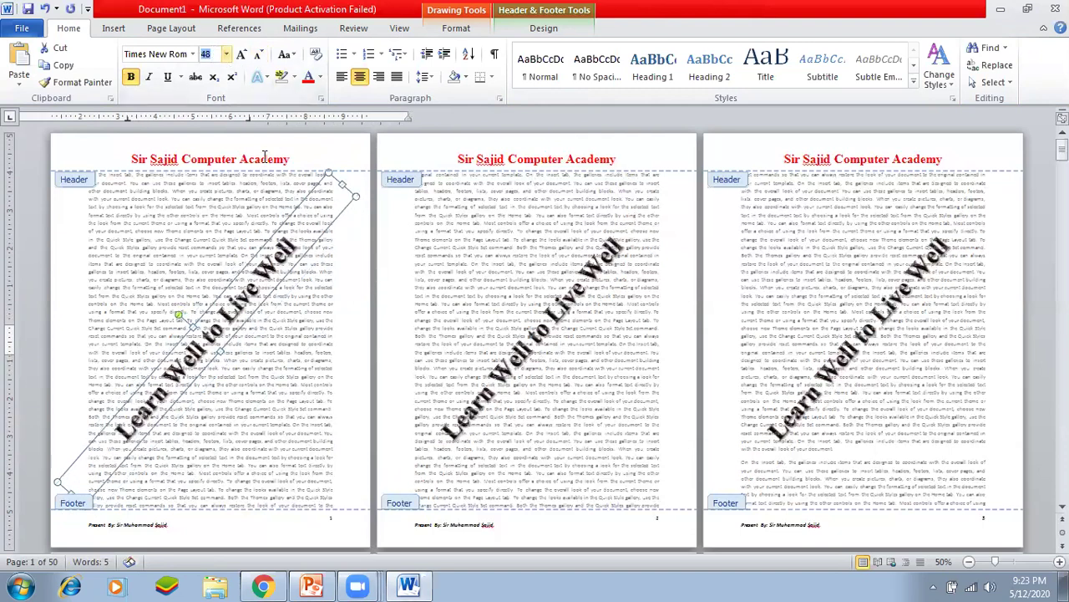
key("Return")
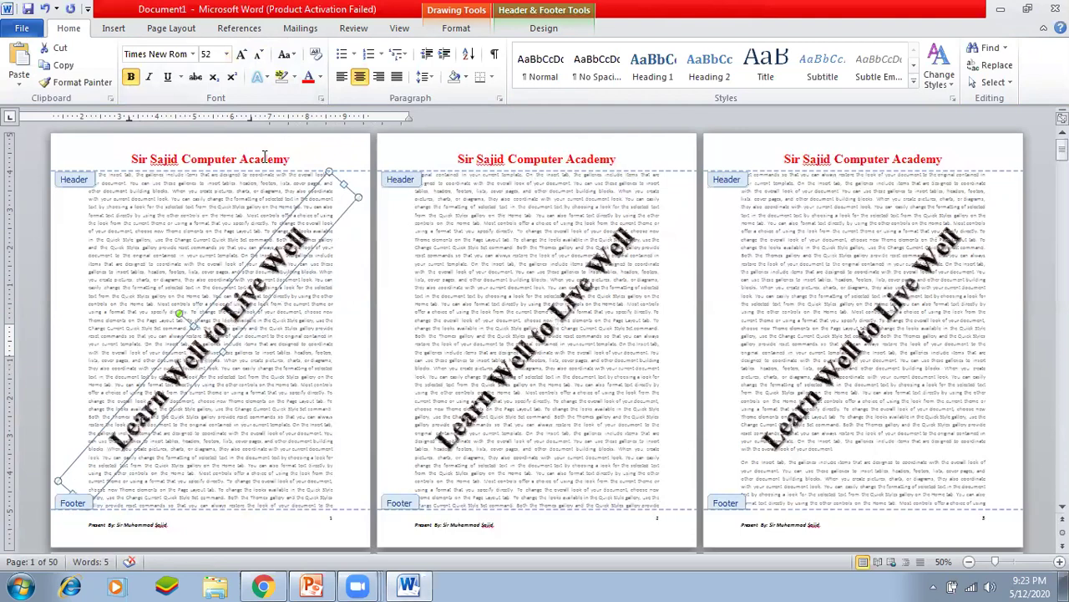
left_click(213, 53)
type("55")
key("Return")
left_click(212, 56)
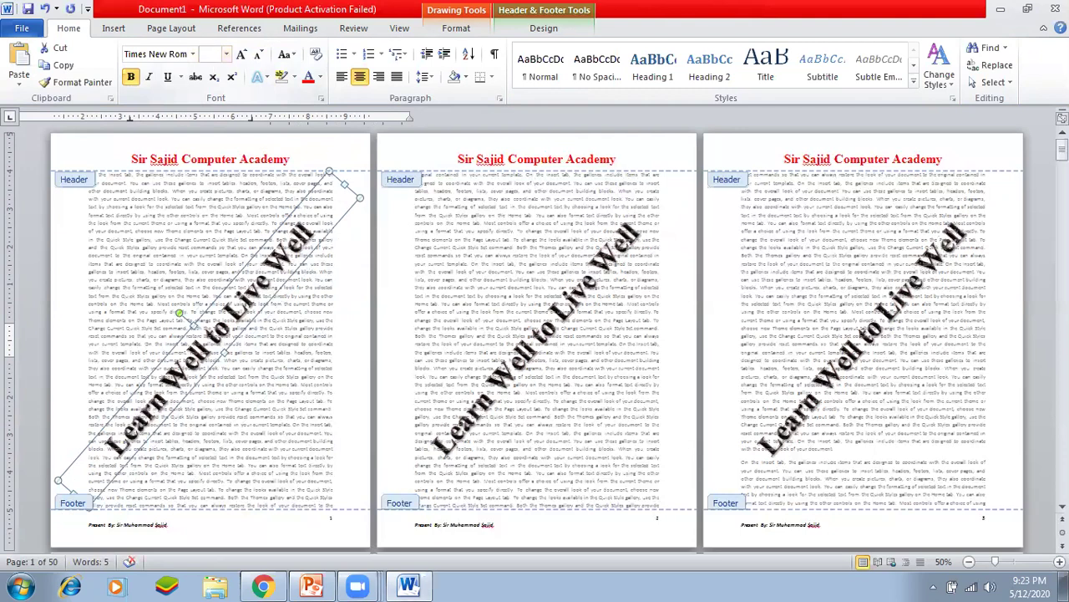
type("60")
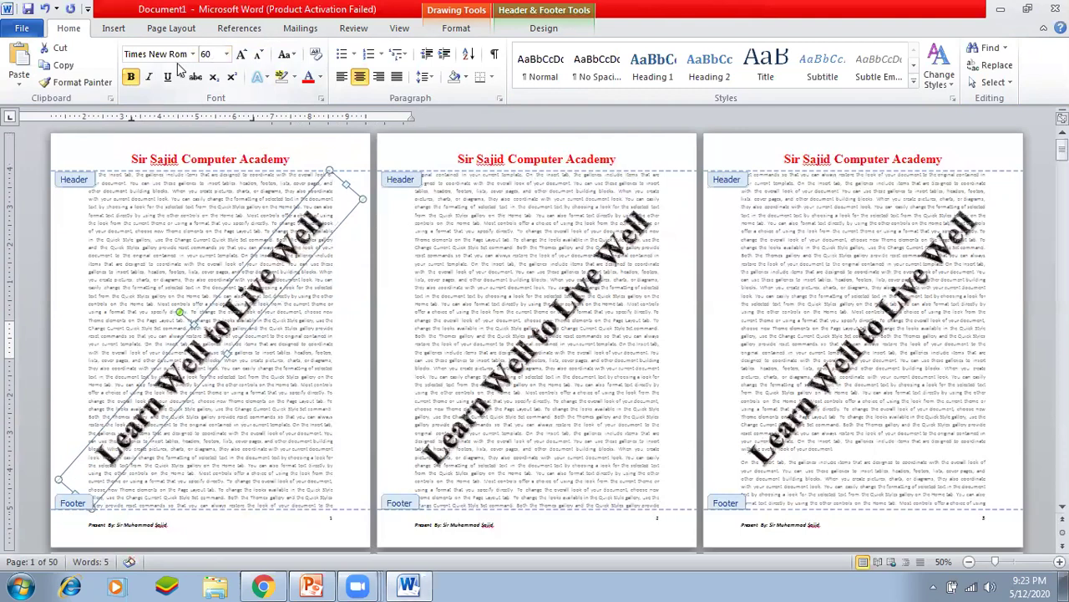
View the document at 100% zoom and examine the WordArt, header and footer down the first page.
left_click(944, 562)
left_click(418, 205)
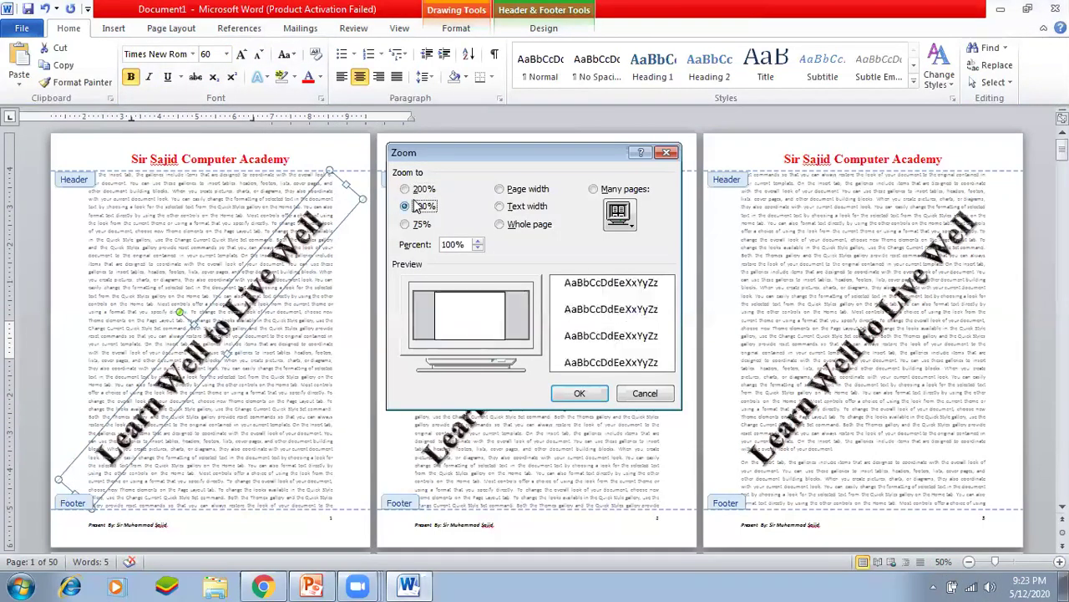
left_click(607, 398)
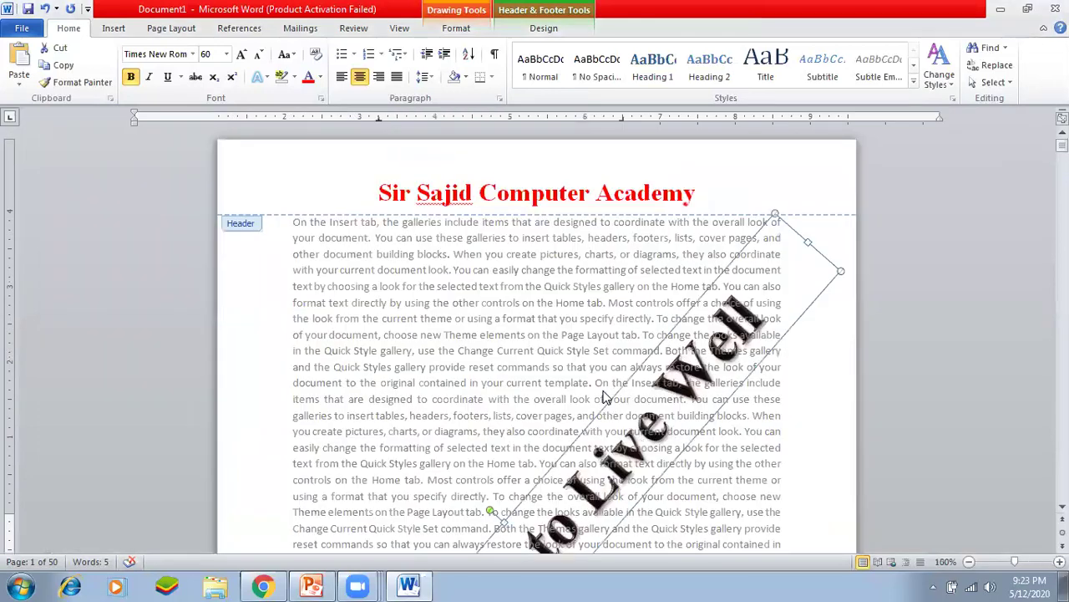
scroll(618, 376, "down", 6)
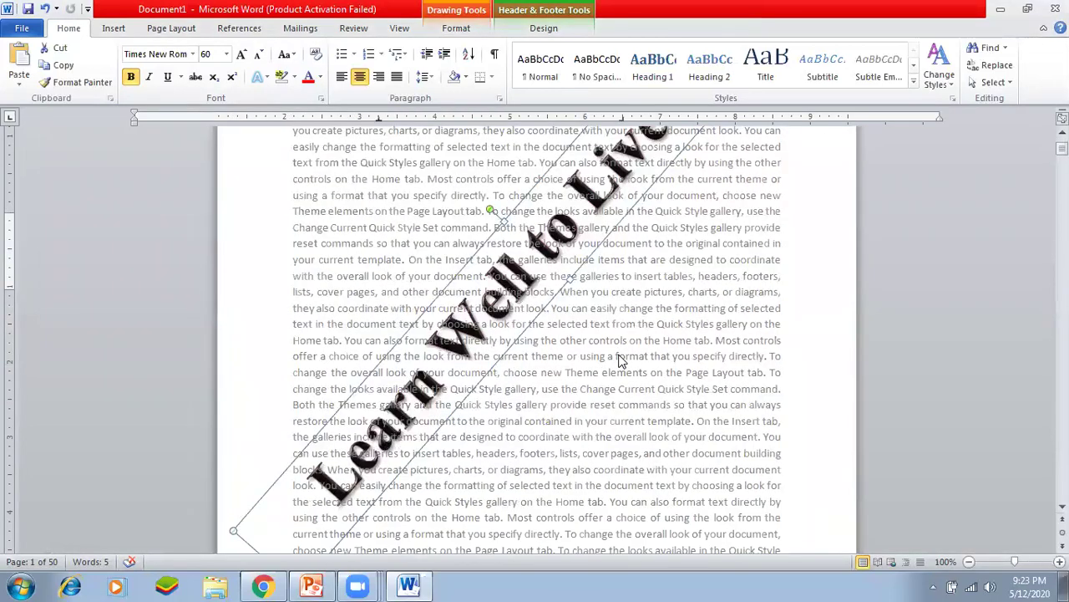
scroll(619, 359, "down", 2)
scroll(619, 359, "up", 4)
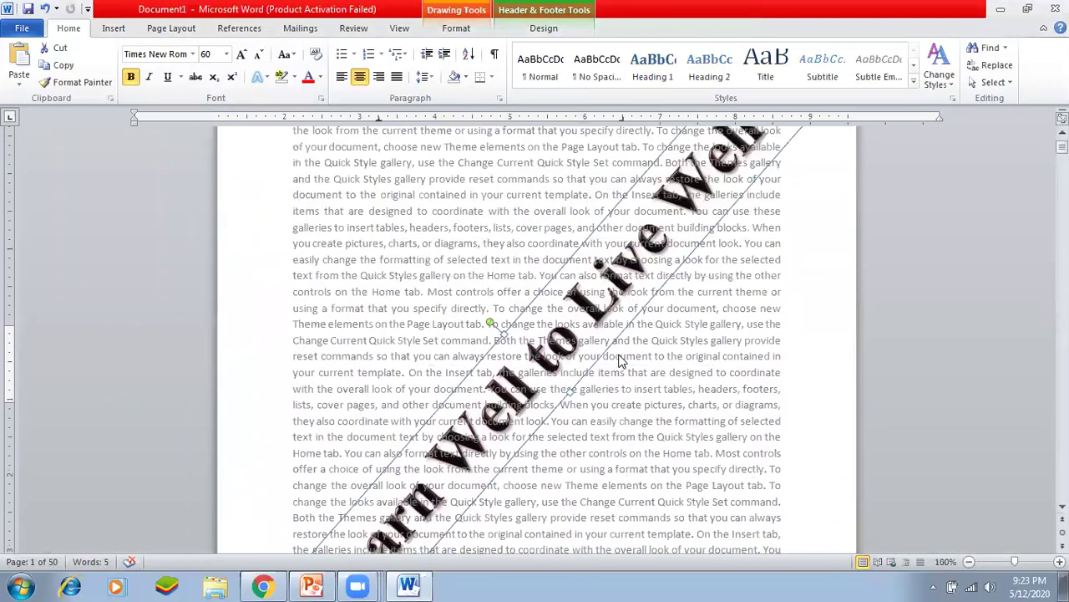
scroll(619, 360, "up", 4)
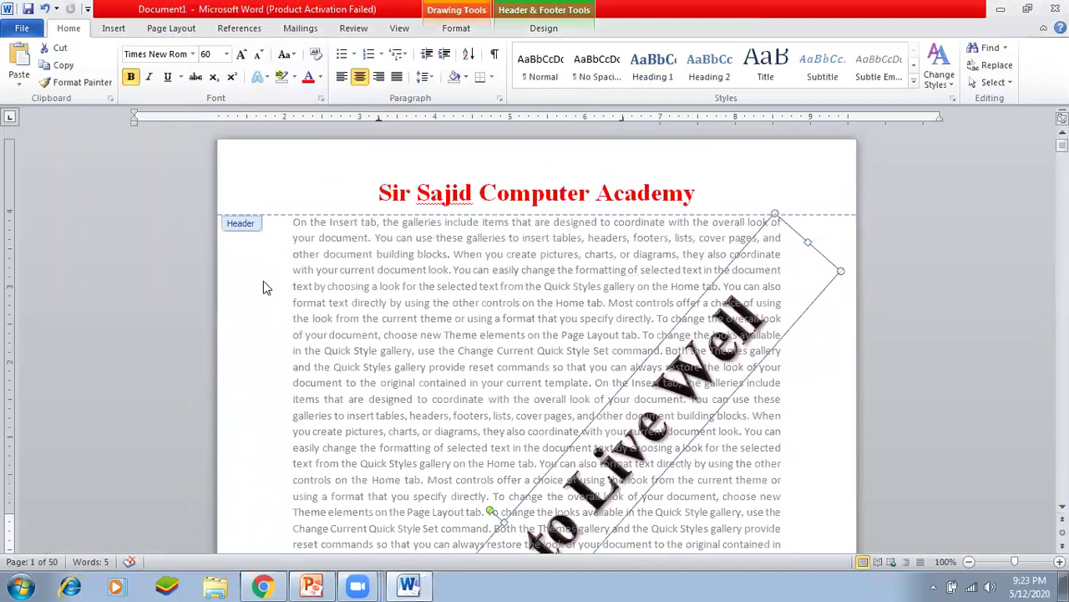
left_click(269, 278)
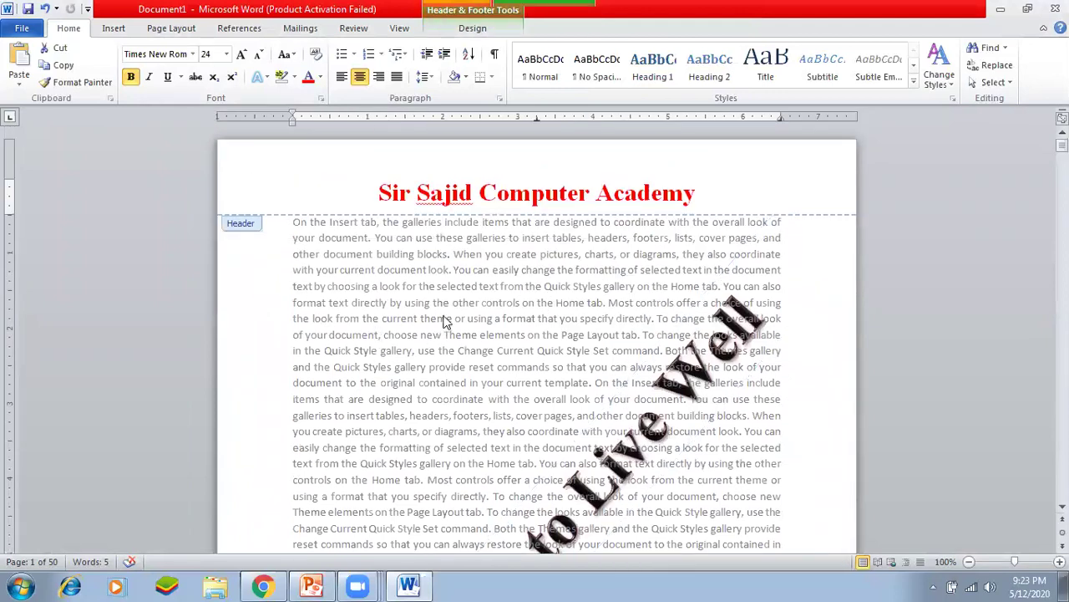
scroll(443, 326, "down", 2)
scroll(544, 330, "down", 5)
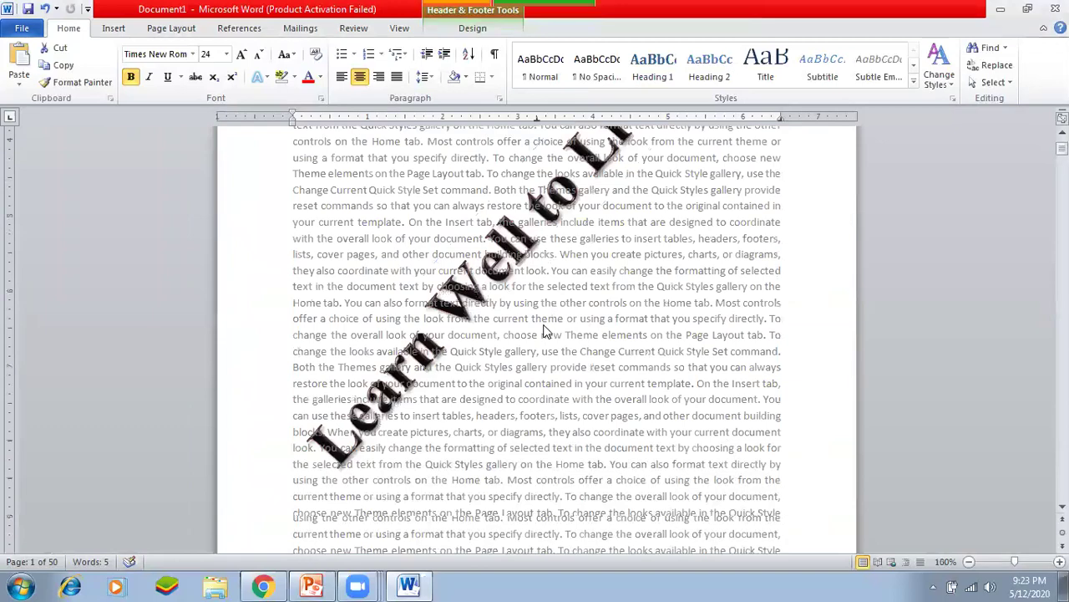
scroll(543, 330, "down", 2)
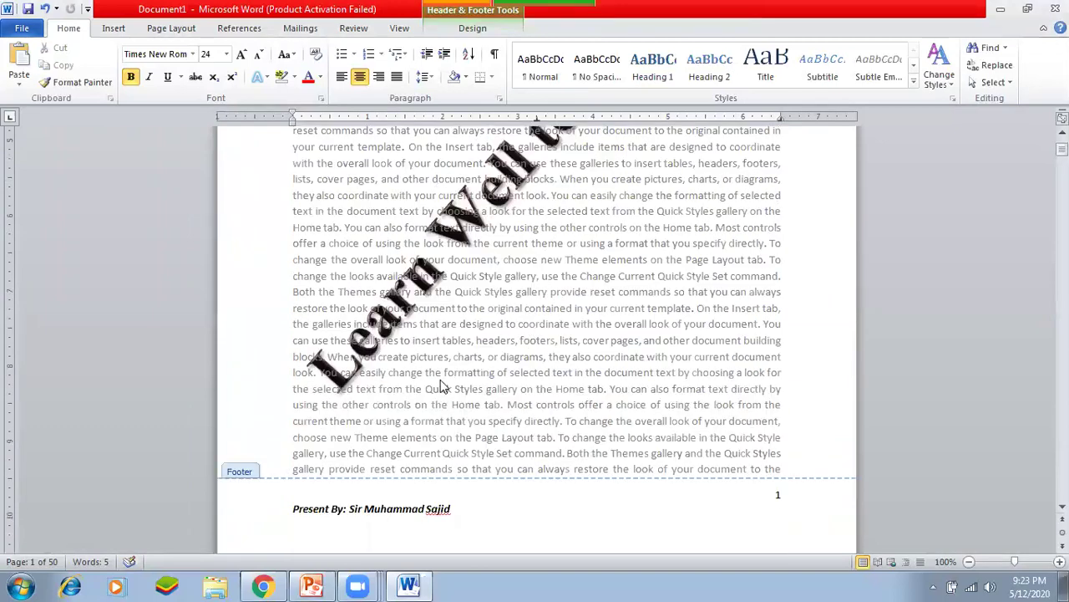
Close header and footer editing and check how the WordArt watermark looks behind the body text.
double_click(443, 386)
scroll(520, 358, "down", 3)
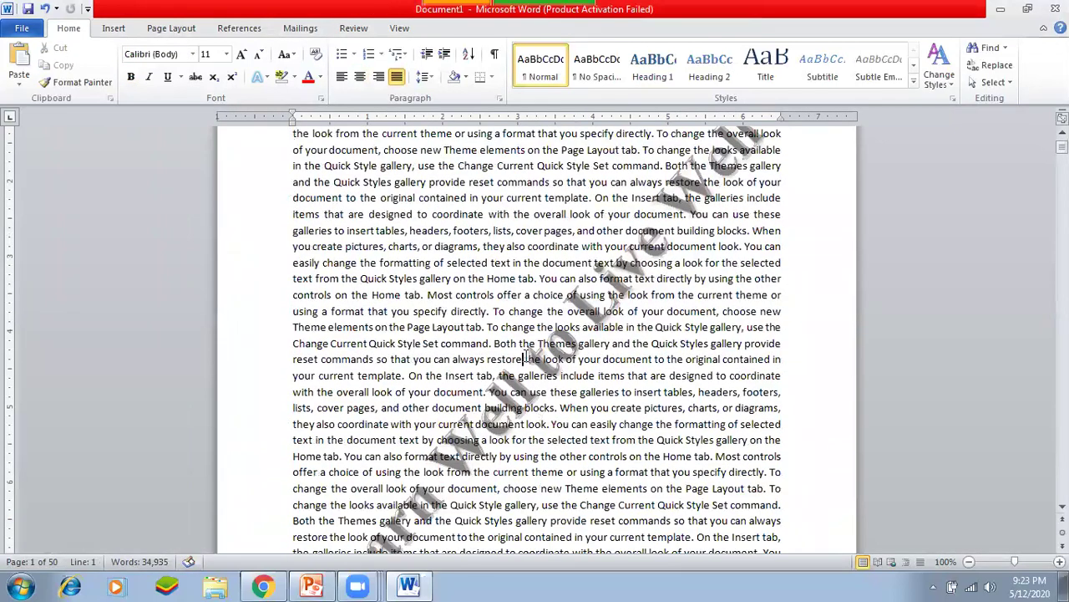
scroll(518, 385, "down", 10)
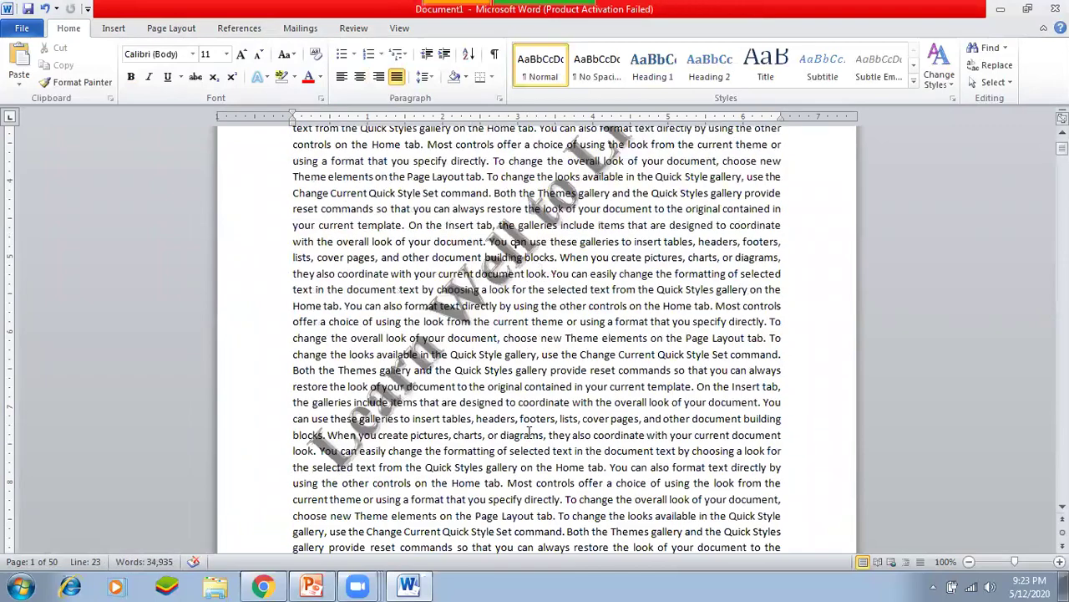
scroll(531, 434, "down", 10)
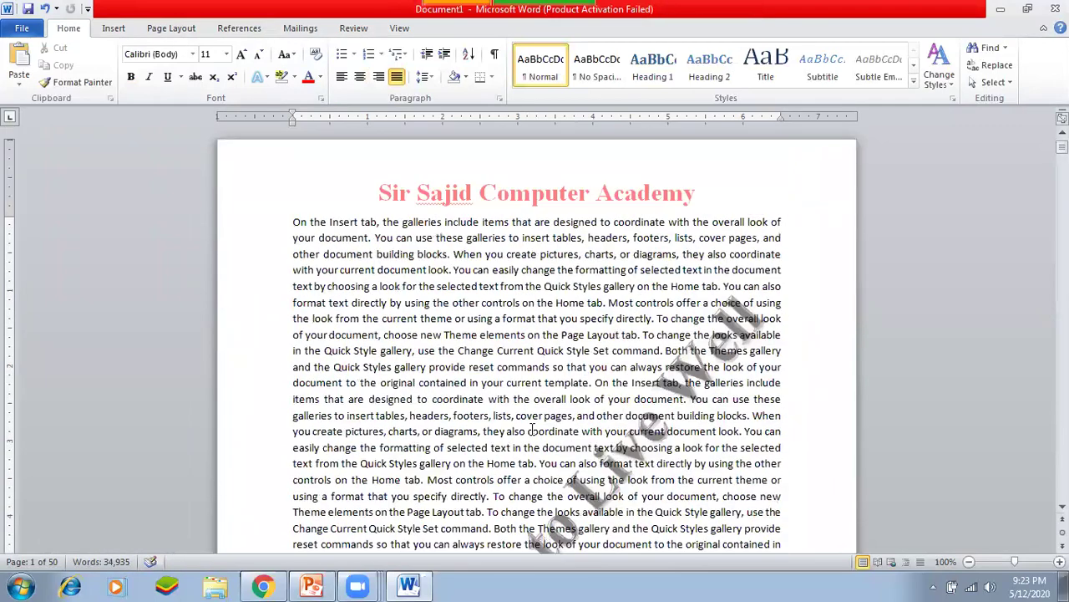
Look through the first four pages to check that the header, footer and WordArt watermark repeat on each one.
scroll(532, 430, "down", 10)
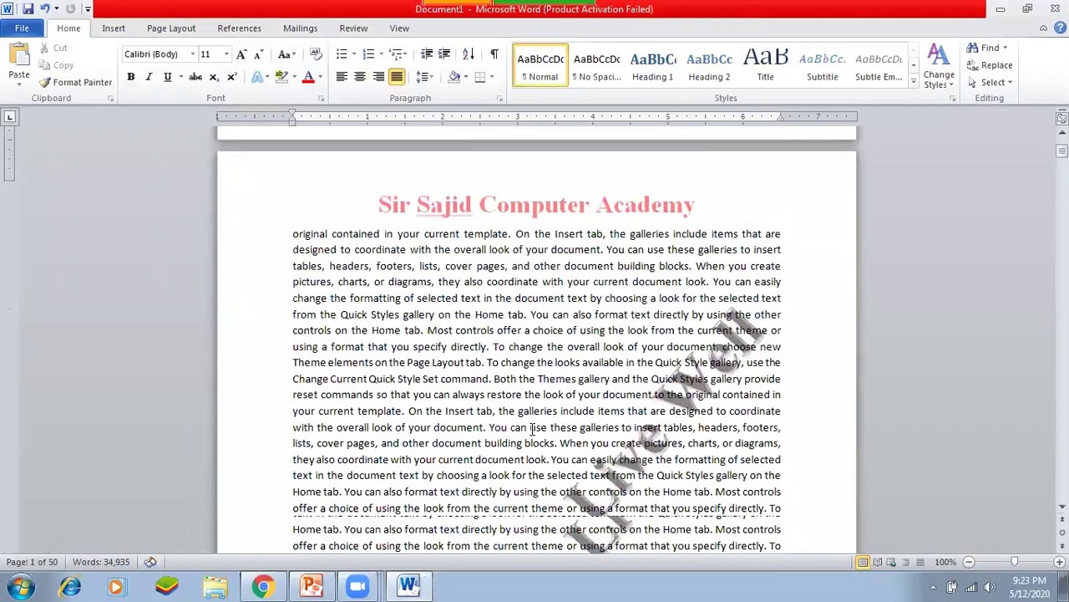
scroll(533, 427, "down", 10)
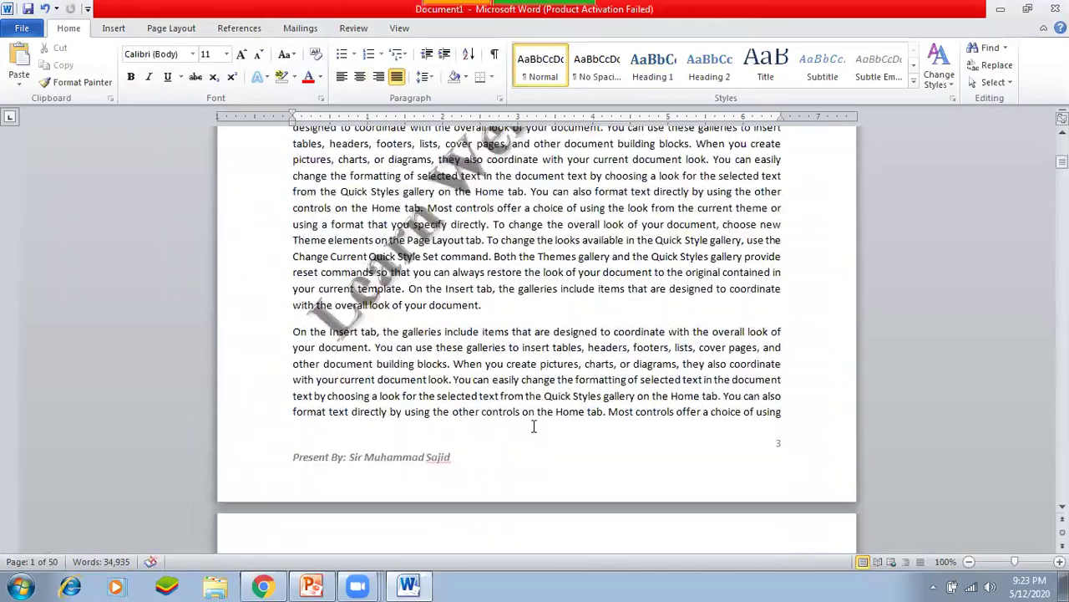
scroll(535, 425, "down", 10)
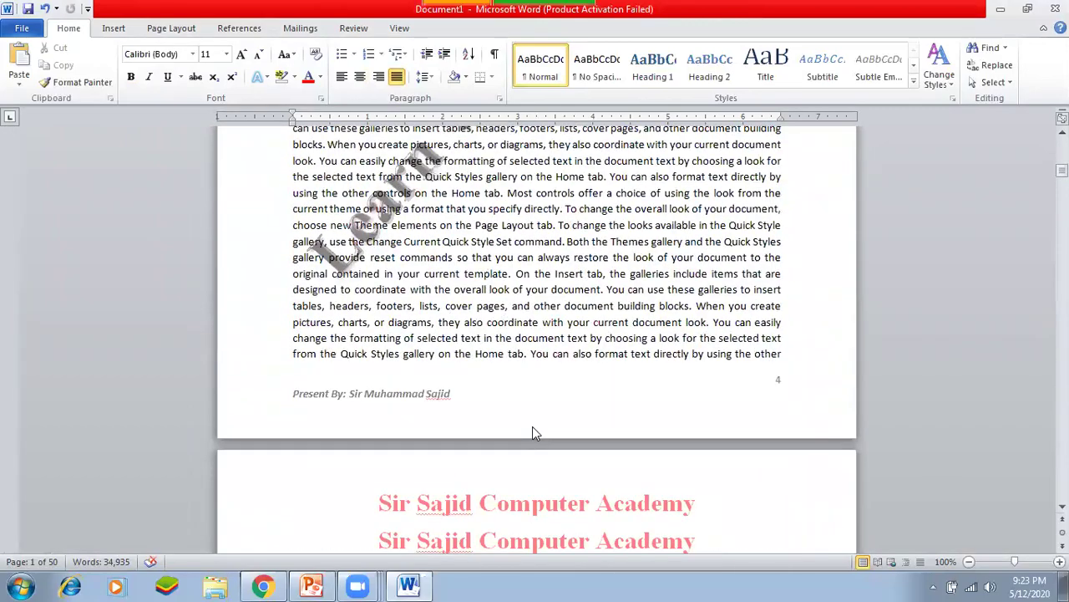
scroll(537, 422, "down", 10)
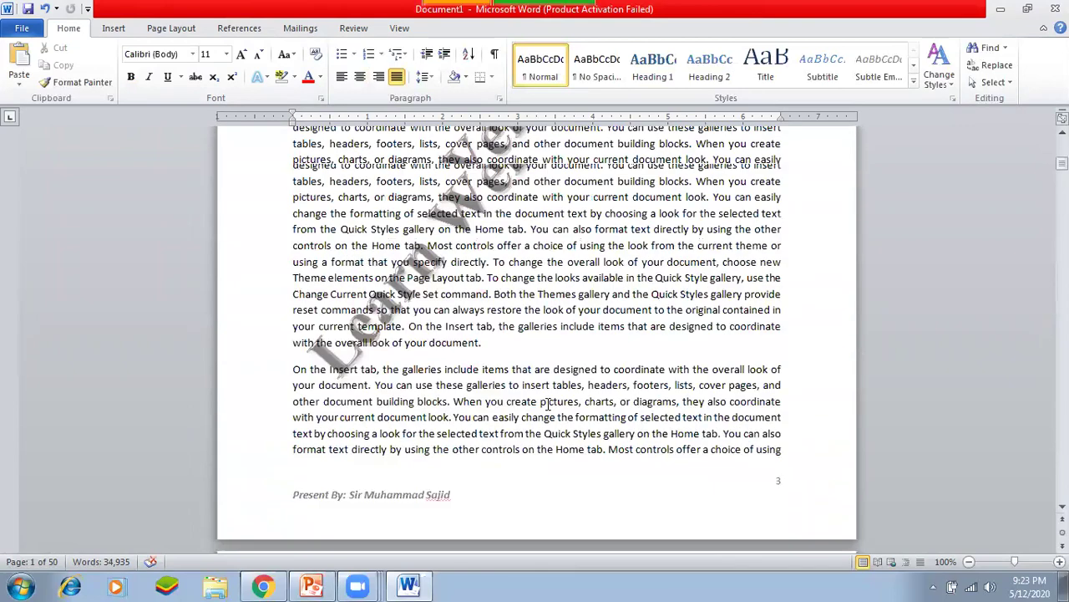
scroll(547, 404, "up", 4)
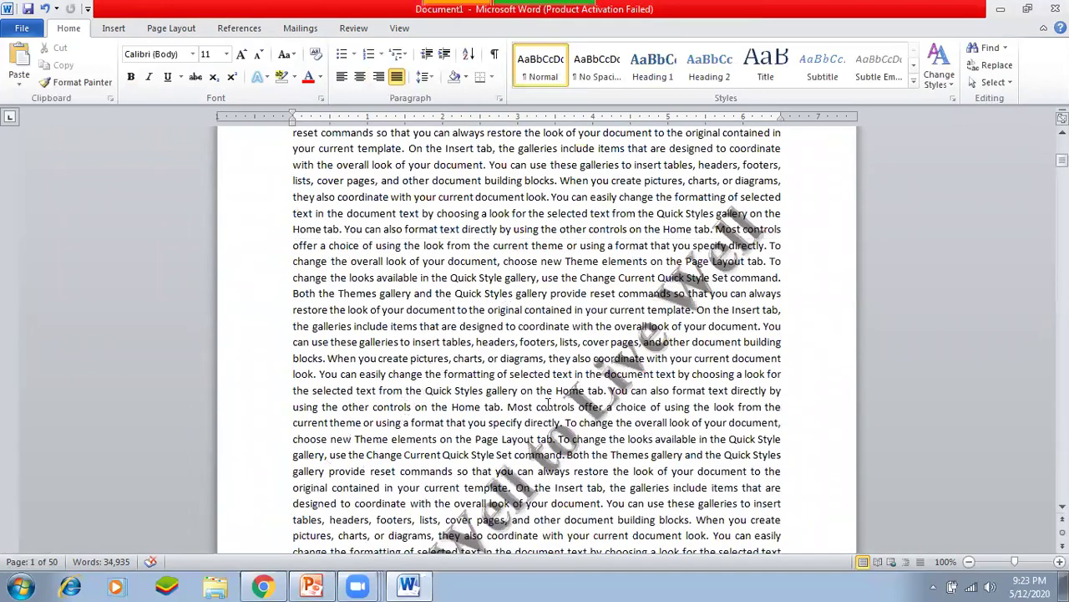
scroll(547, 404, "up", 11)
scroll(282, 262, "down", 6)
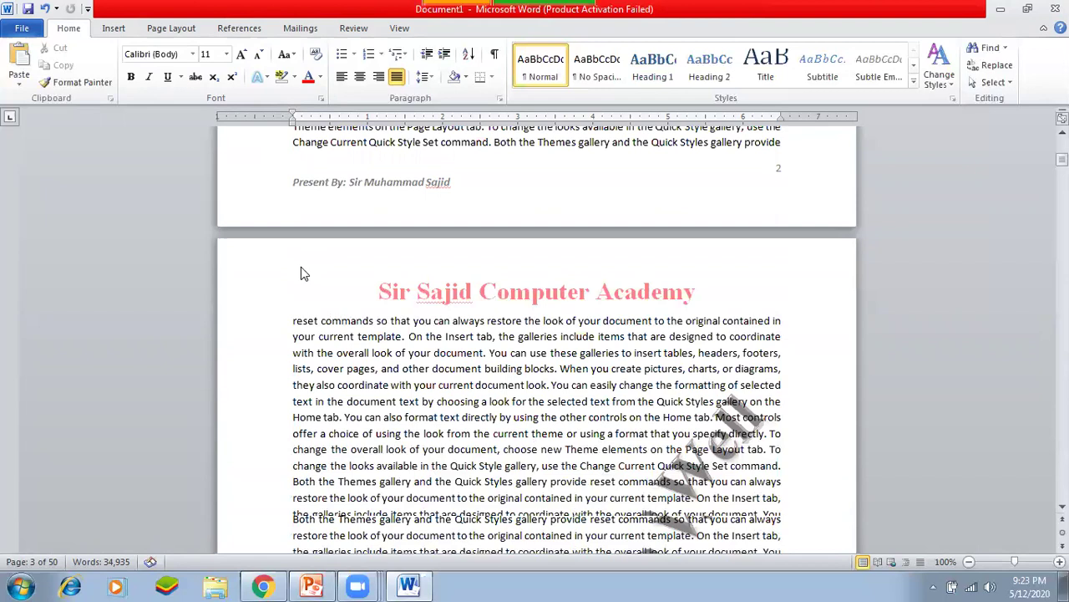
double_click(400, 291)
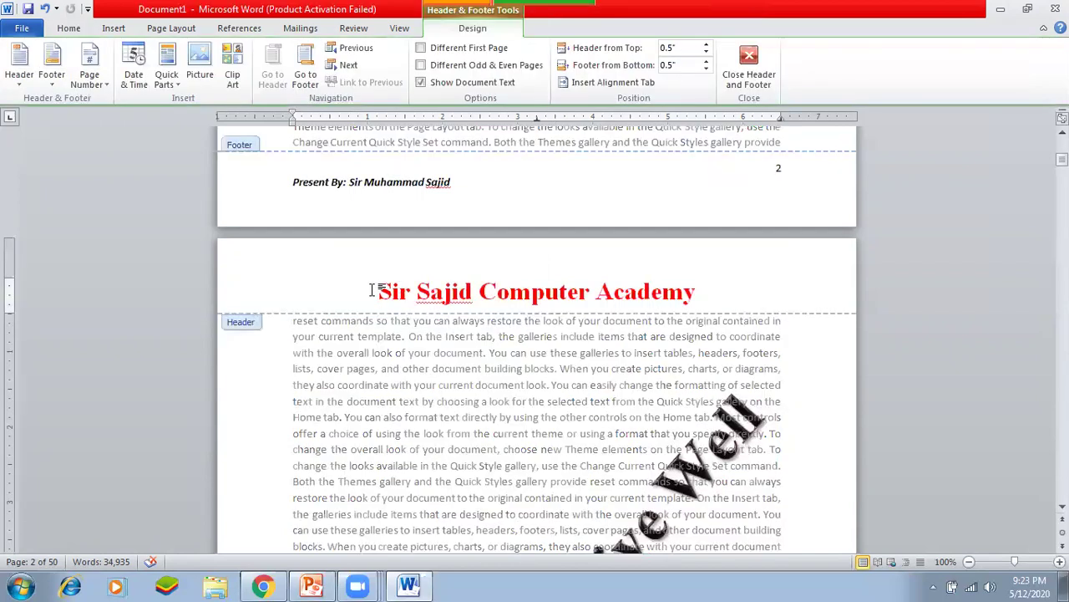
left_click(114, 29)
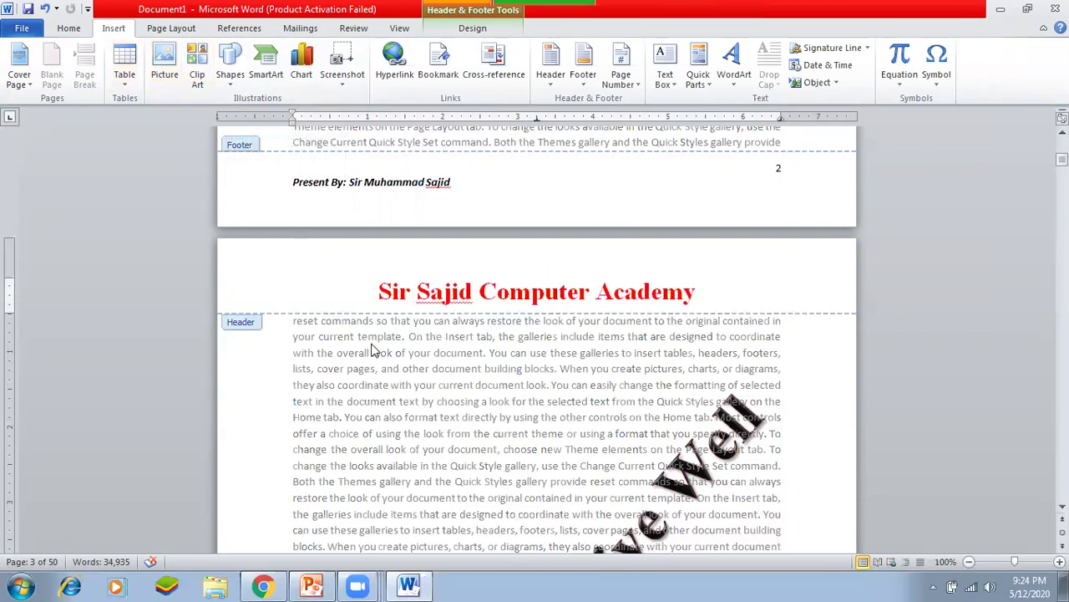
double_click(317, 334)
scroll(393, 413, "up", 15)
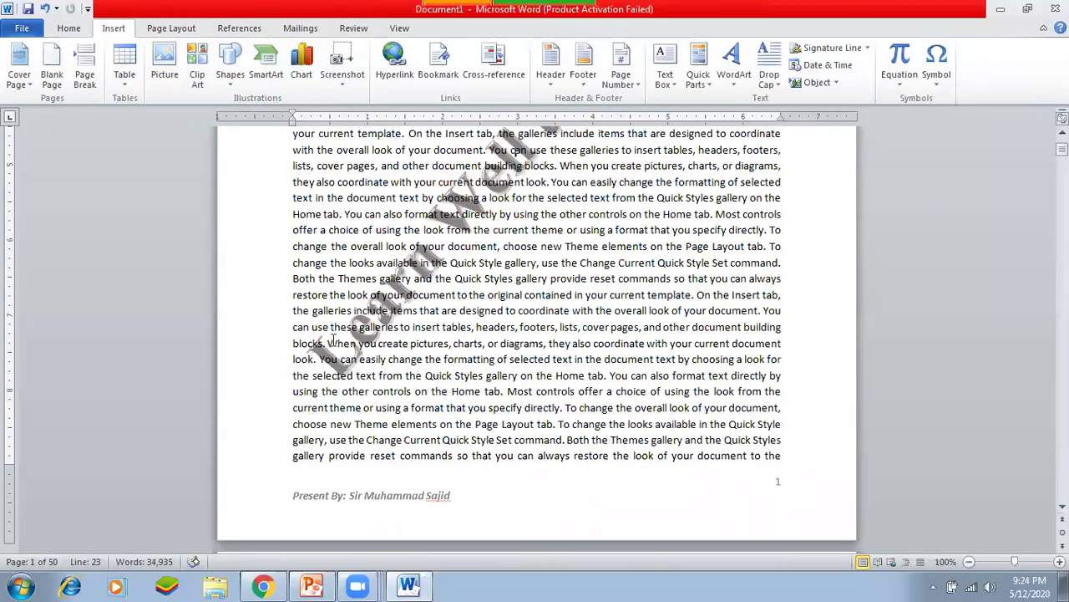
scroll(393, 413, "up", 1)
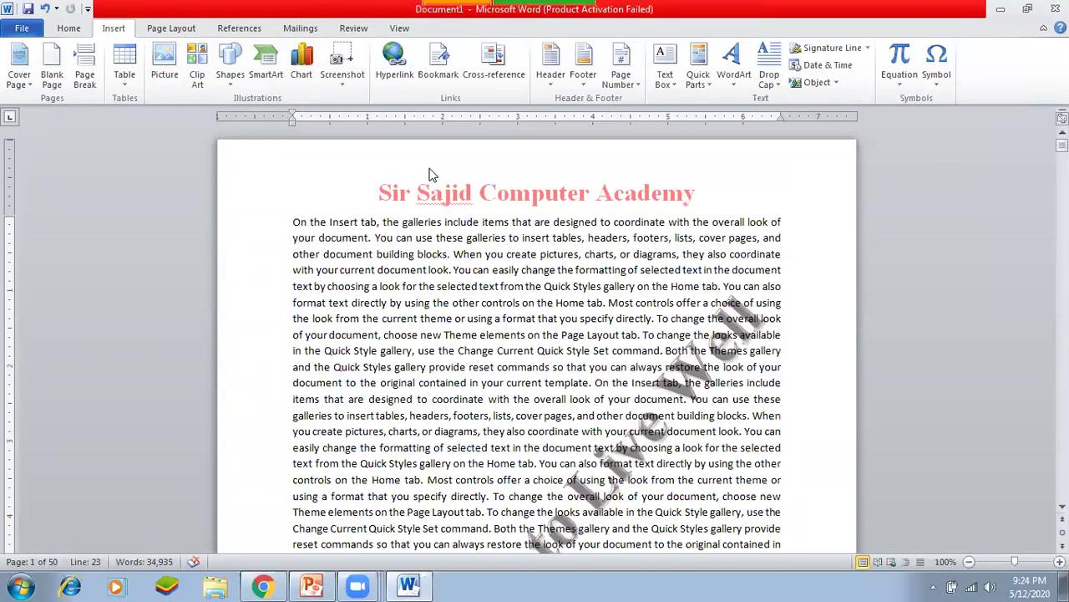
Open the first page's header for editing and list all available clip art of every media type.
double_click(360, 199)
left_click(112, 30)
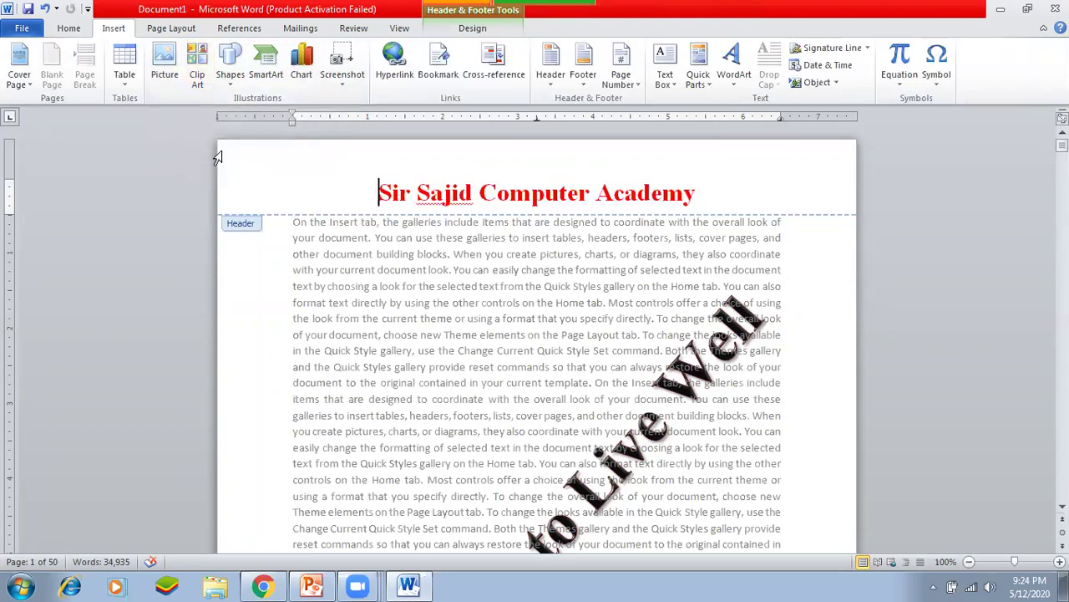
left_click(196, 75)
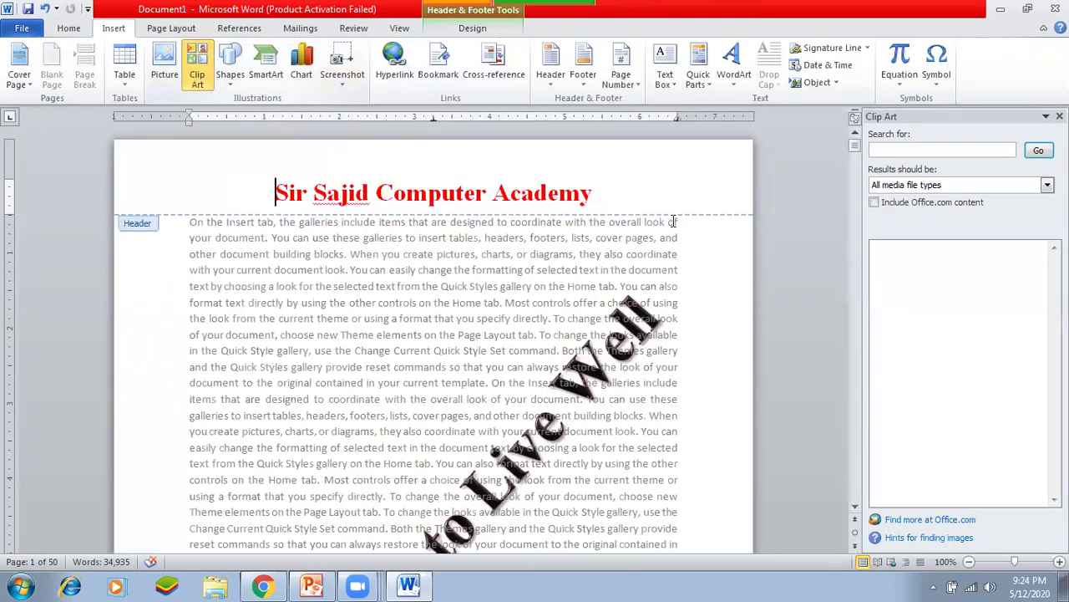
left_click(1038, 150)
Find the clip art of a woman working at a computer and insert it before the header title.
left_click(1054, 499)
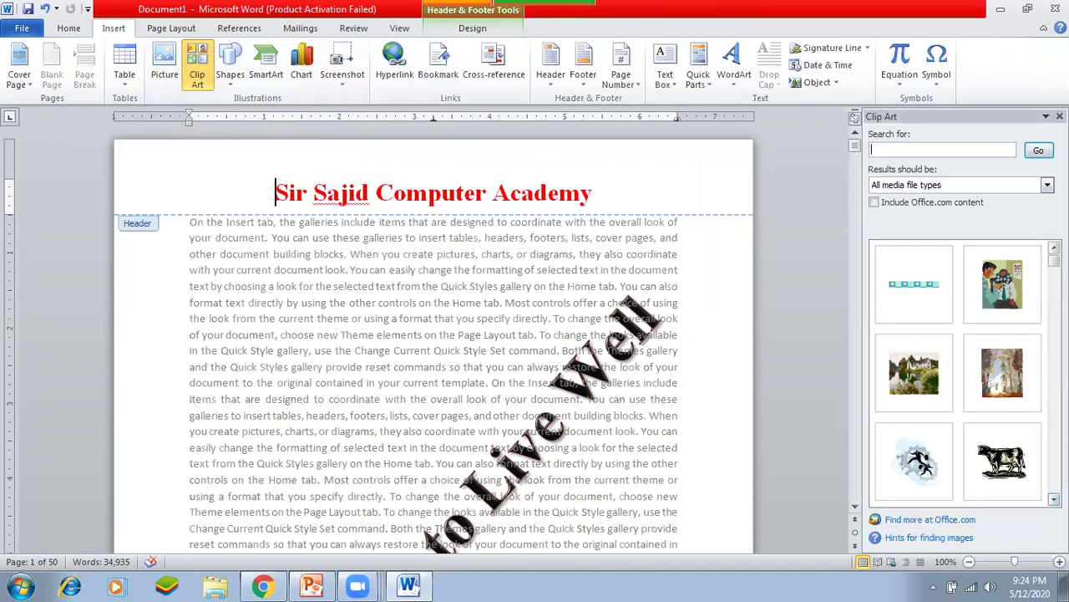
left_click(1054, 498)
left_click(1054, 499)
left_click(1055, 499)
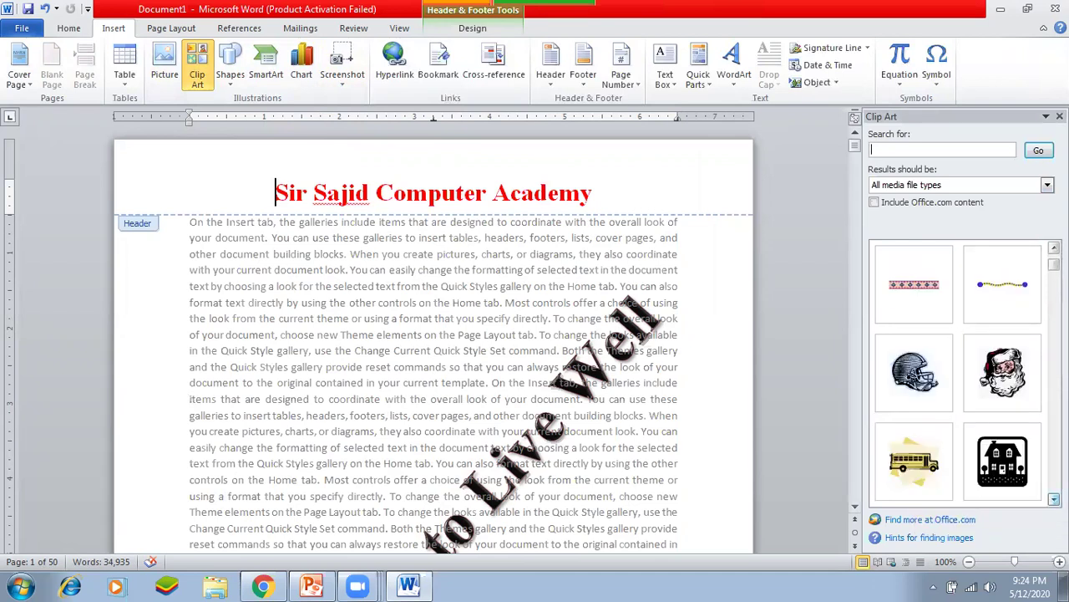
left_click(1054, 499)
left_click(1054, 499)
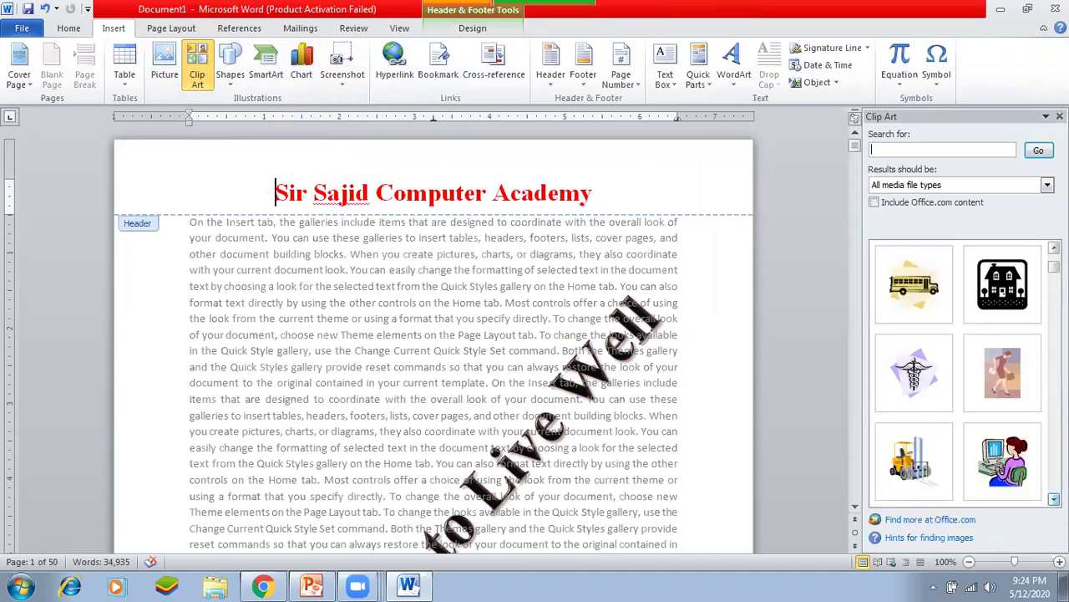
left_click(1054, 498)
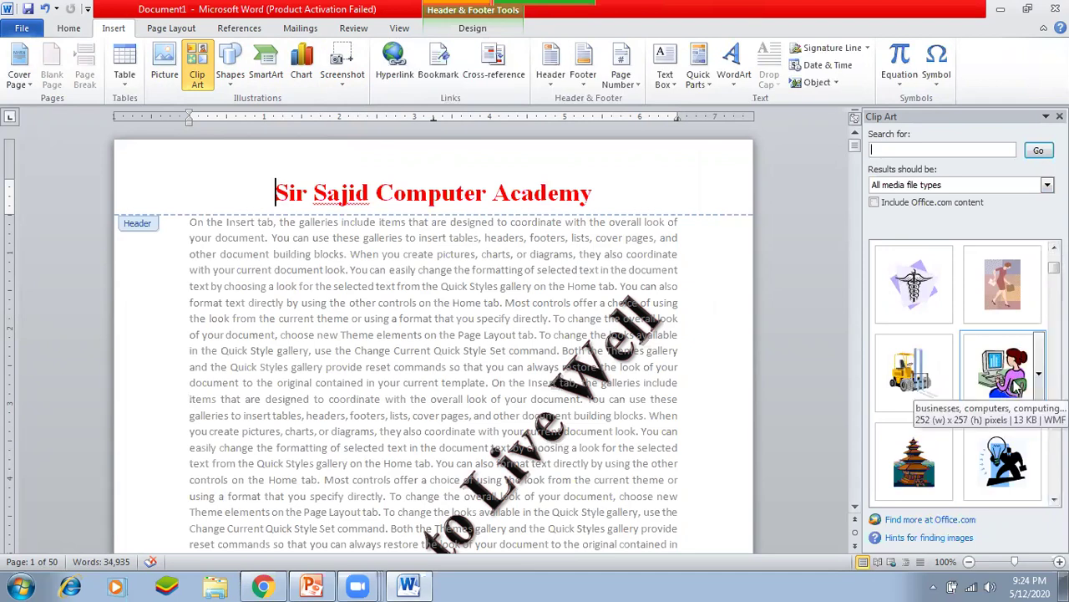
left_click(1018, 386)
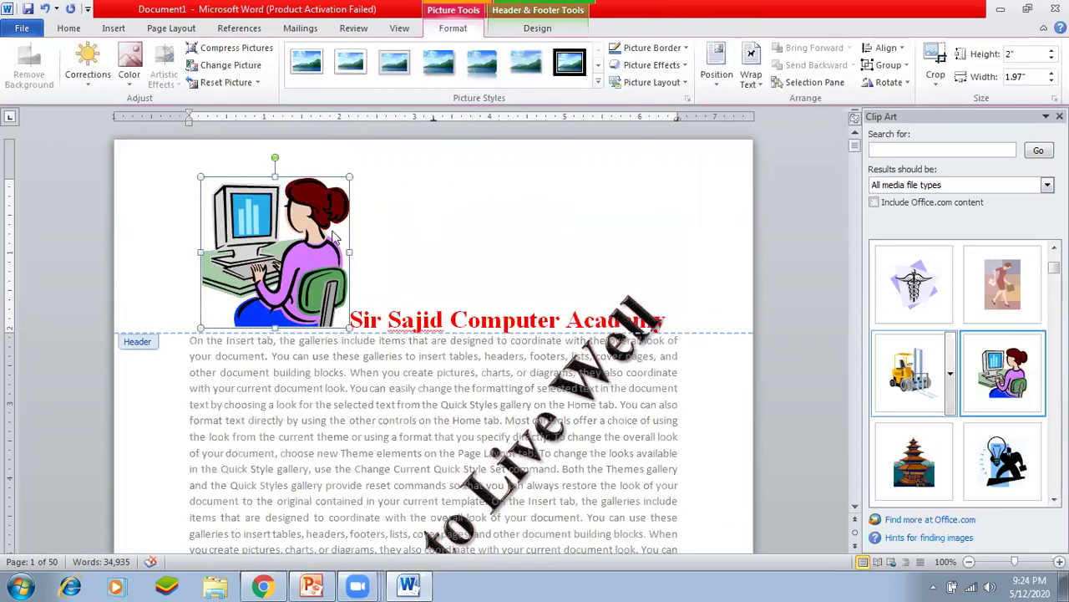
Set the clip art's text wrapping to In Front of Text, shrink it to about 0.69" by 0.68", and place it beside the header title's start.
left_click(756, 83)
left_click(802, 219)
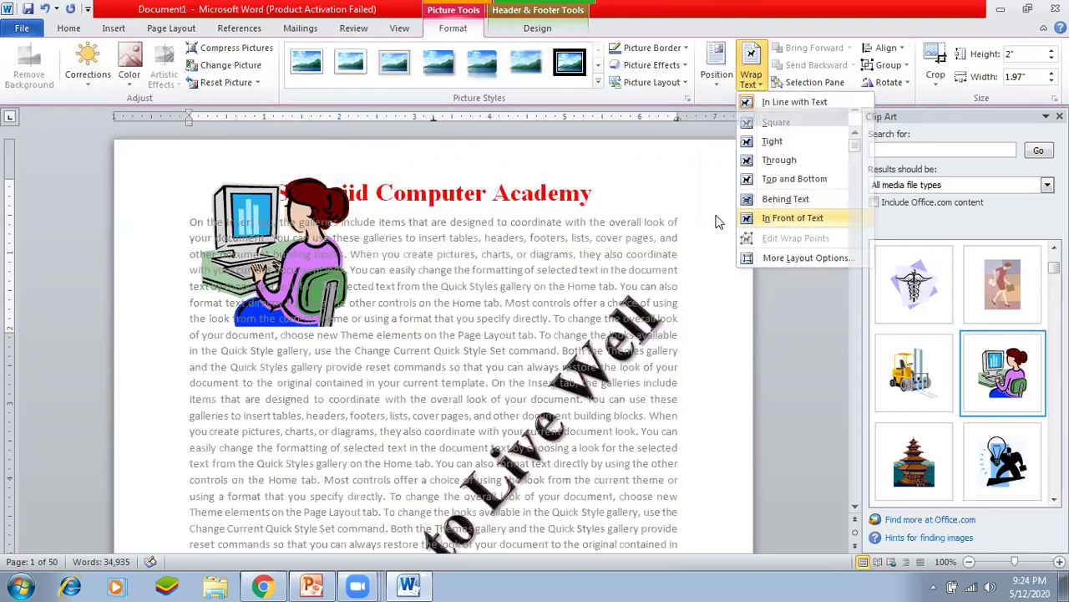
left_click_drag(349, 177, 254, 276)
left_click_drag(238, 317, 237, 185)
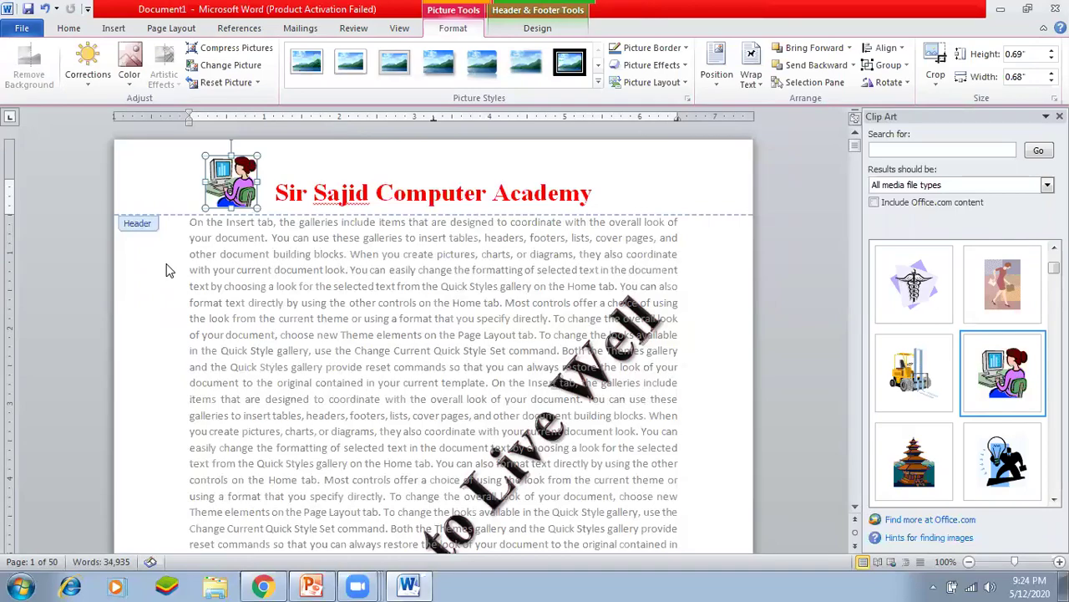
Close header editing, check the clip art on the pages, and close the Clip Art pane.
double_click(166, 270)
scroll(349, 251, "down", 3)
scroll(349, 253, "down", 15)
scroll(347, 259, "down", 8)
scroll(349, 252, "up", 8)
scroll(288, 265, "up", 5)
scroll(291, 259, "down", 10)
scroll(292, 251, "up", 7)
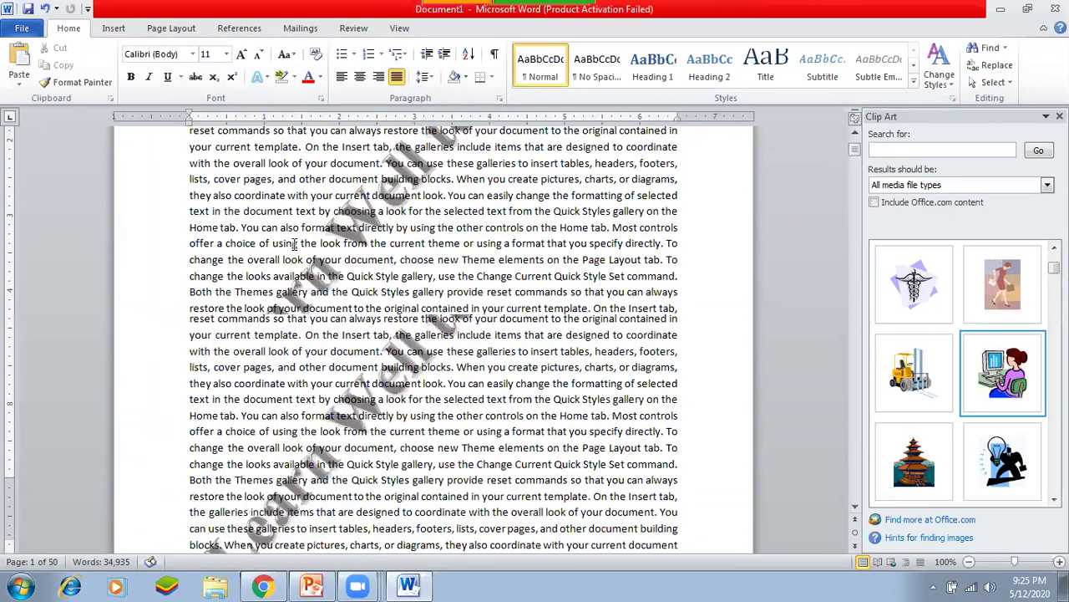
scroll(294, 244, "up", 3)
left_click(1060, 116)
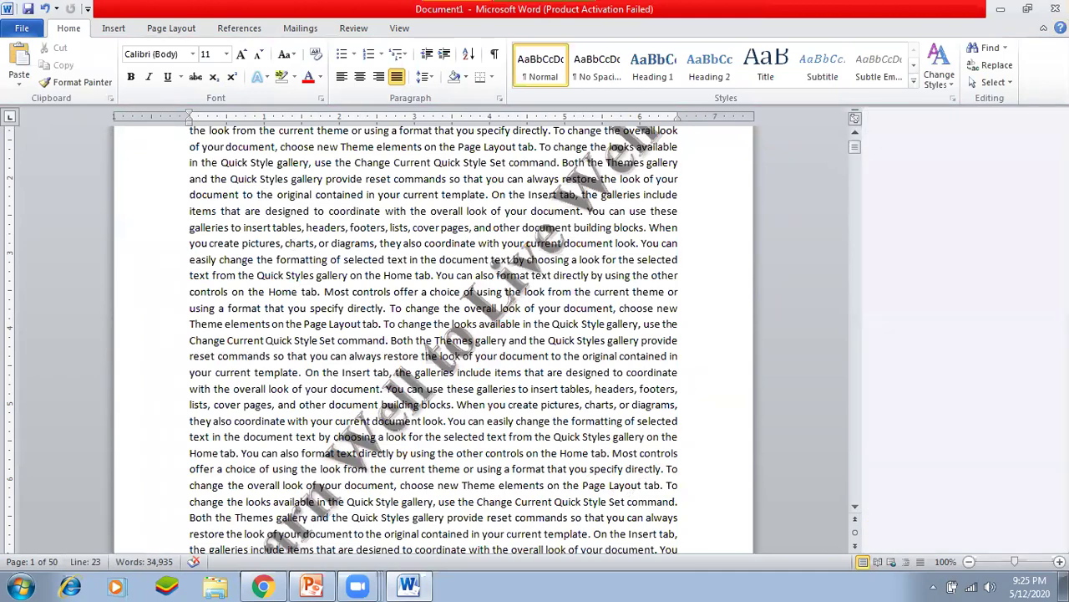
scroll(744, 372, "down", 3)
scroll(742, 368, "up", 6)
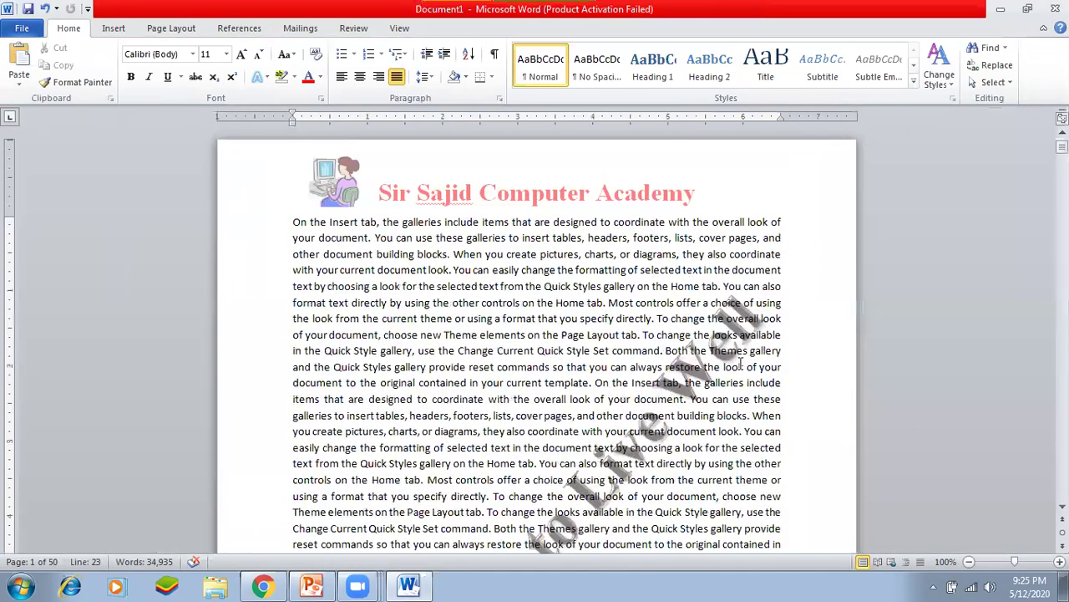
Examine the header picture and title, page-numbered footer and watermark on pages 1 to 4, and return to the first page.
scroll(740, 361, "down", 15)
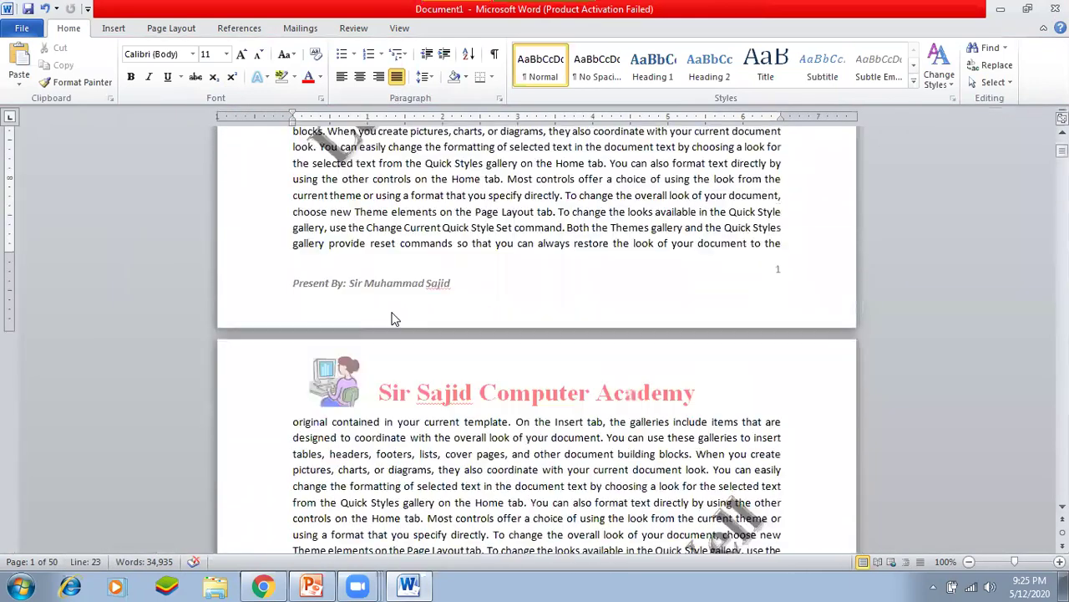
scroll(776, 418, "down", 18)
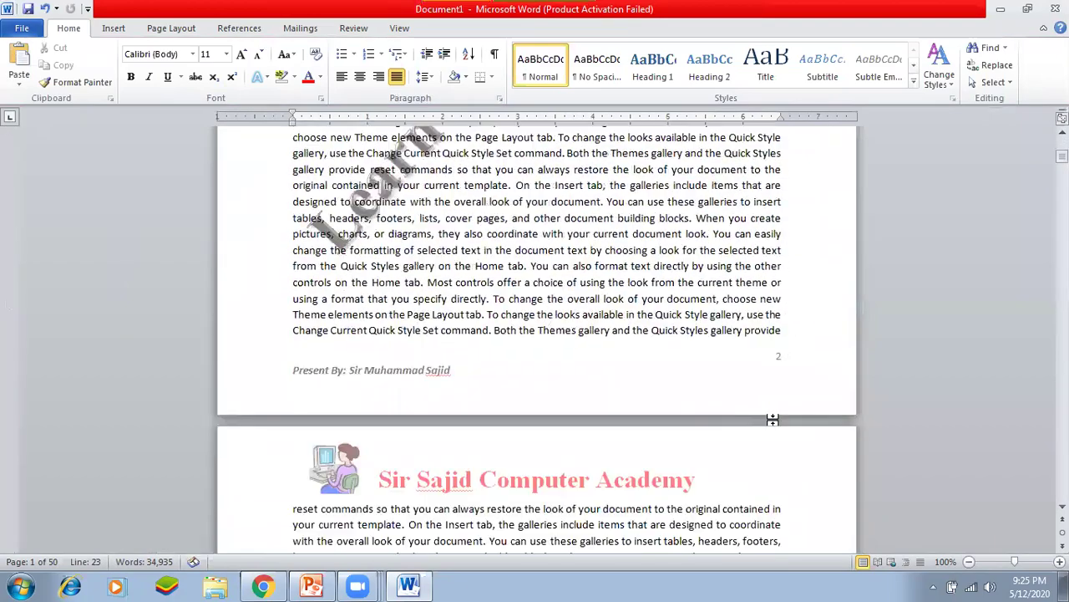
scroll(777, 418, "down", 18)
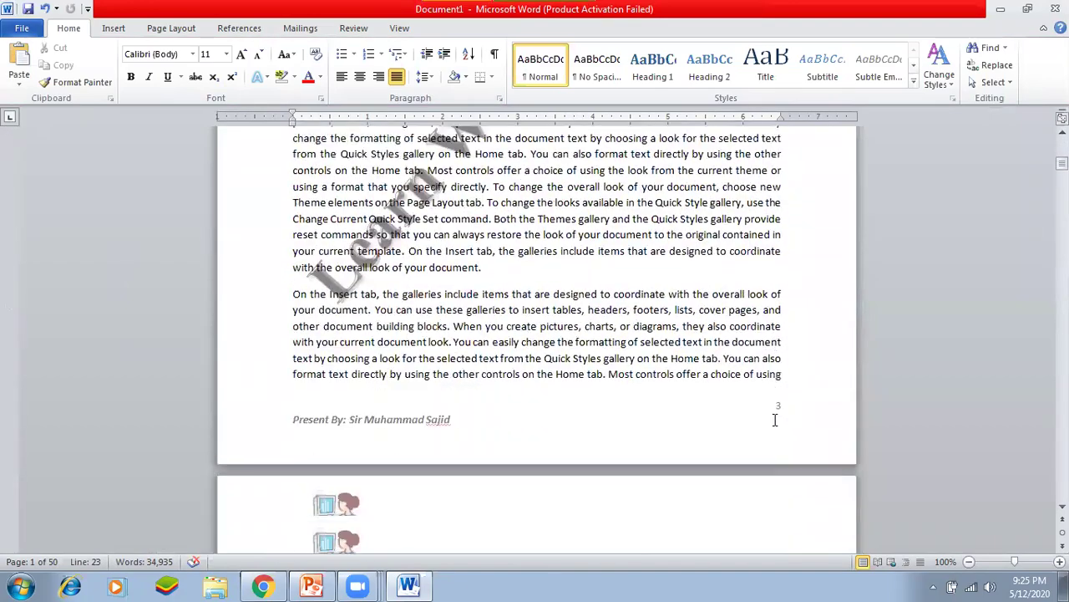
scroll(776, 418, "down", 8)
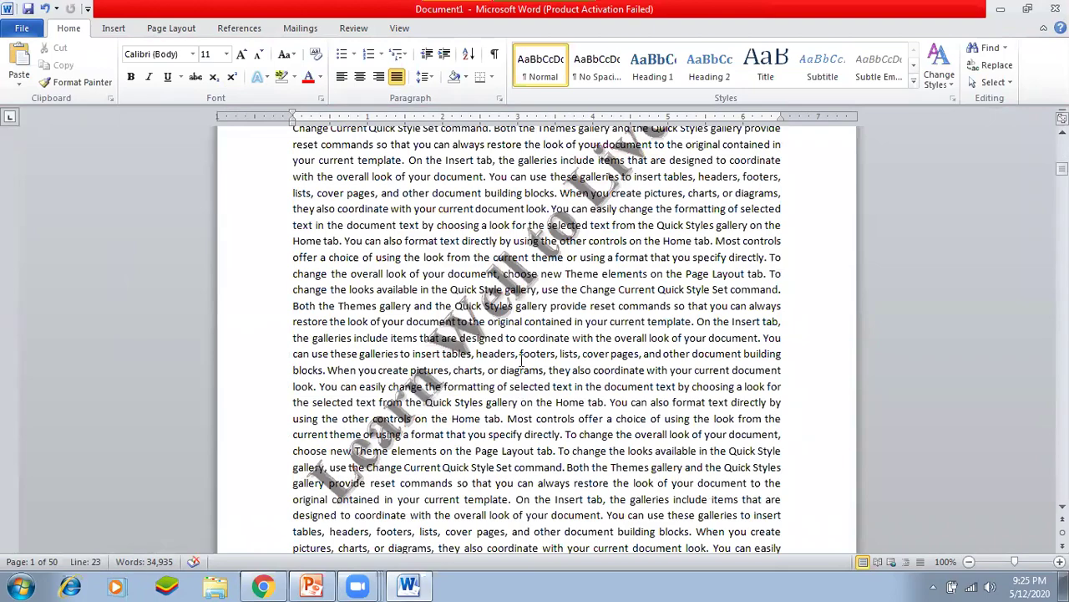
scroll(542, 331, "down", 9)
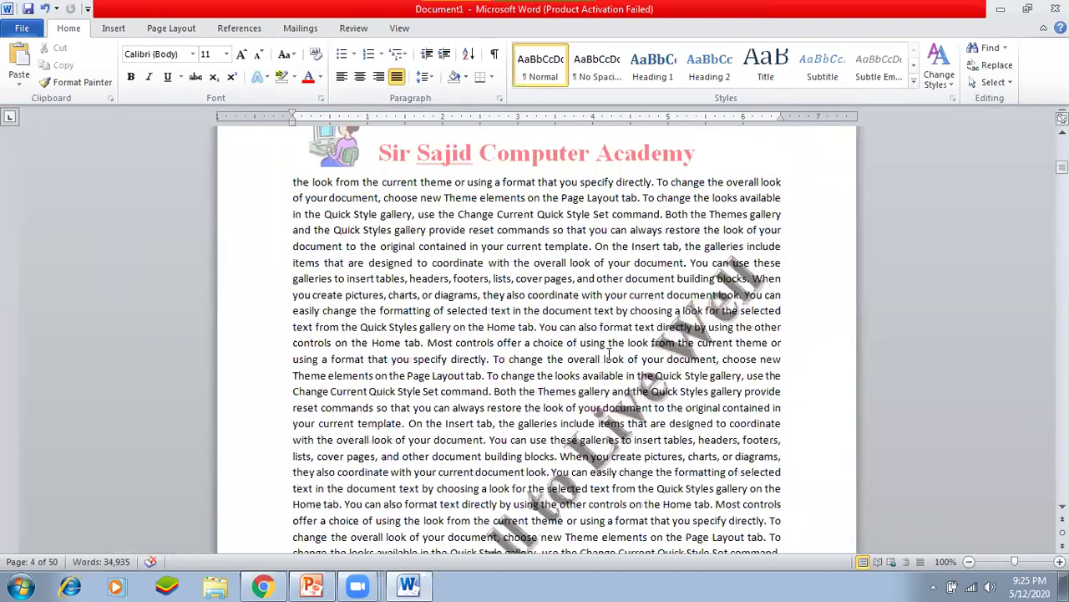
scroll(609, 355, "up", 20)
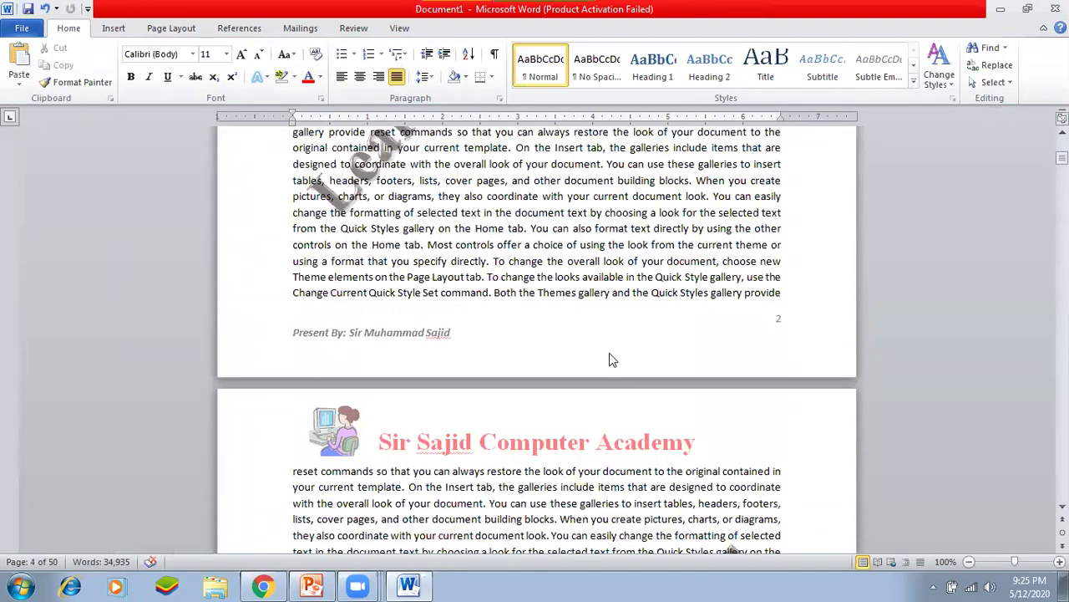
scroll(609, 359, "up", 15)
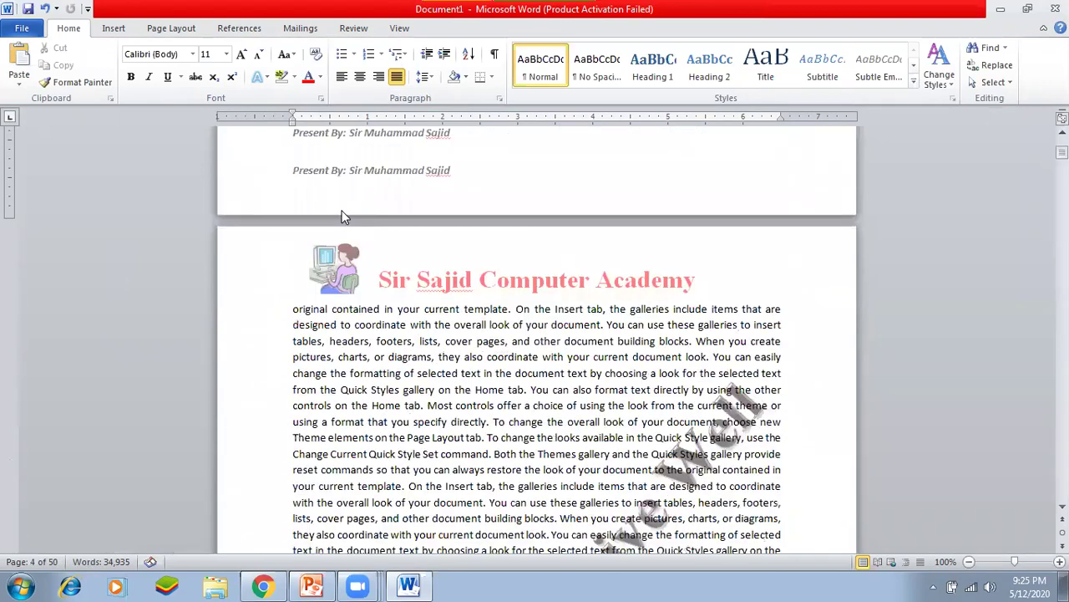
scroll(343, 218, "up", 2)
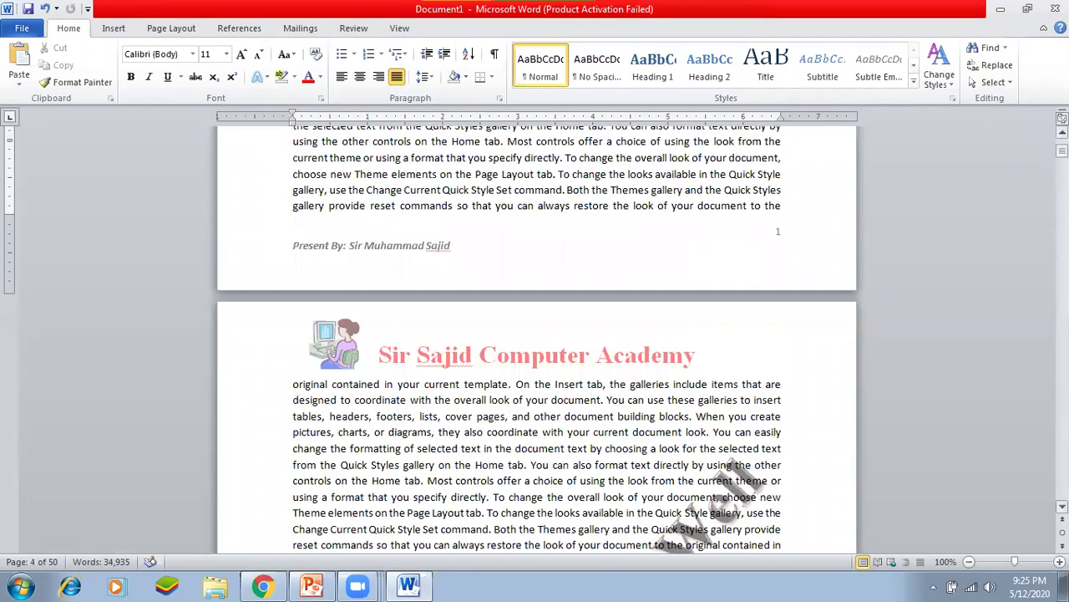
scroll(995, 149, "up", 15)
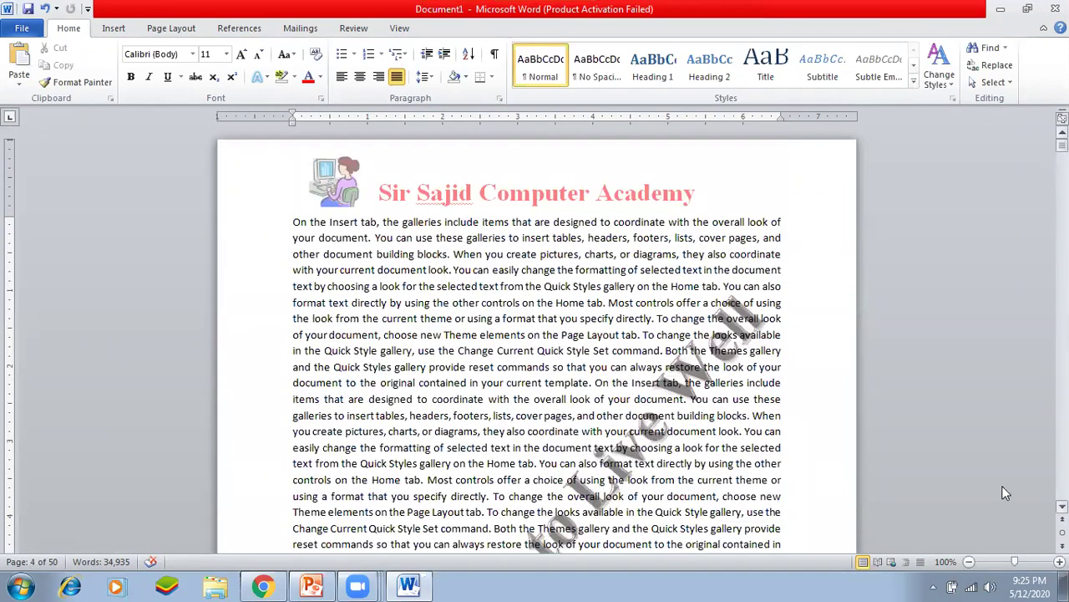
View the document at 20% zoom to compare many pages at once, and highlight the body text on the fourth and third pages.
left_click(970, 561)
left_click(969, 562)
left_click(969, 561)
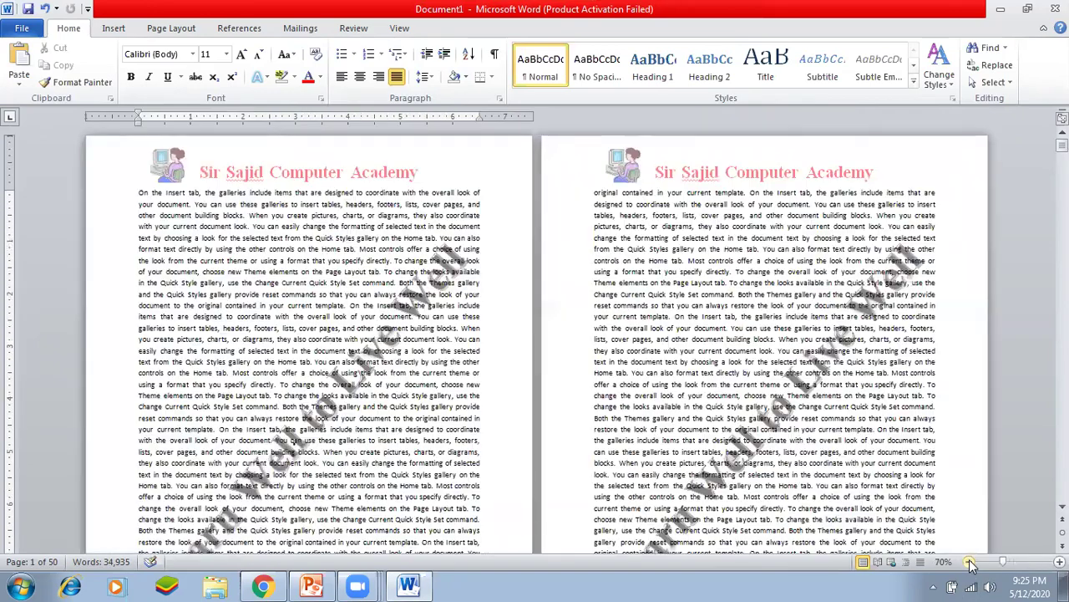
left_click(969, 561)
left_click(970, 561)
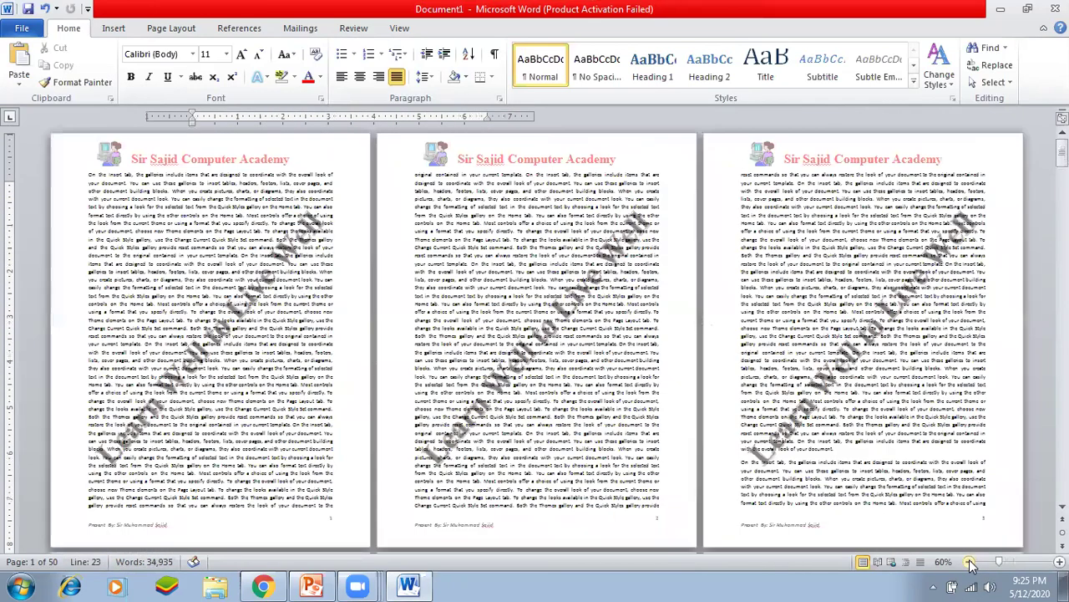
left_click(969, 561)
left_click(969, 562)
left_click(969, 561)
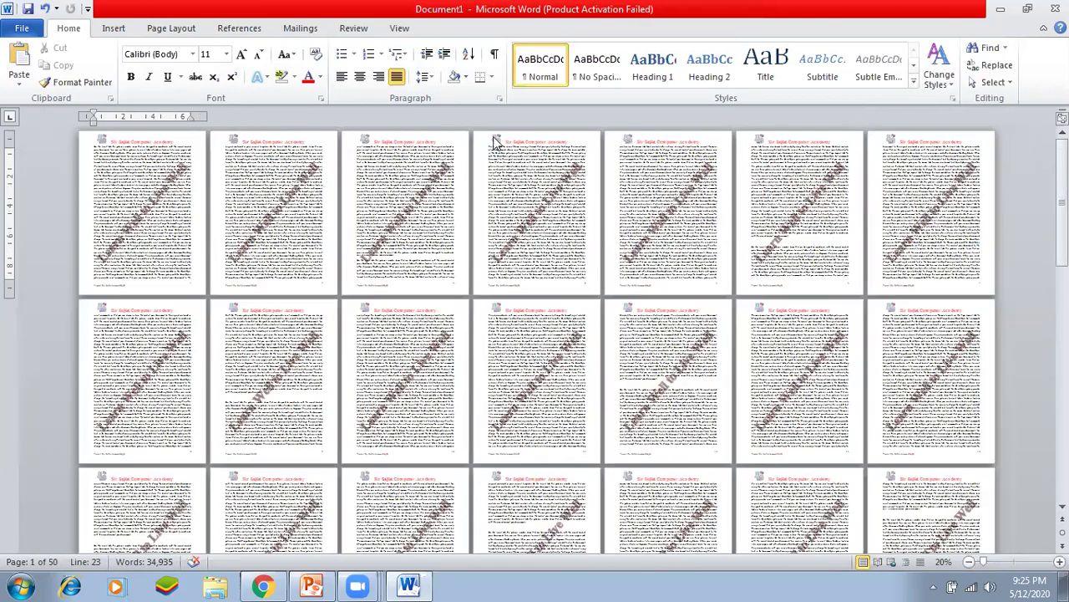
left_click_drag(490, 149, 589, 287)
left_click_drag(359, 149, 461, 276)
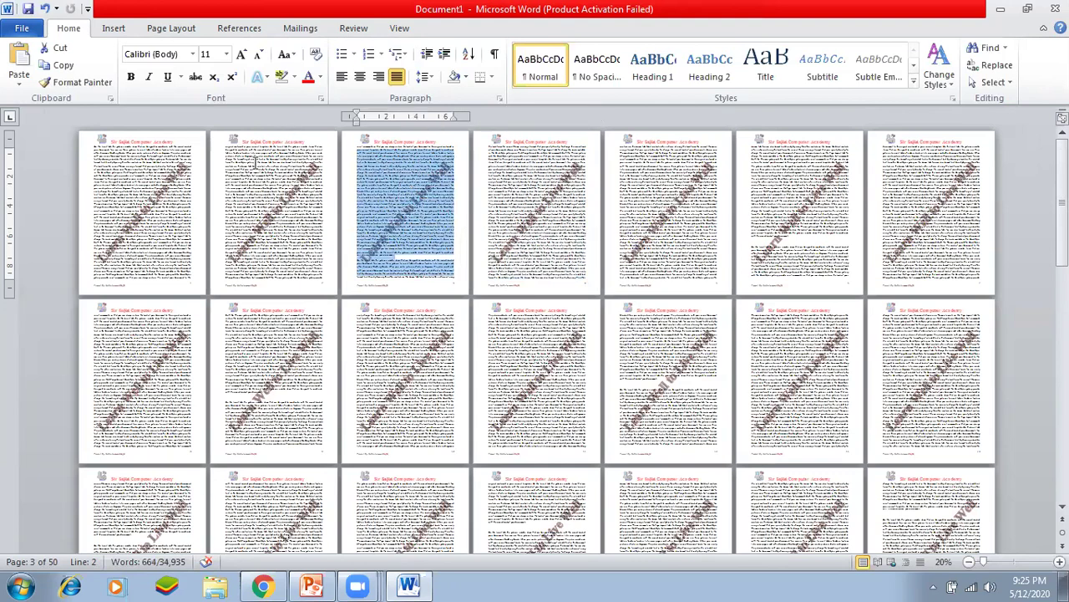
Try the Three, Left and Right column presets for page 2's body text, and apply Two equal columns with a line between.
left_click_drag(228, 149, 320, 270)
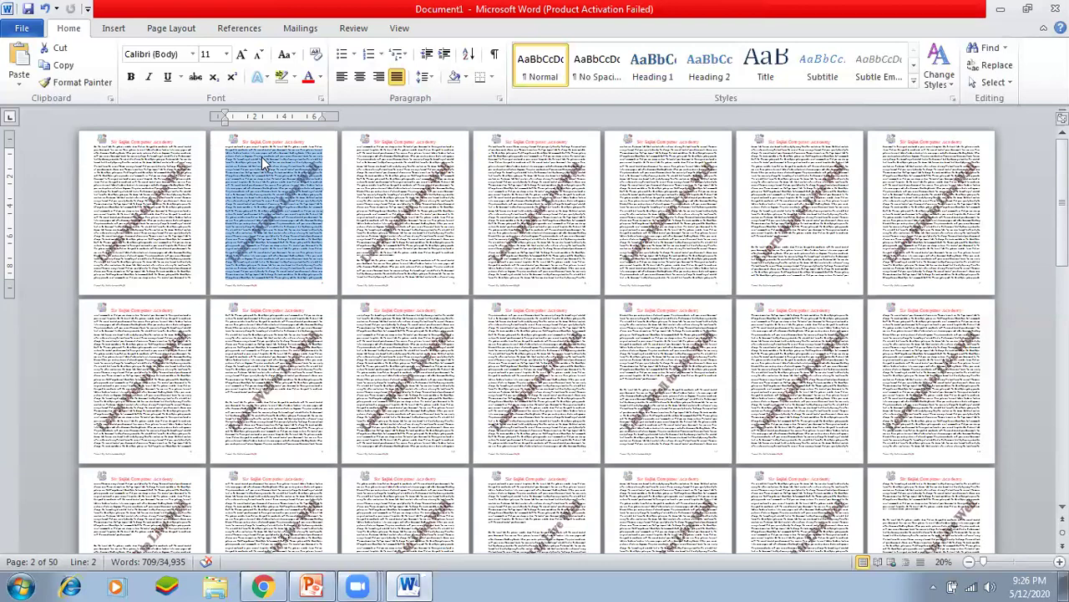
left_click(171, 28)
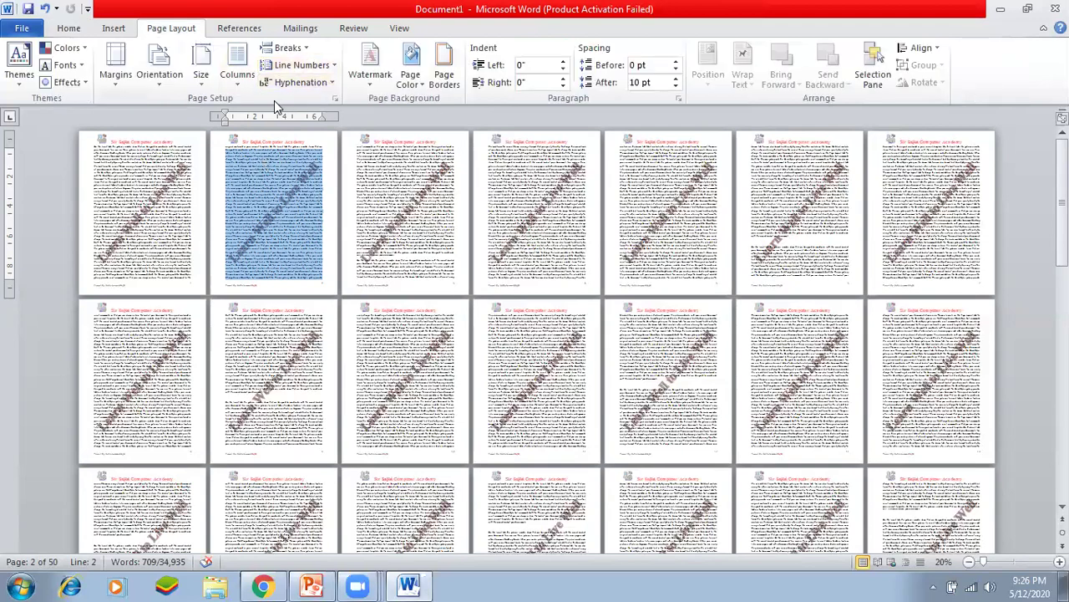
left_click(238, 71)
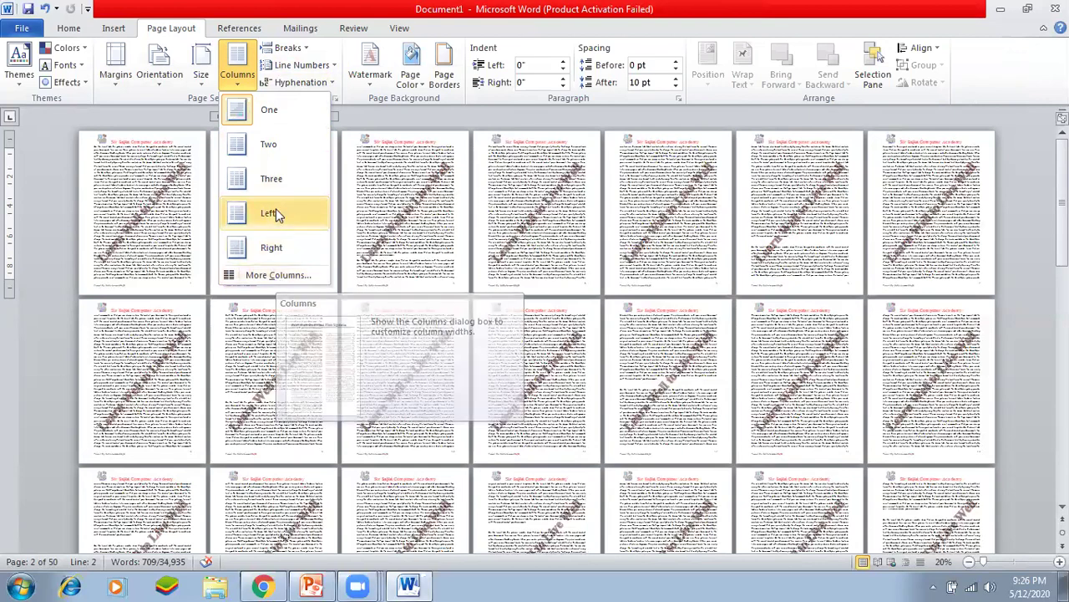
left_click(272, 275)
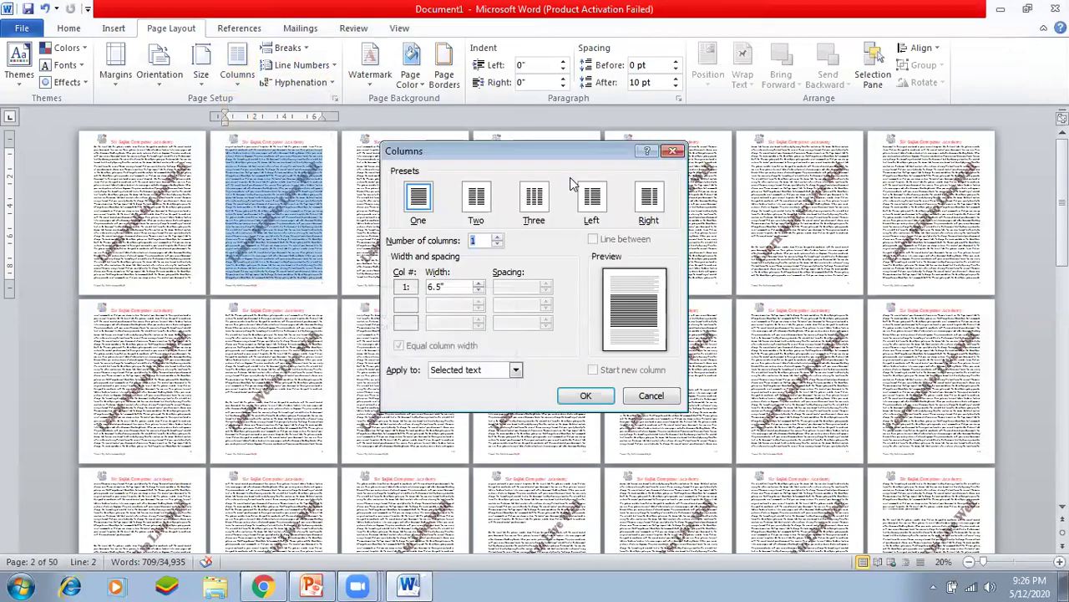
left_click_drag(582, 159, 672, 220)
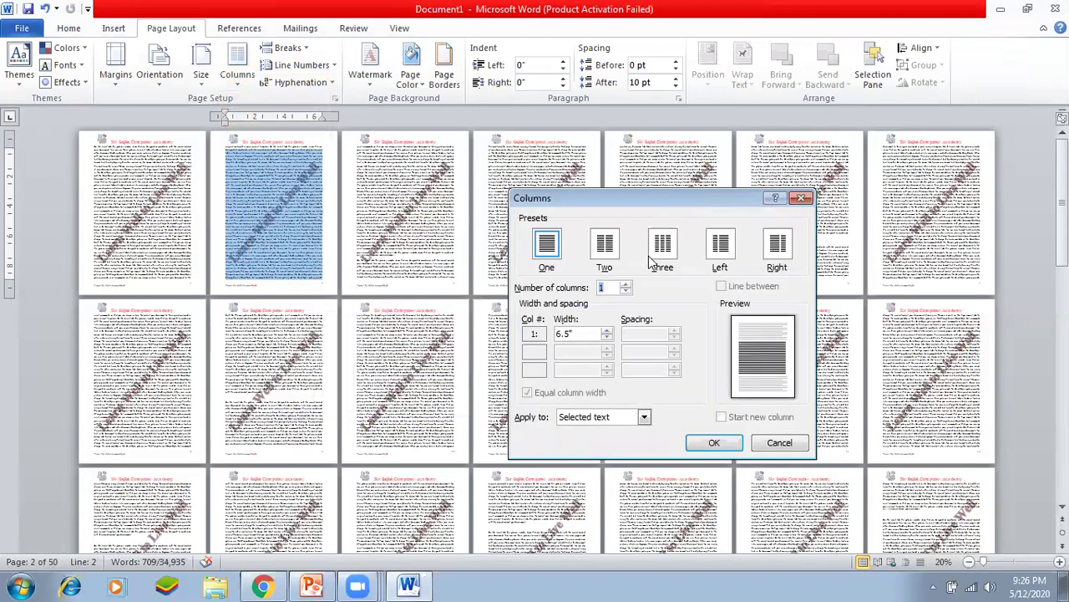
left_click(616, 250)
left_click(672, 238)
left_click(718, 242)
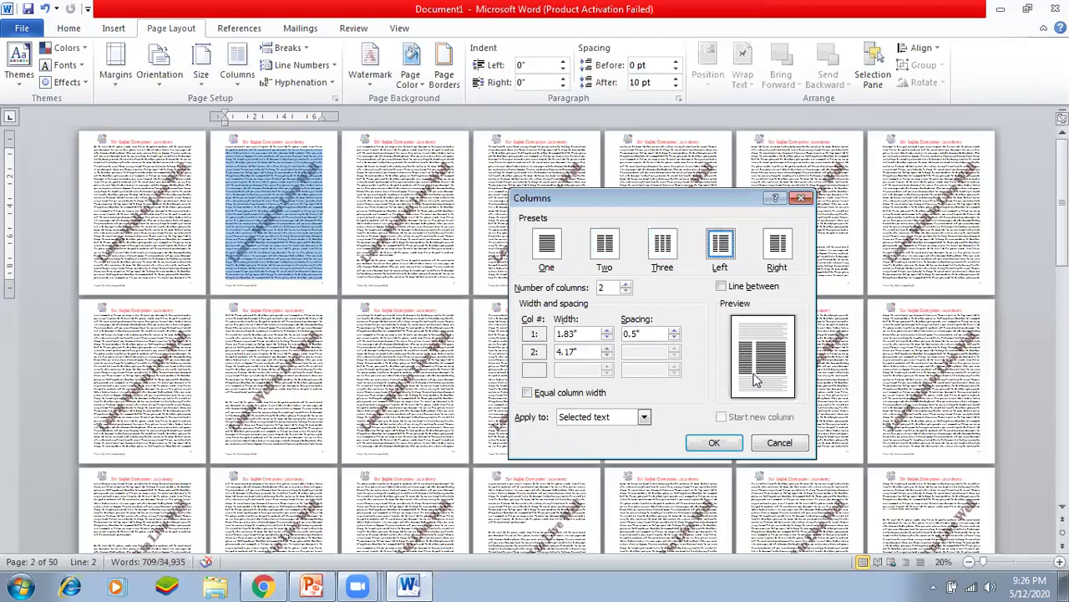
left_click(777, 244)
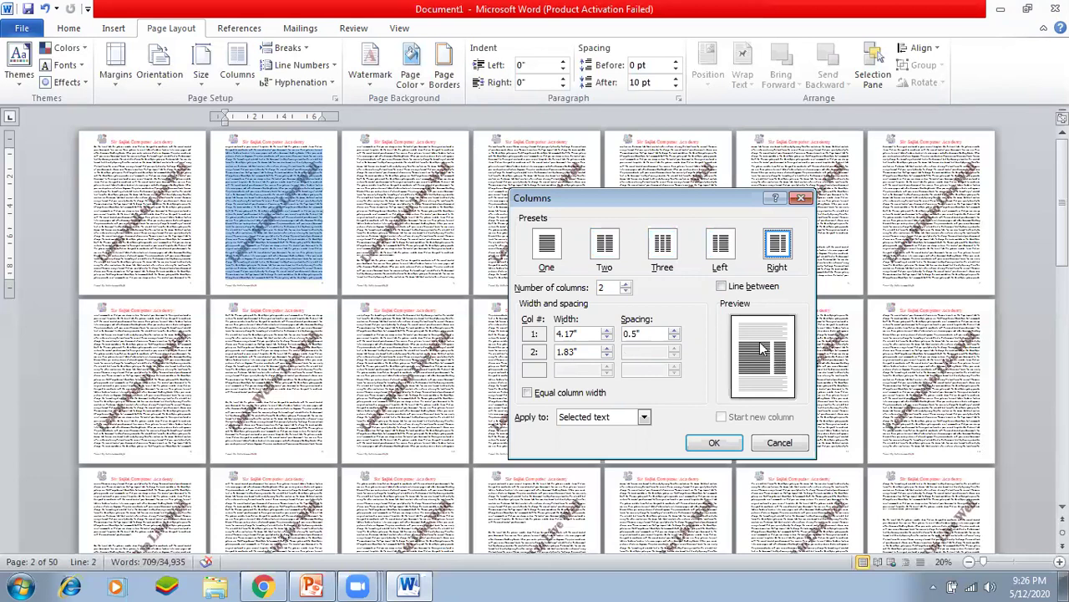
left_click(606, 244)
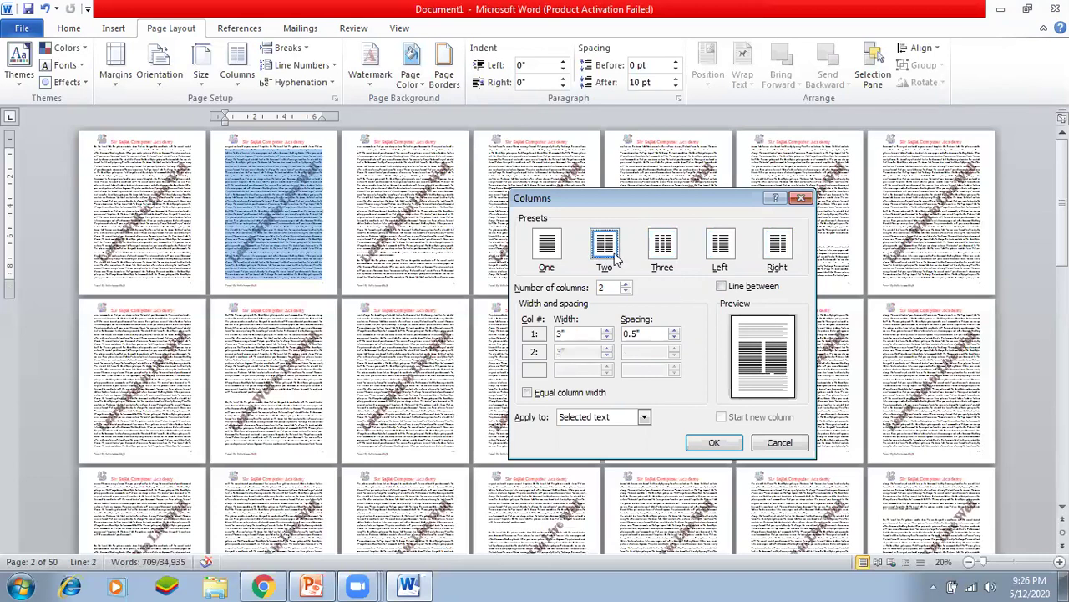
left_click(724, 287)
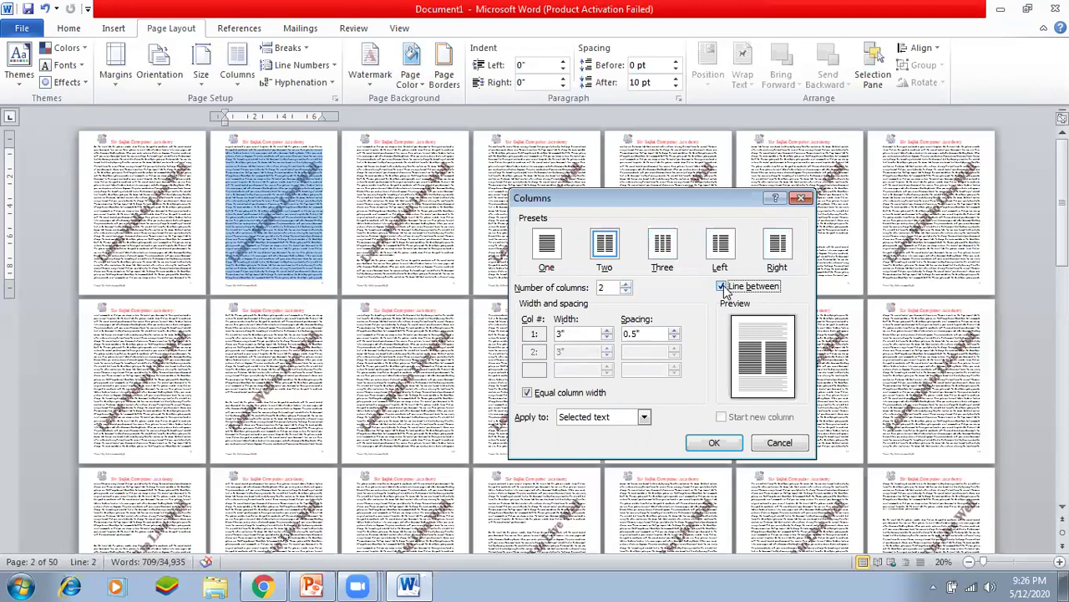
left_click(714, 446)
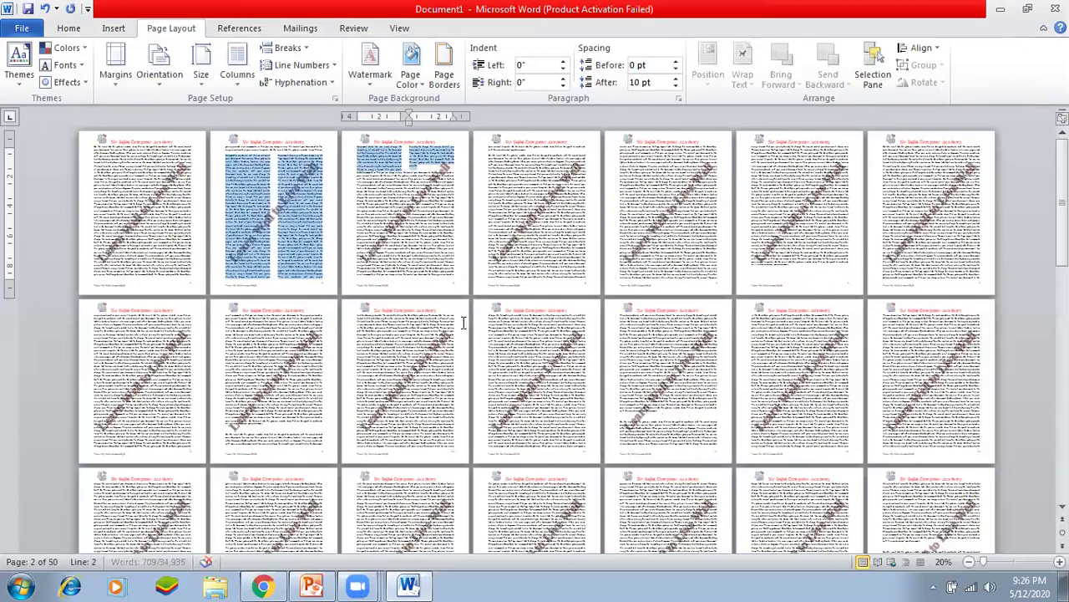
left_click(482, 296)
left_click(324, 360)
left_click(353, 193)
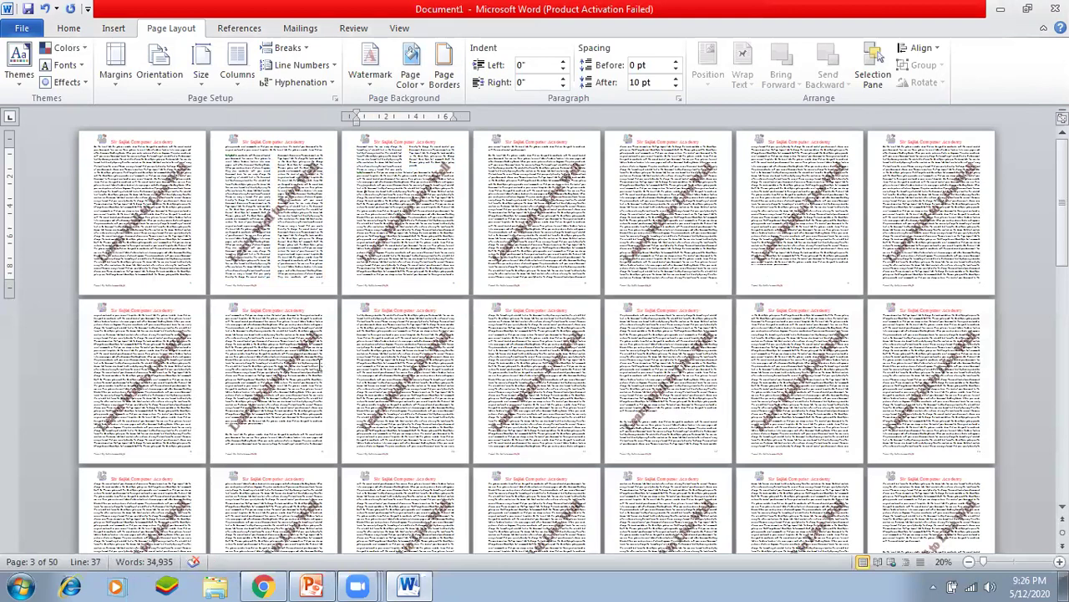
View the document at 100% zoom and examine the two-column text with its dividing line on pages 2 and 3.
left_click(297, 241)
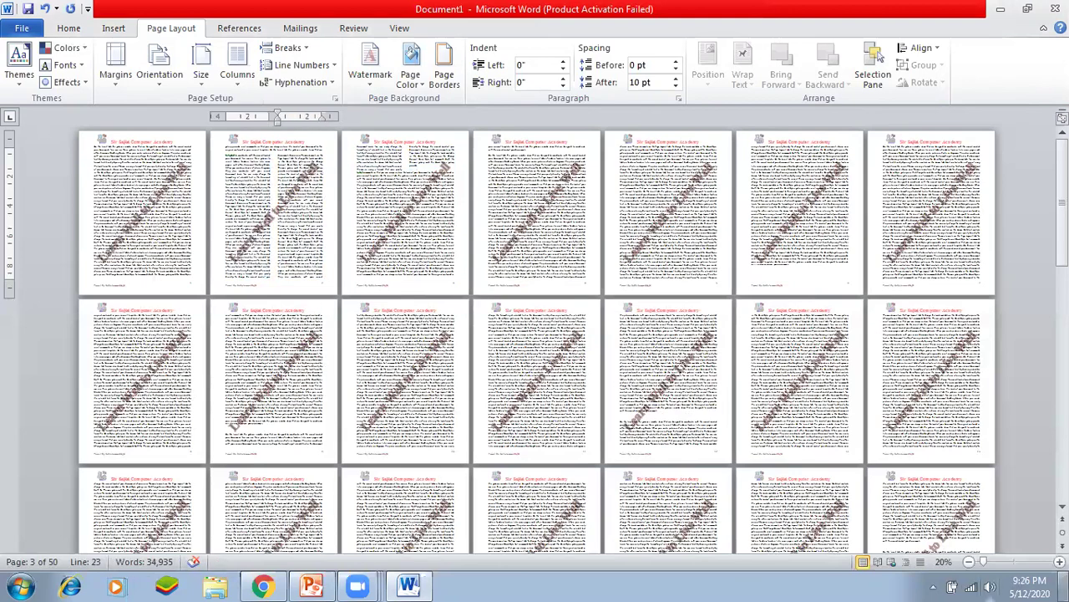
left_click(943, 561)
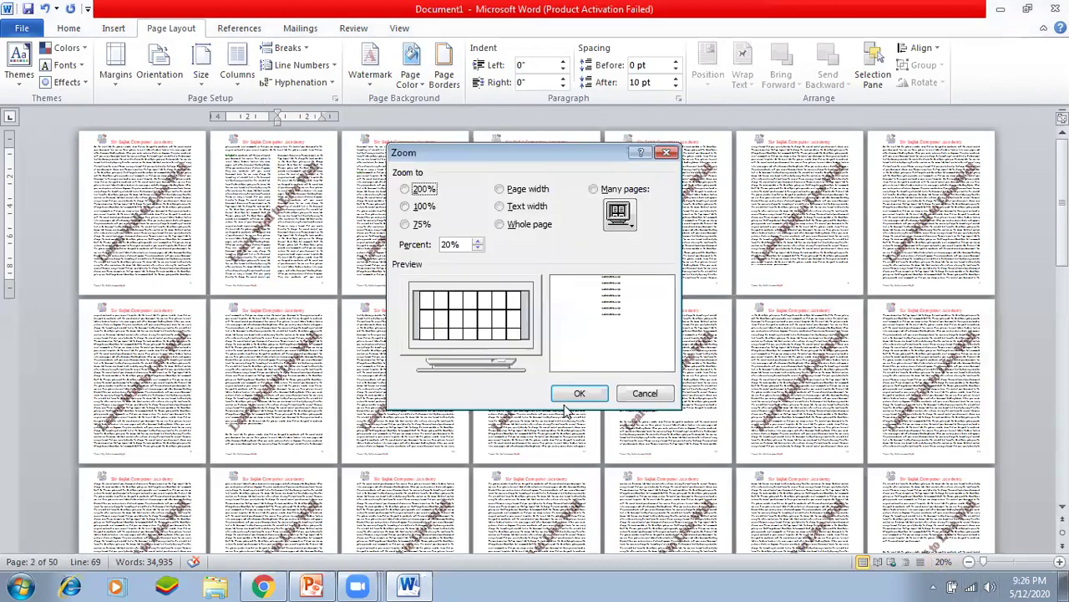
left_click(430, 205)
left_click(579, 394)
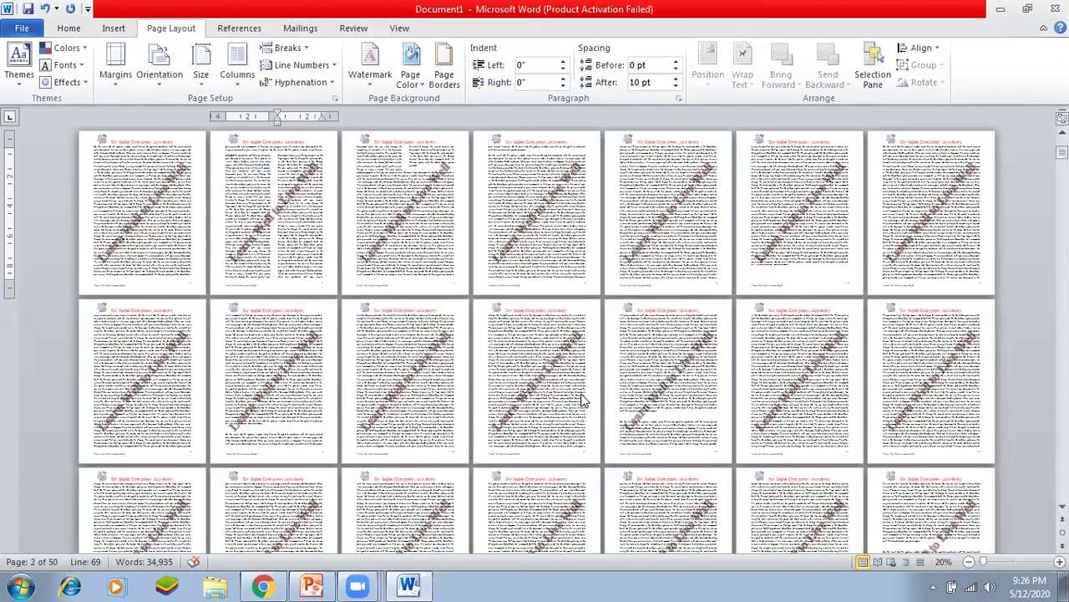
scroll(582, 361, "down", 20)
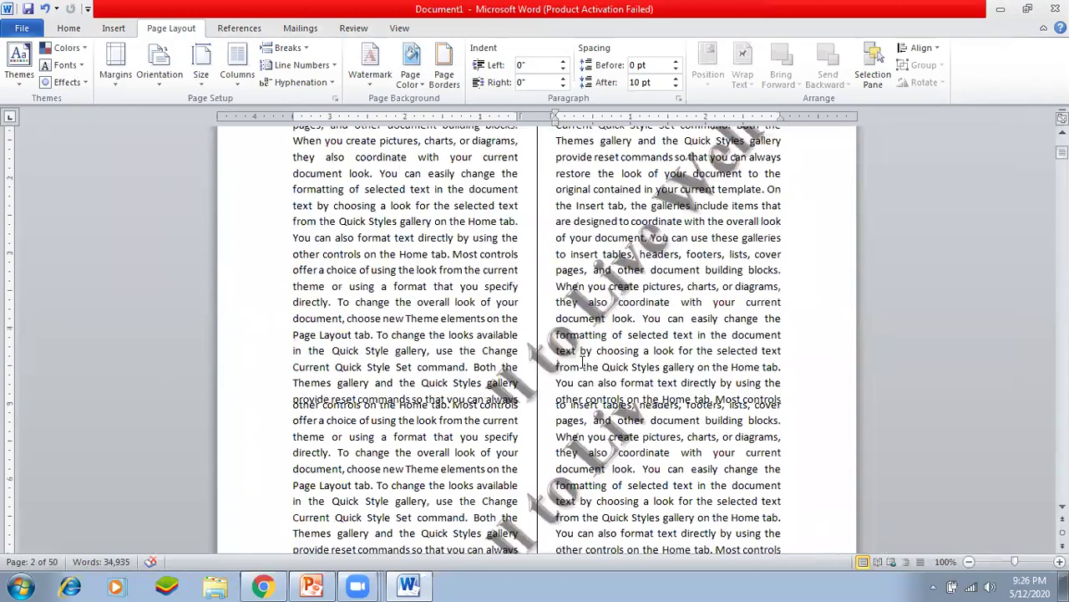
scroll(582, 361, "up", 3)
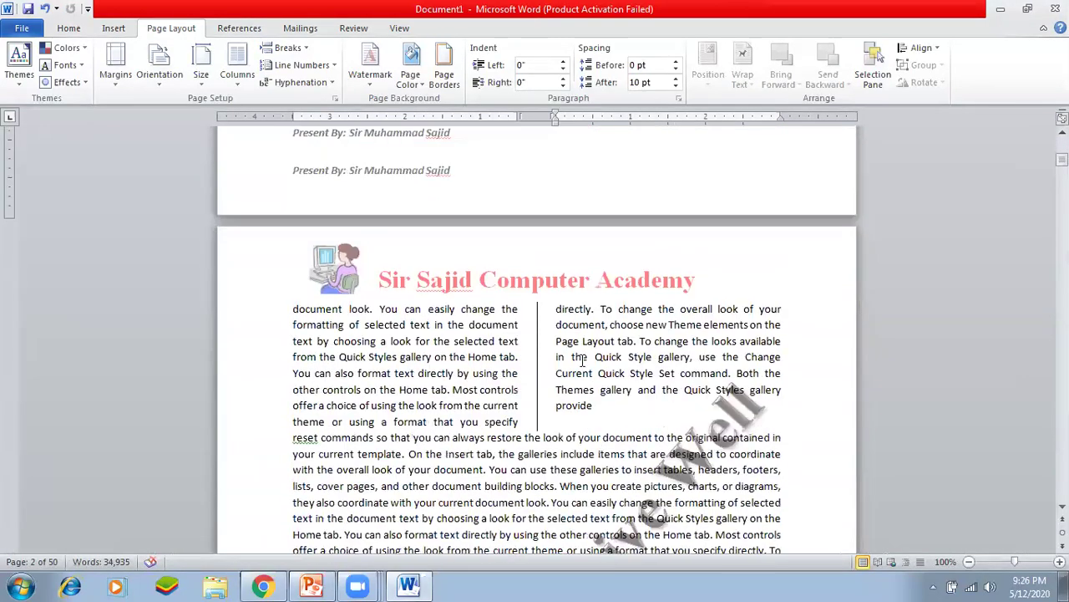
left_click(498, 405)
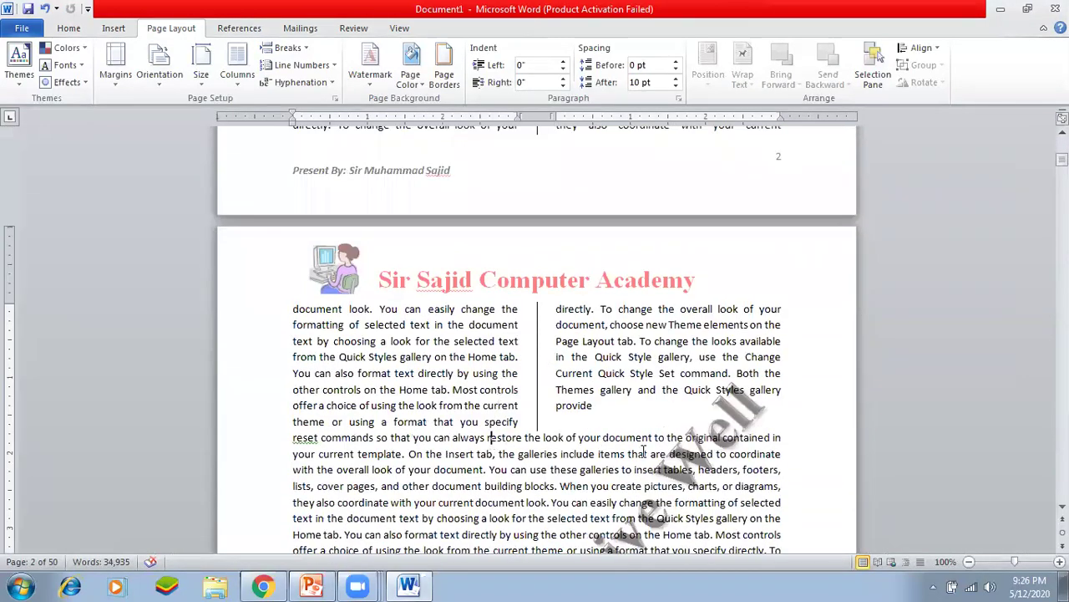
scroll(423, 391, "down", 20)
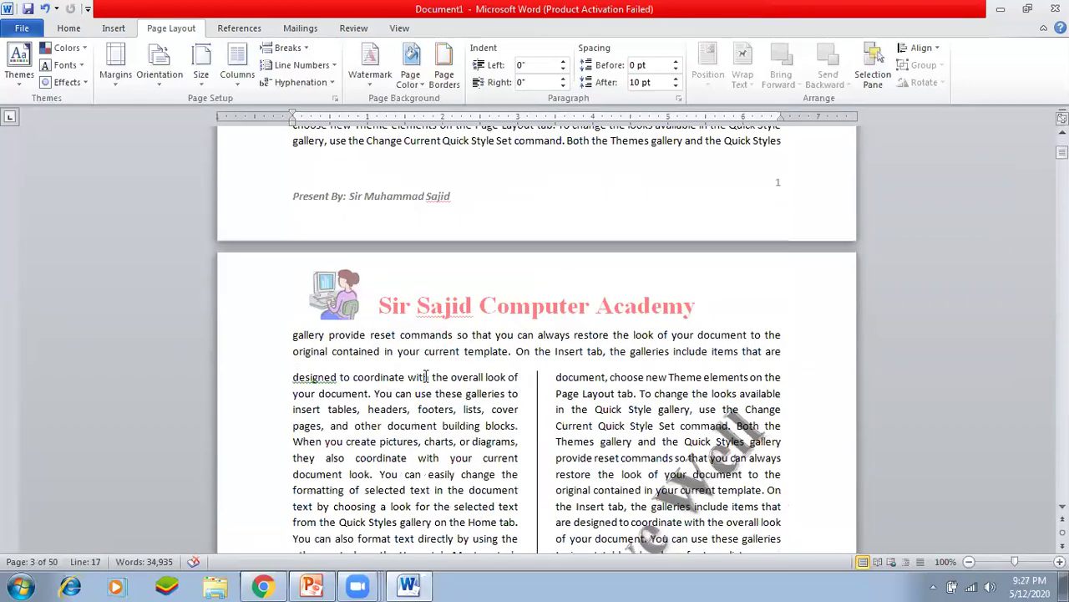
scroll(425, 375, "up", 20)
Lay out the body text on page 4 with the Right column preset.
scroll(434, 342, "down", 20)
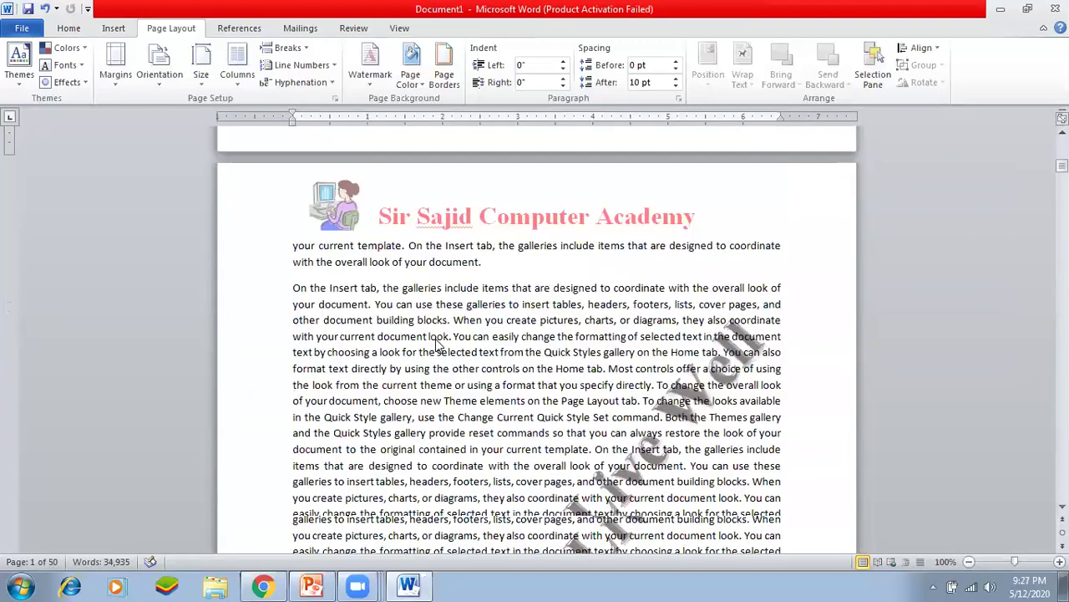
scroll(435, 342, "down", 3)
scroll(436, 338, "down", 5)
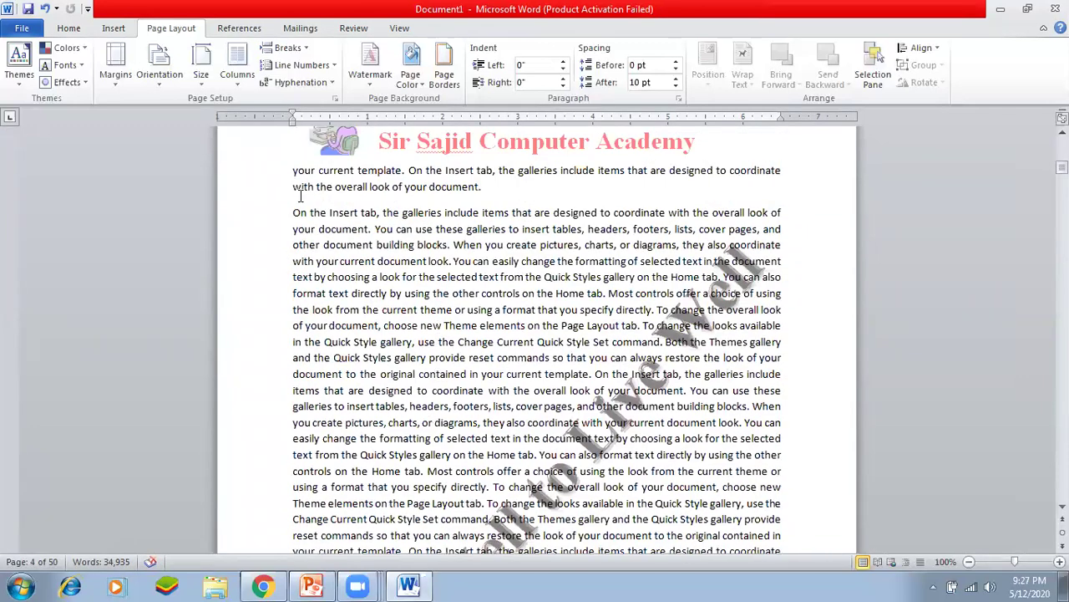
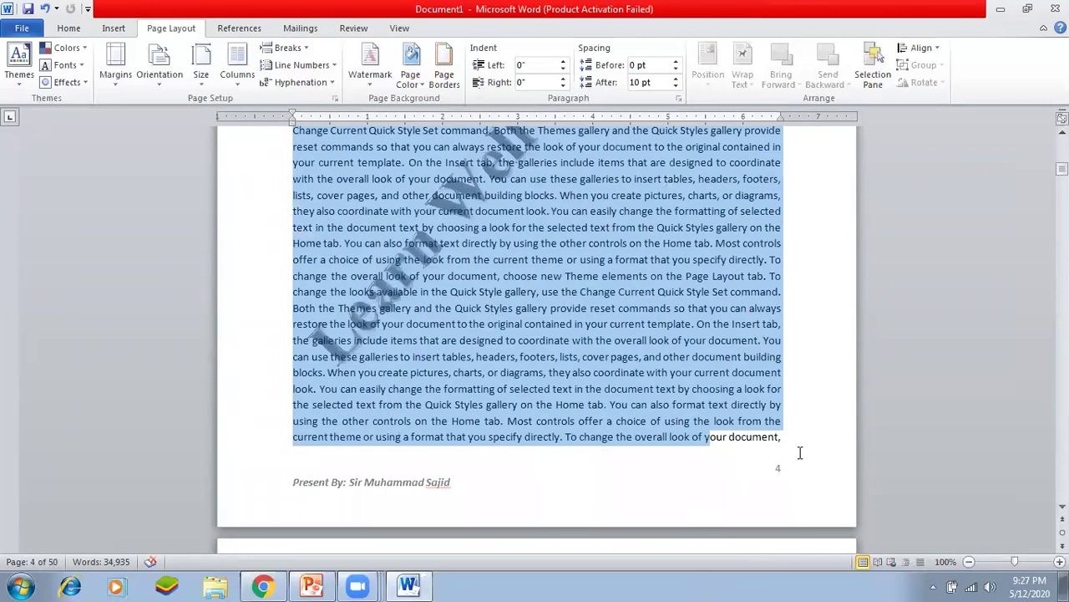
left_click(237, 63)
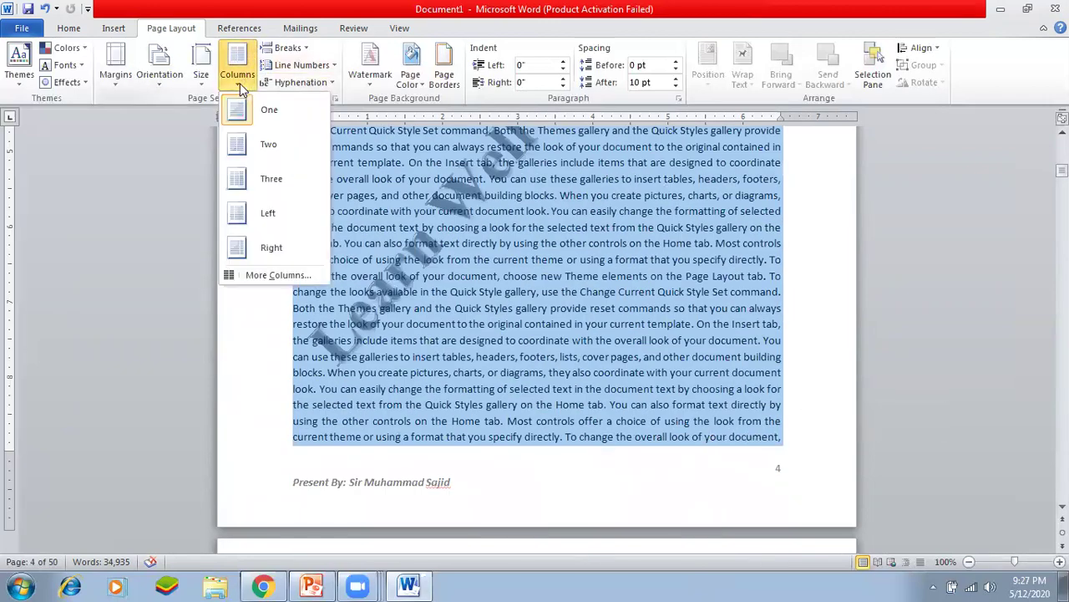
left_click(269, 245)
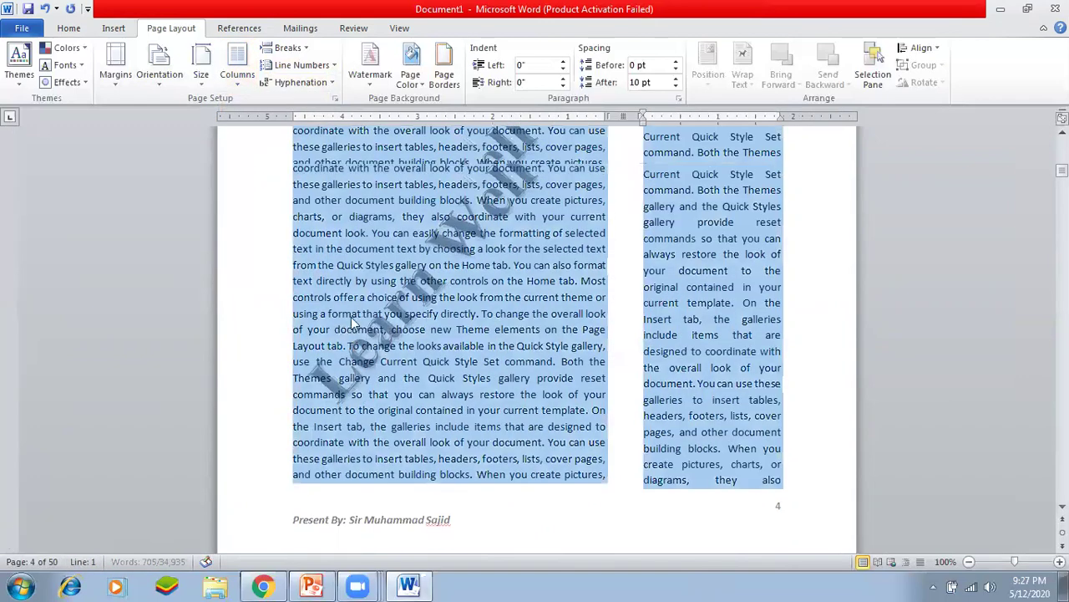
left_click(385, 283)
Examine the column layouts on pages 1 to 5, comparing pages 2 and 4 with the single-column text, and return to the first page.
scroll(460, 286, "up", 10)
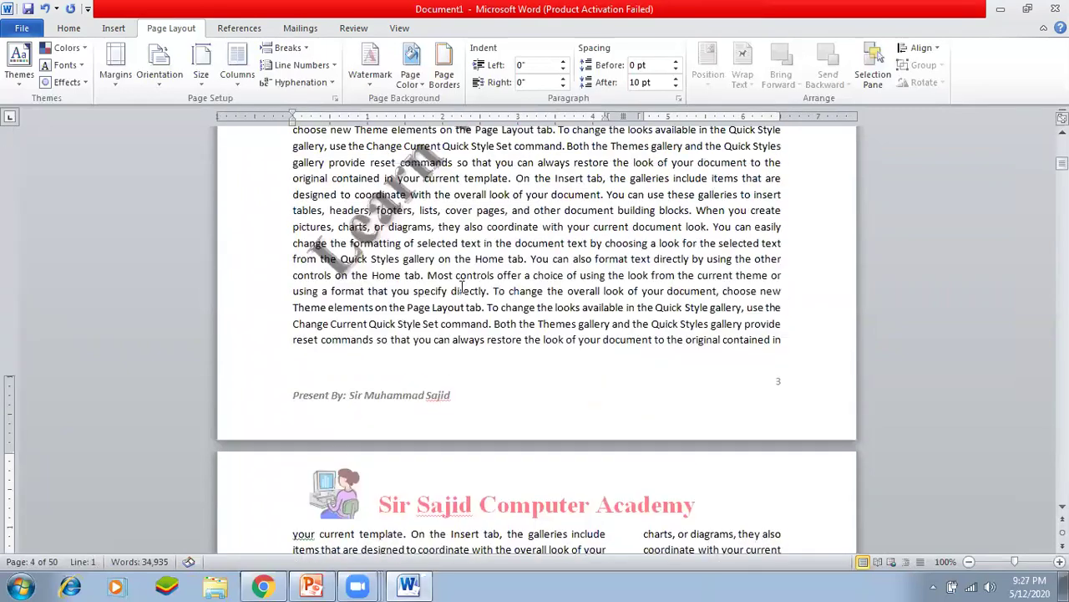
scroll(457, 285, "down", 10)
scroll(458, 283, "up", 5)
scroll(458, 283, "up", 8)
scroll(458, 285, "down", 8)
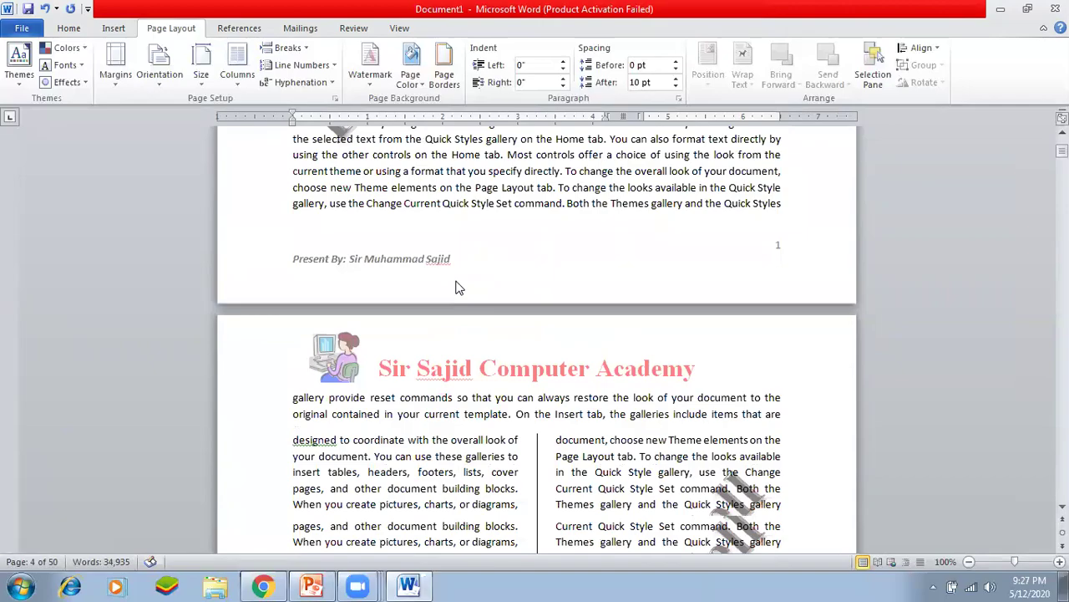
scroll(458, 285, "down", 20)
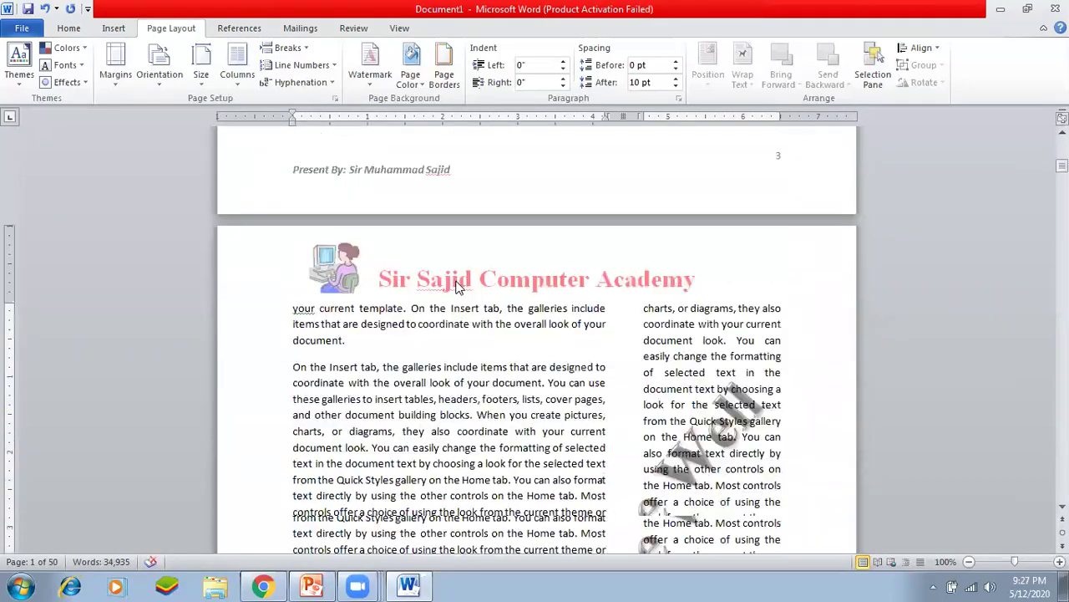
scroll(458, 284, "down", 20)
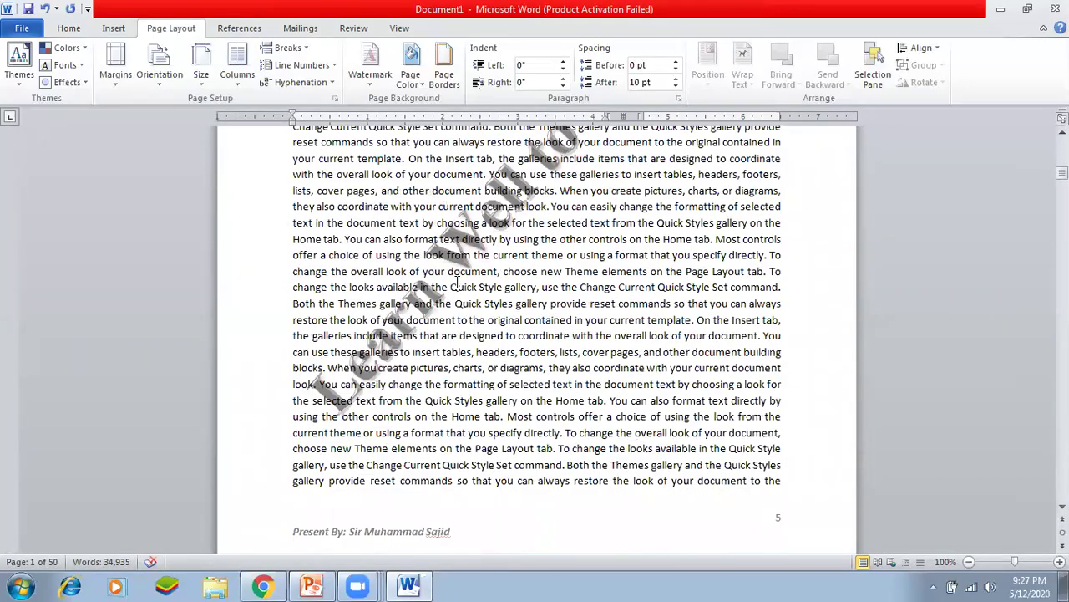
scroll(458, 284, "up", 15)
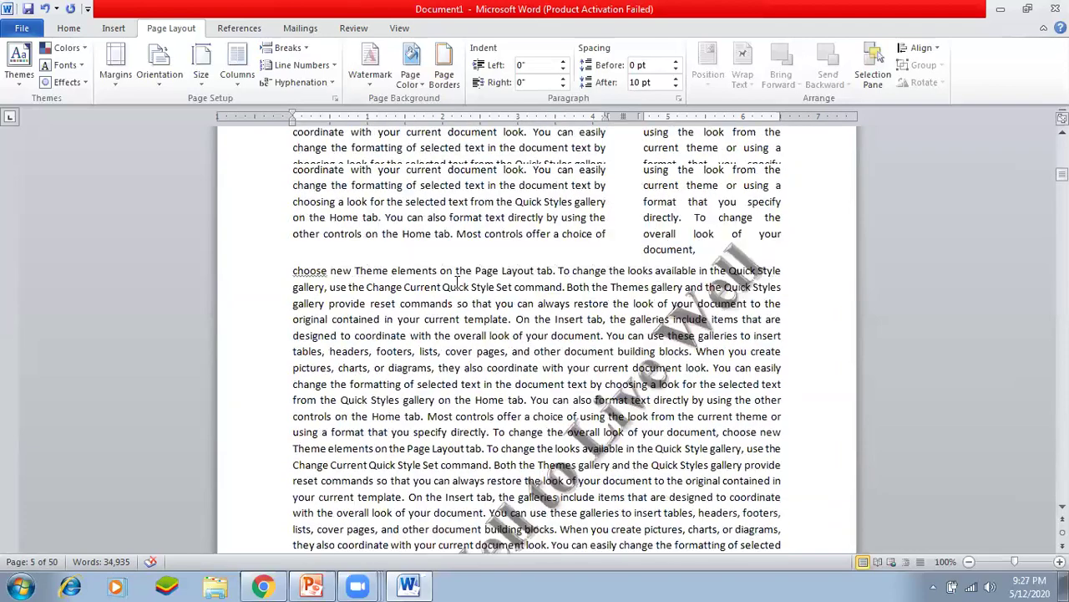
scroll(458, 285, "up", 3)
scroll(457, 285, "down", 10)
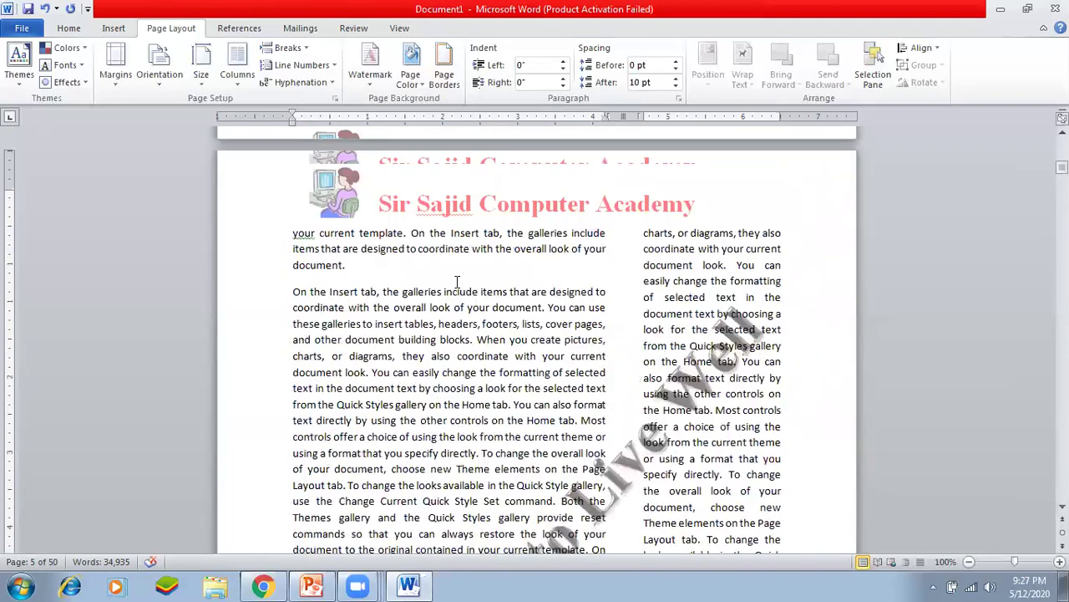
scroll(458, 282, "up", 4)
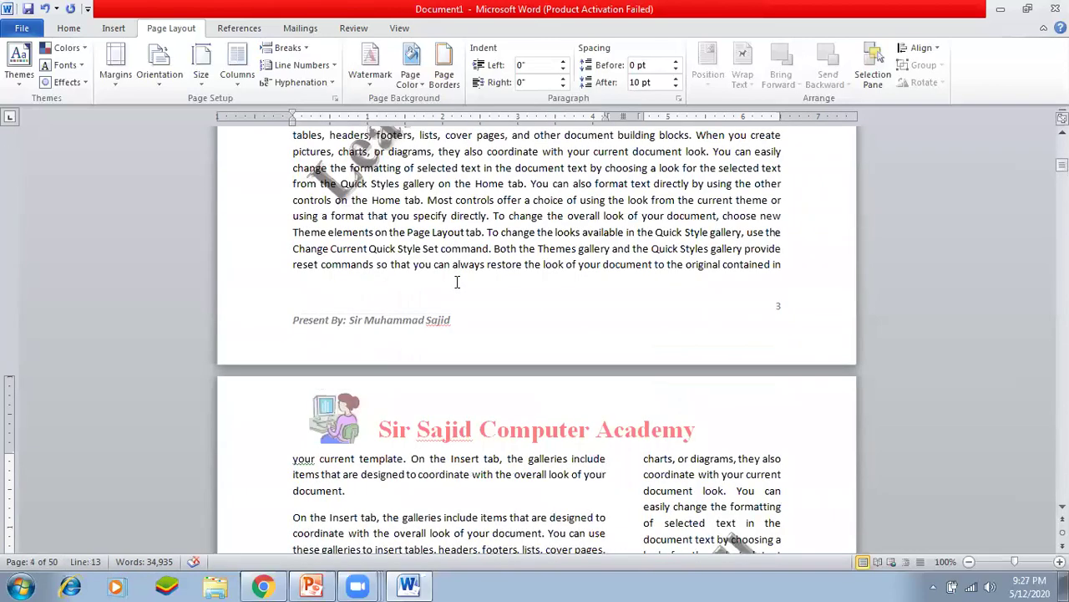
scroll(457, 283, "up", 12)
scroll(457, 283, "up", 15)
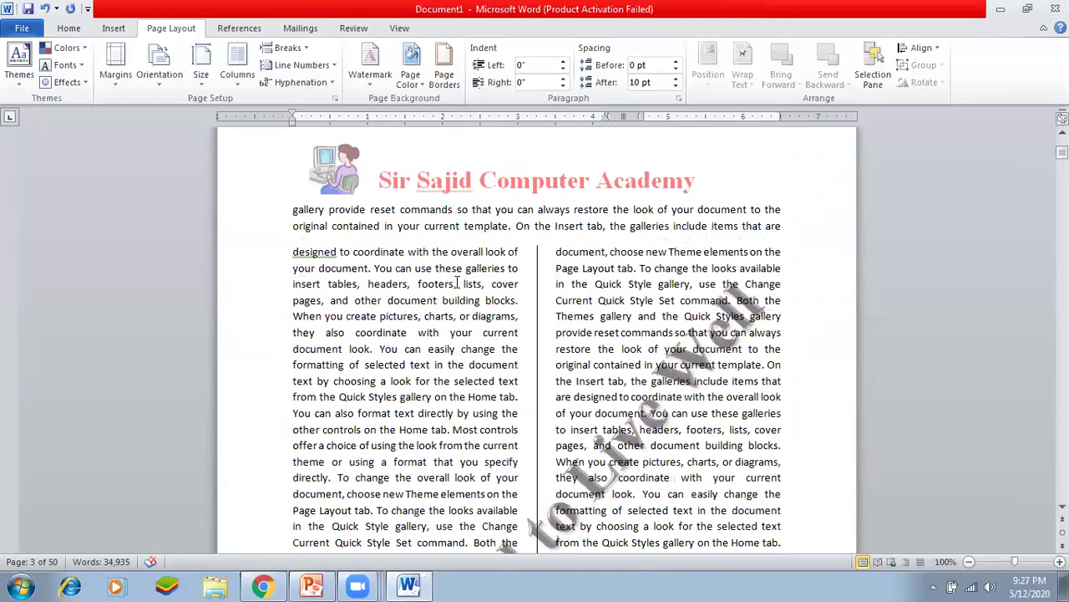
scroll(457, 282, "up", 15)
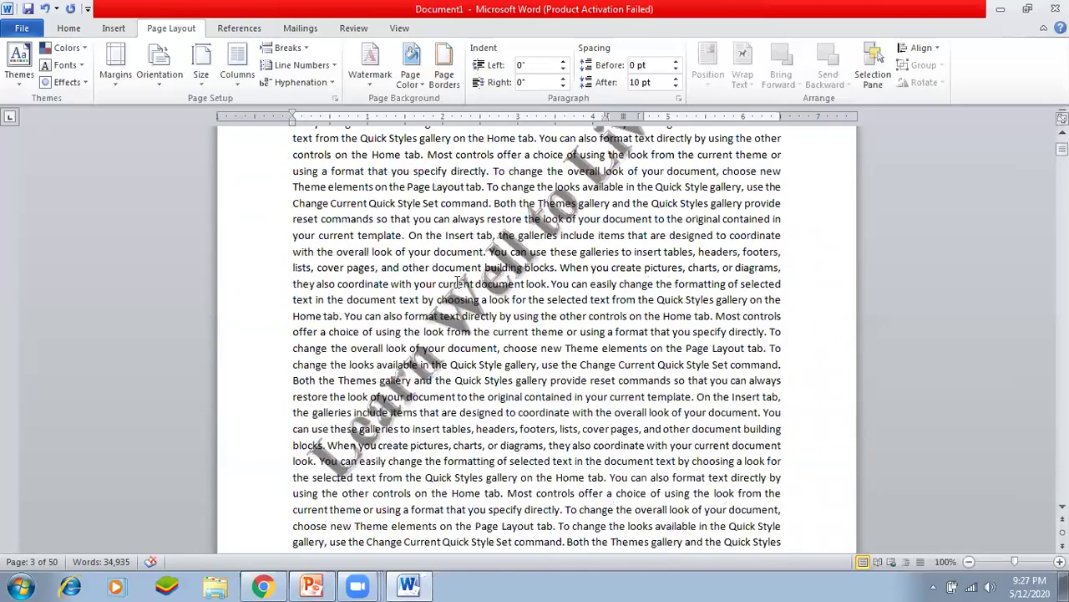
scroll(457, 283, "up", 3)
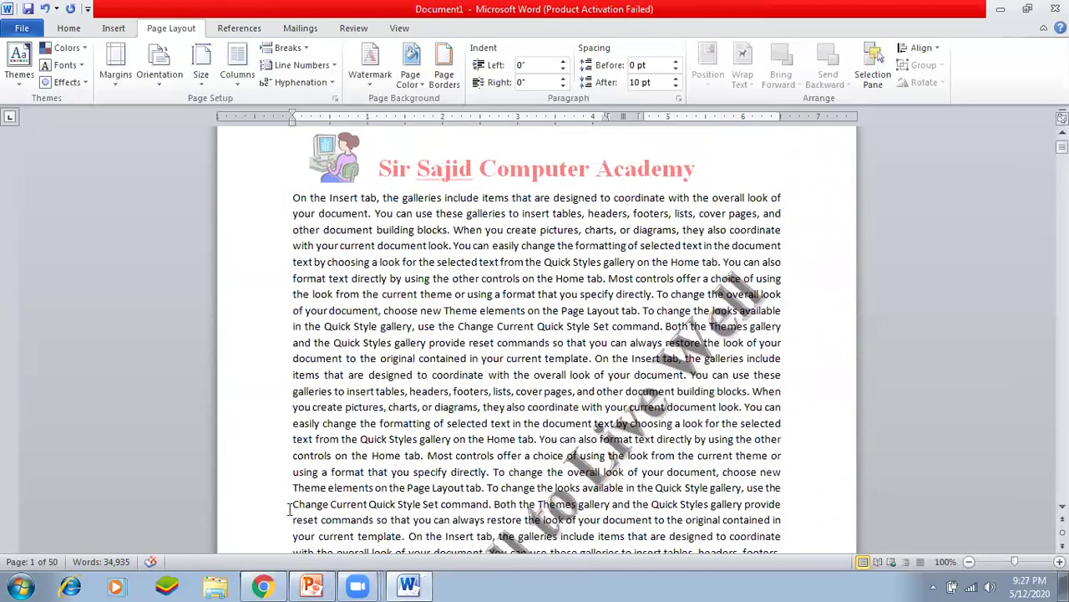
Switch to the letter head presentation in PowerPoint and start its slide show from the first slide.
left_click(309, 584)
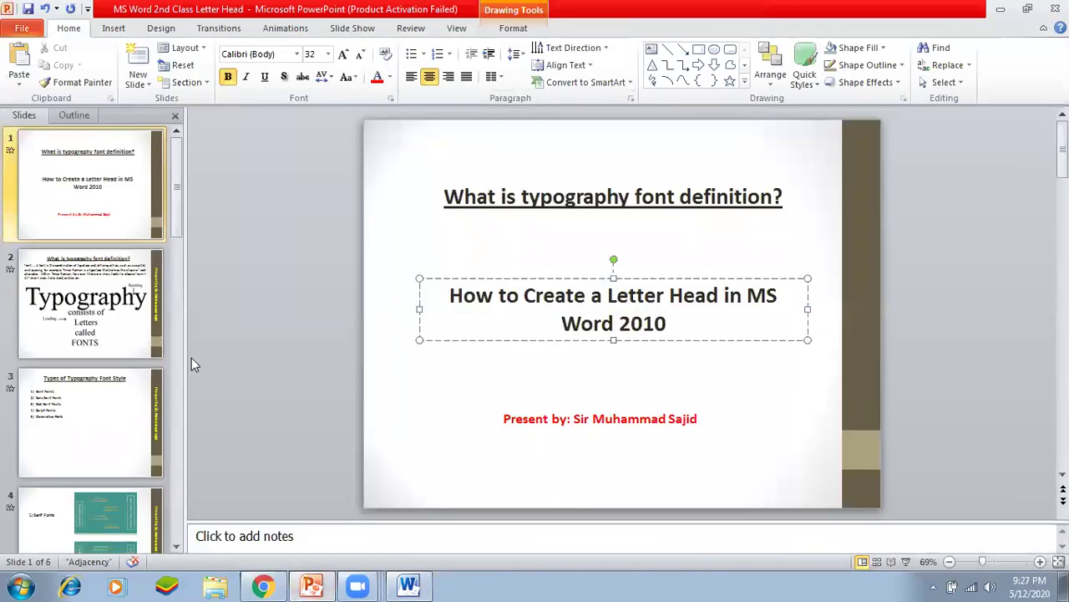
key("F5")
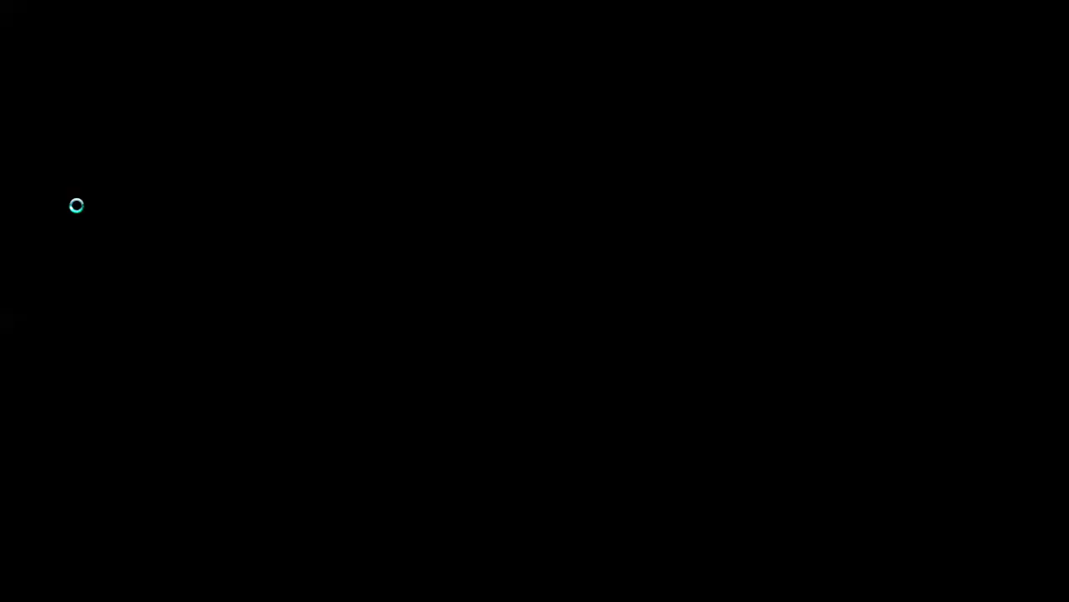